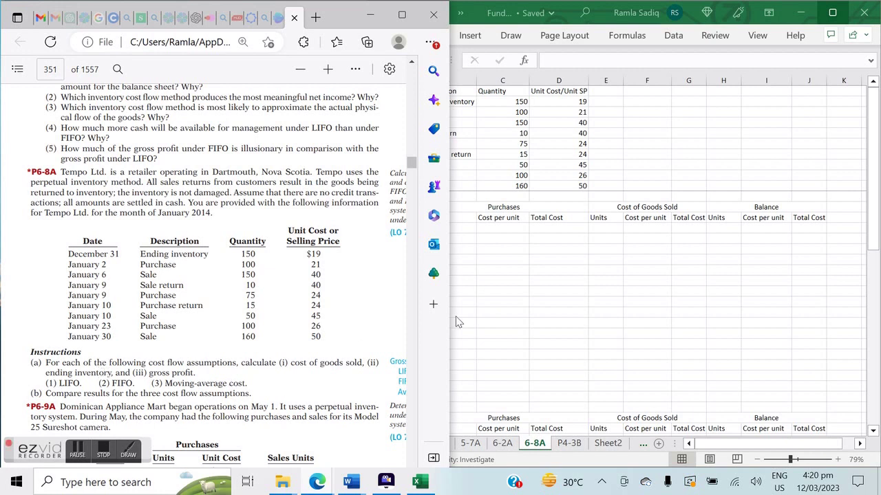
Bring the Excel workbook forward and narrow it to sit beside the PDF problem
click(525, 307)
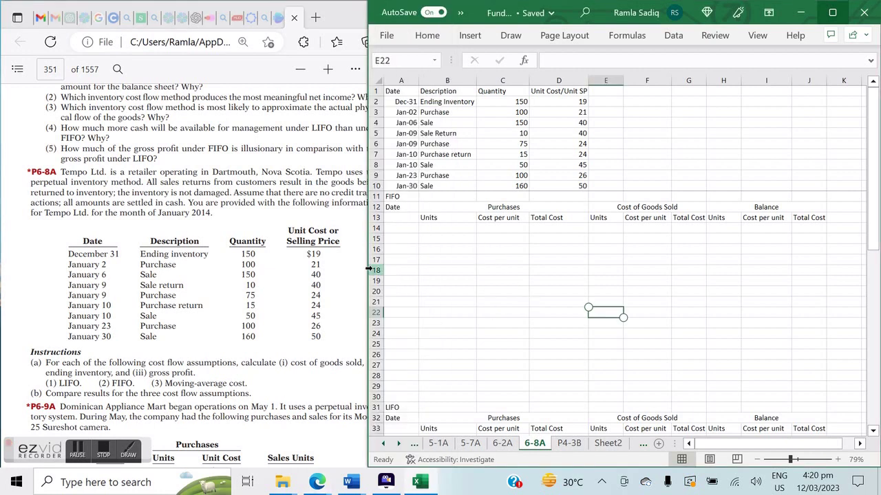
mouse_move(369, 269)
mouse_down()
mouse_move(396, 268)
mouse_move(384, 270)
mouse_up()
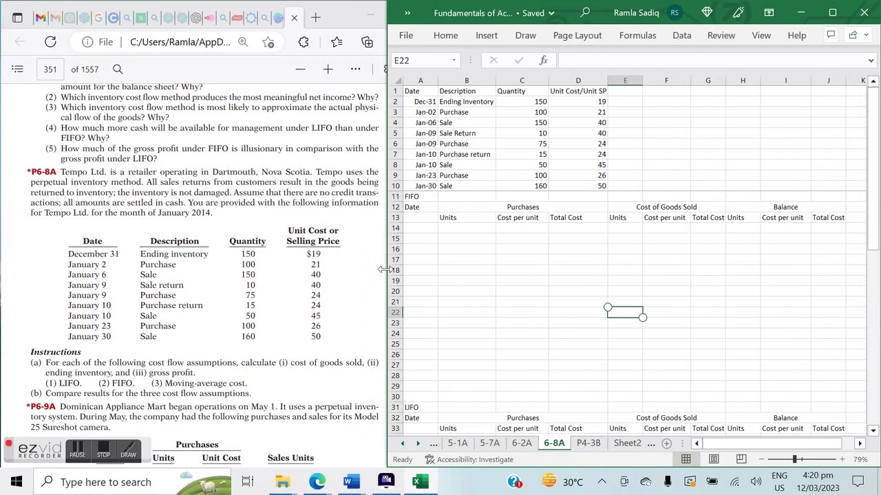
click(461, 220)
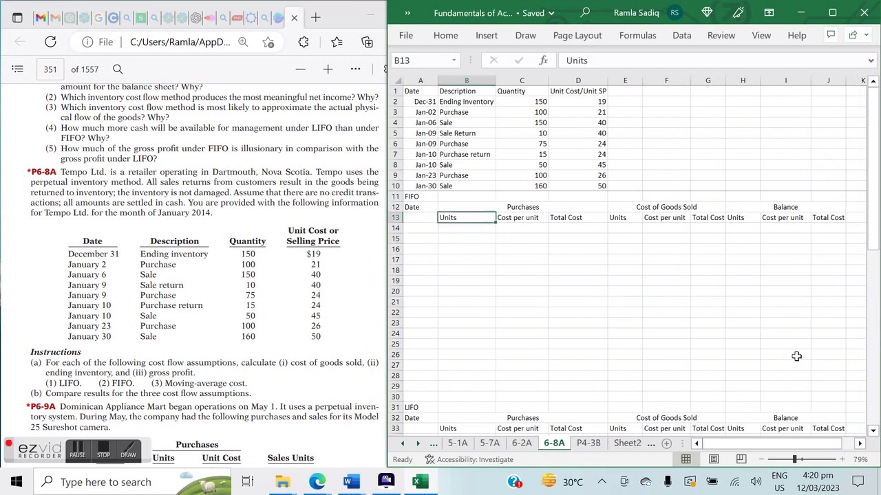
Scroll right past the Balance columns and select cell K12
scroll(826, 443, right, 1)
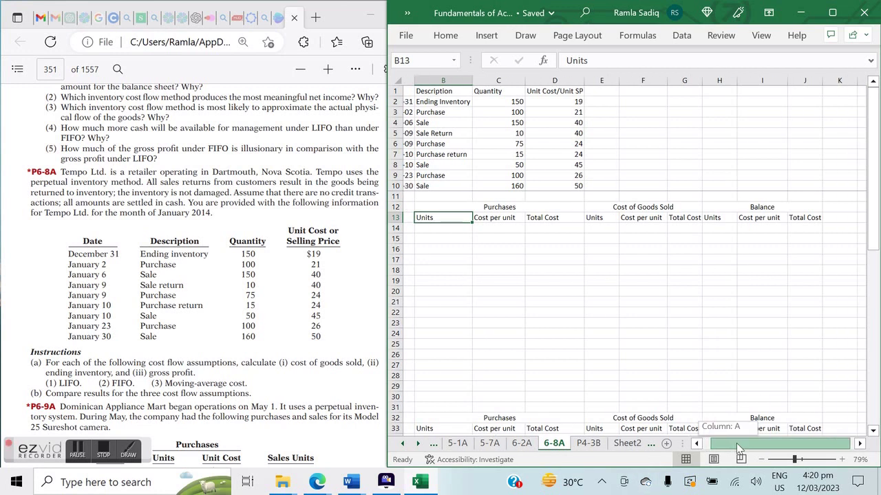
click(860, 443)
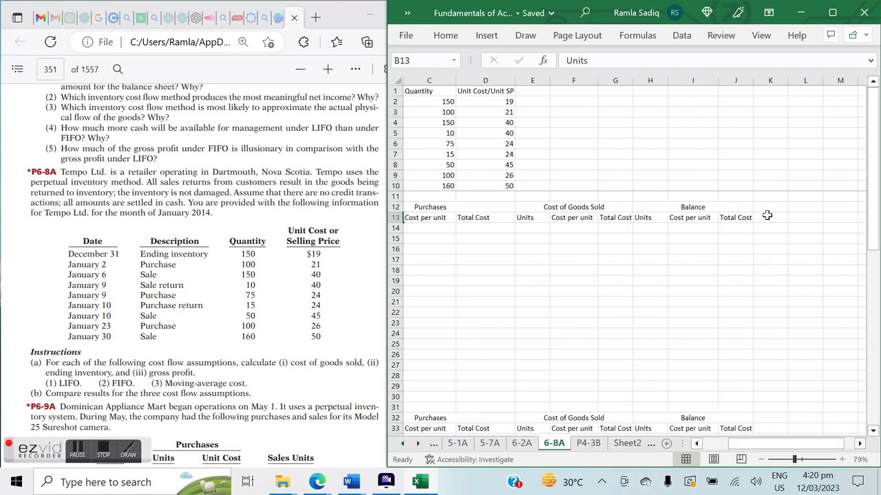
click(765, 208)
Enter the heading 'Revenue' in K12, then return to cell A14
text(Revenue)
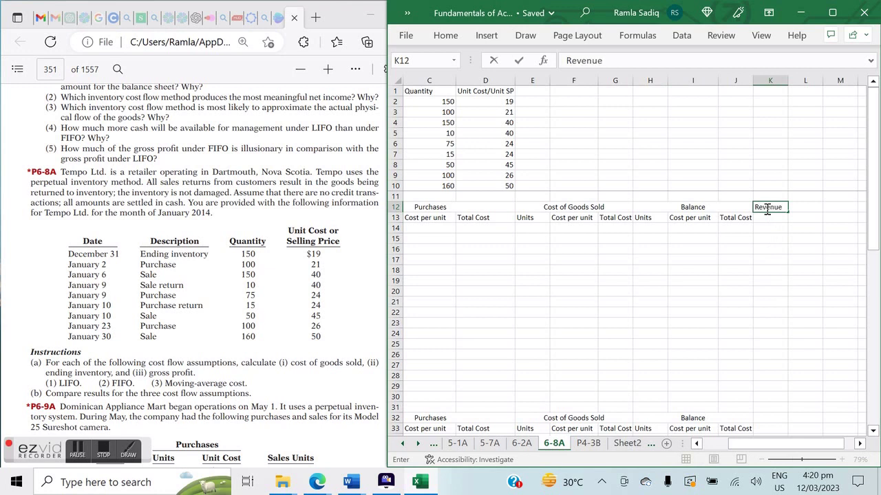
key(Return)
key(Return)
key(Up)
key(Down)
key(Left)
key(Left)
key(Home)
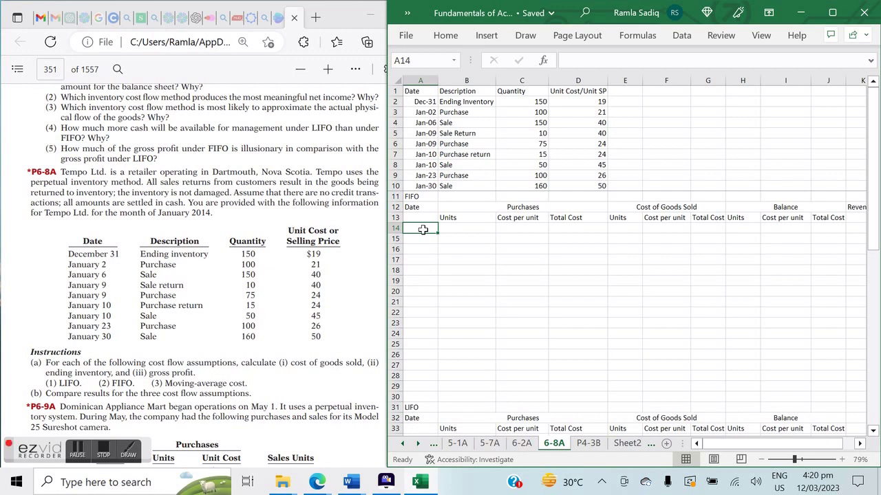
Enter the 31/12 opening stock in row 14: 150 units at 19, total =C14*B14 (2850)
text(31/12)
key(Tab)
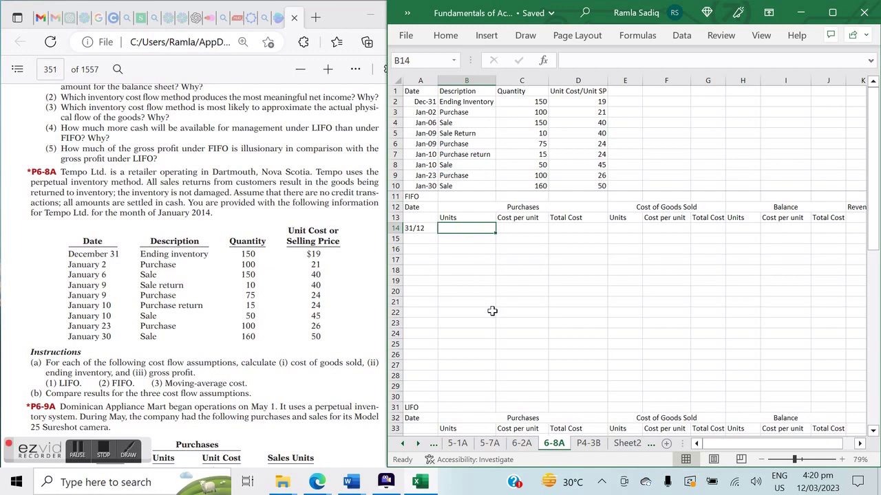
text(150)
key(Tab)
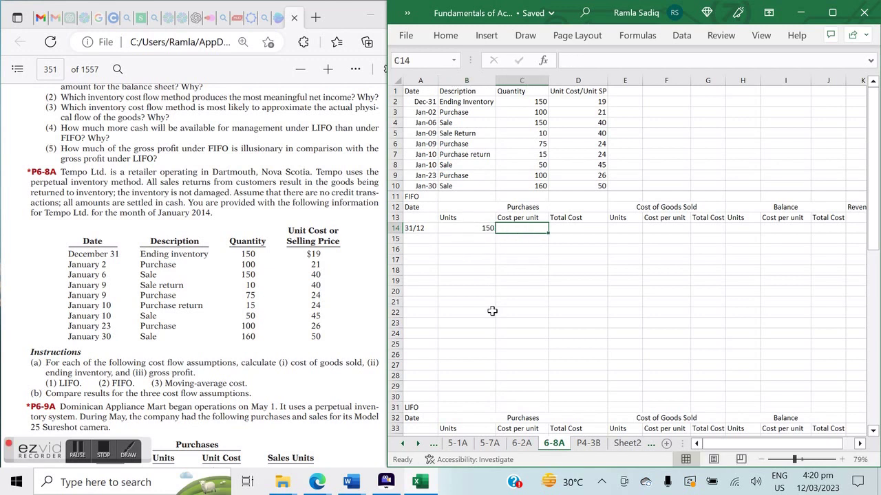
text(19)
key(Tab)
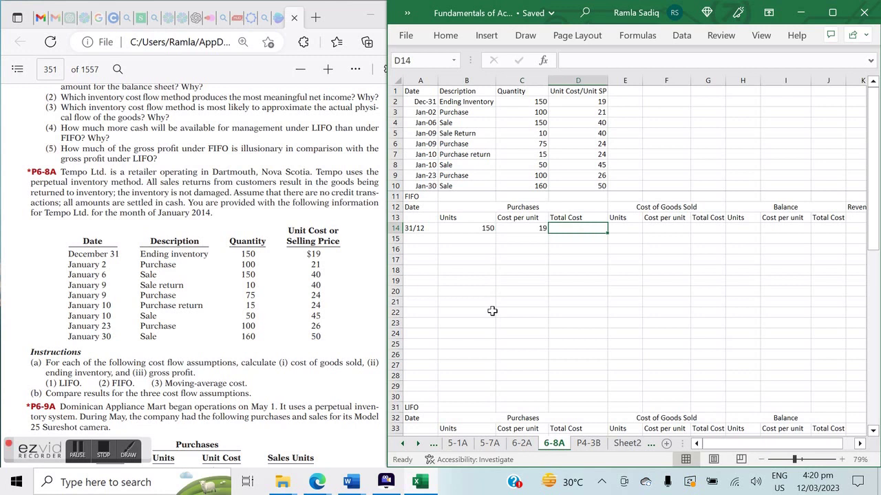
text(=)
key(Left)
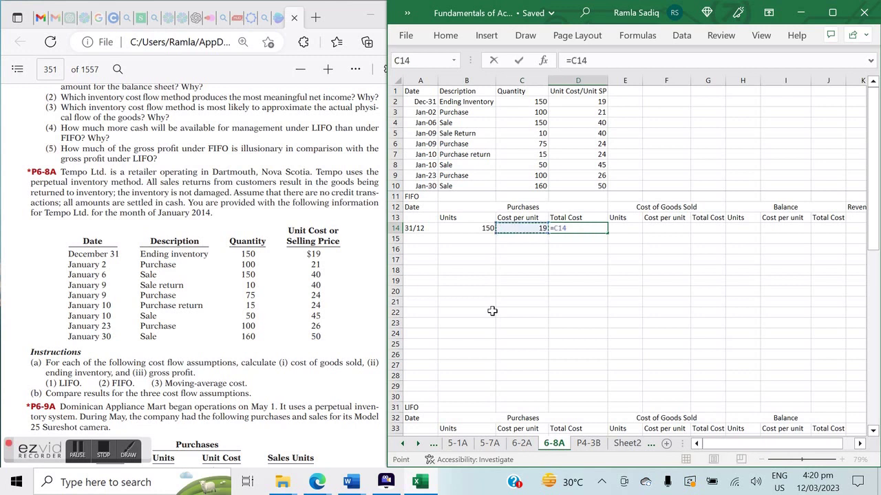
text(*)
key(Left)
key(Left)
key(Return)
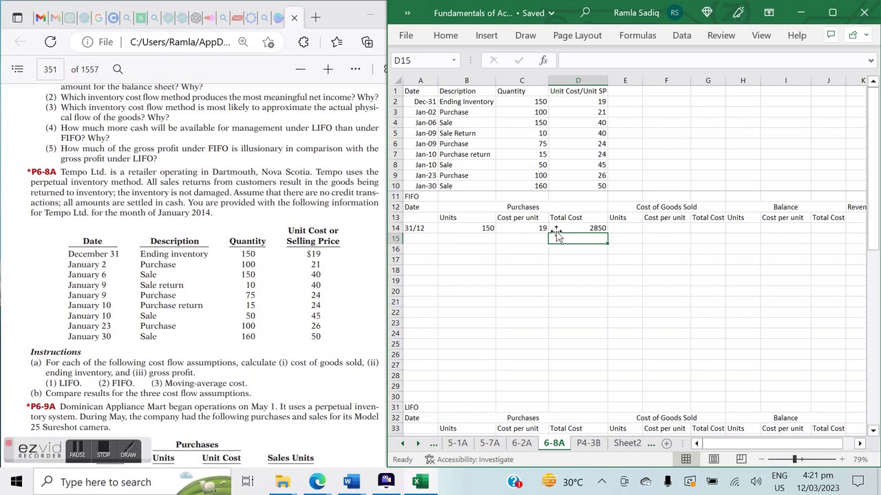
Enter the 2/1 purchase in row 15: 100 units at 21, total =C15*B15 (2100)
click(412, 237)
text(2/1)
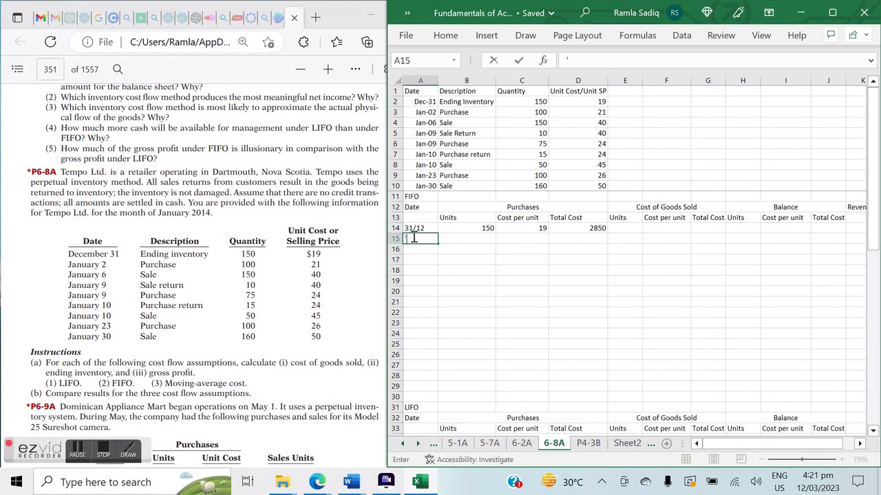
key(Tab)
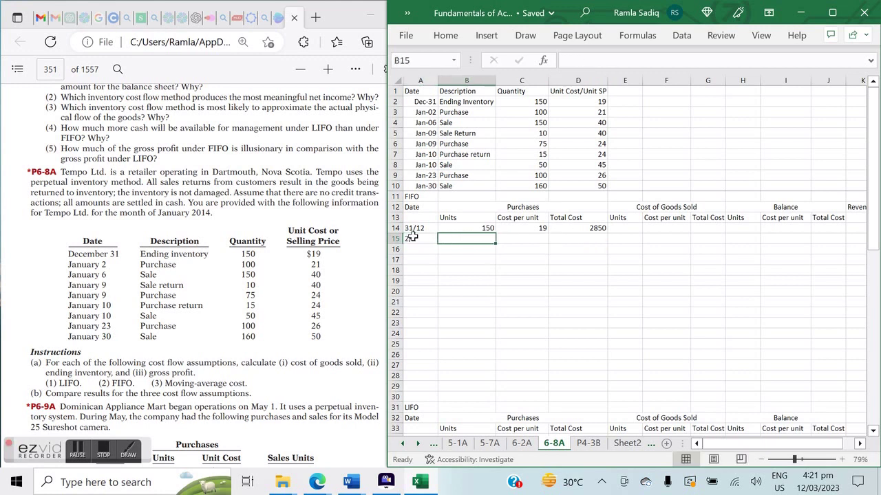
text(100)
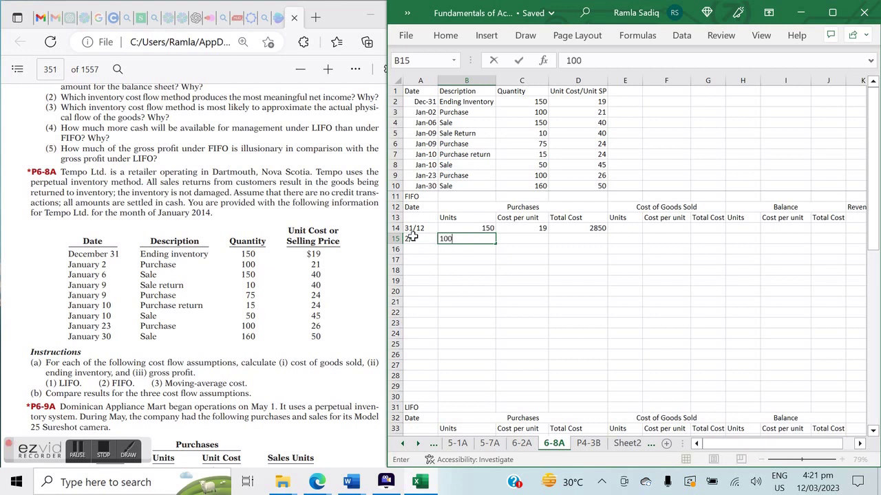
key(Tab)
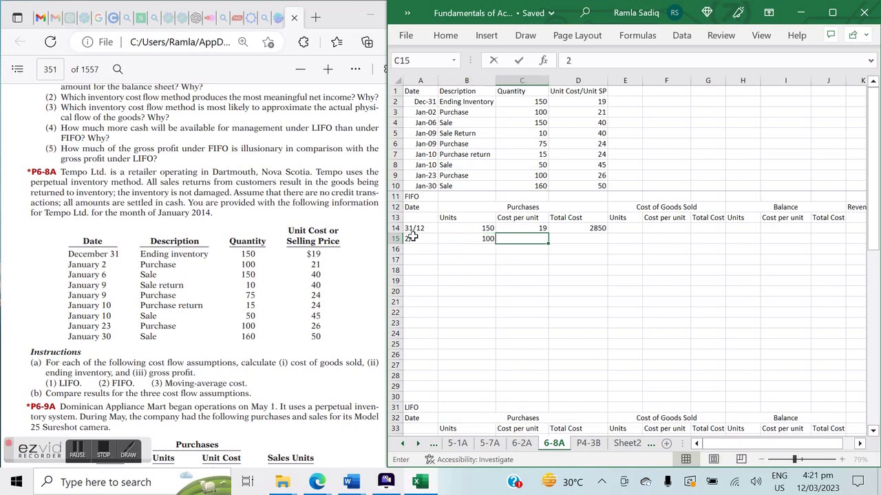
text(21)
key(Tab)
text(=)
key(Left)
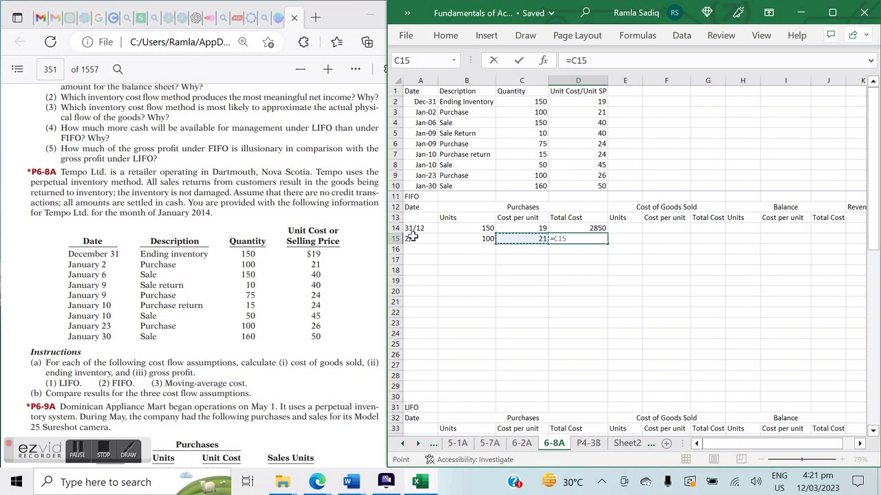
text(*)
key(Left)
key(Left)
key(Return)
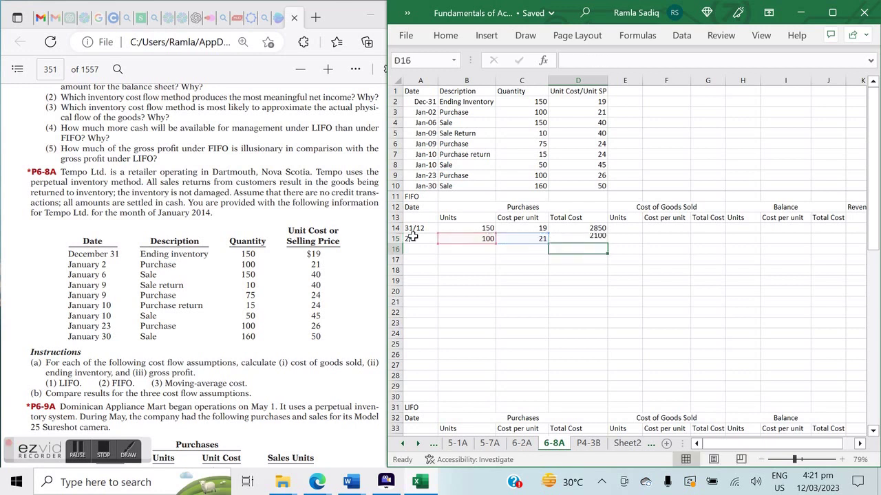
key(Up)
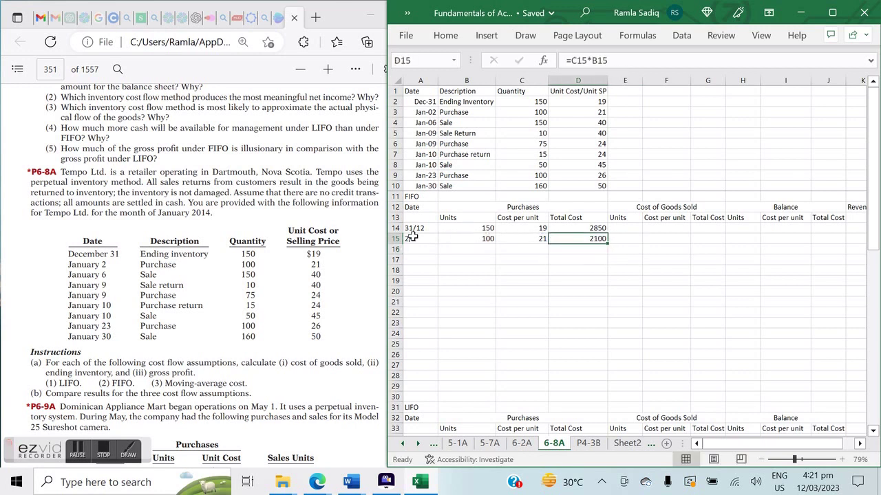
key(Down)
key(Left)
key(Left)
key(Left)
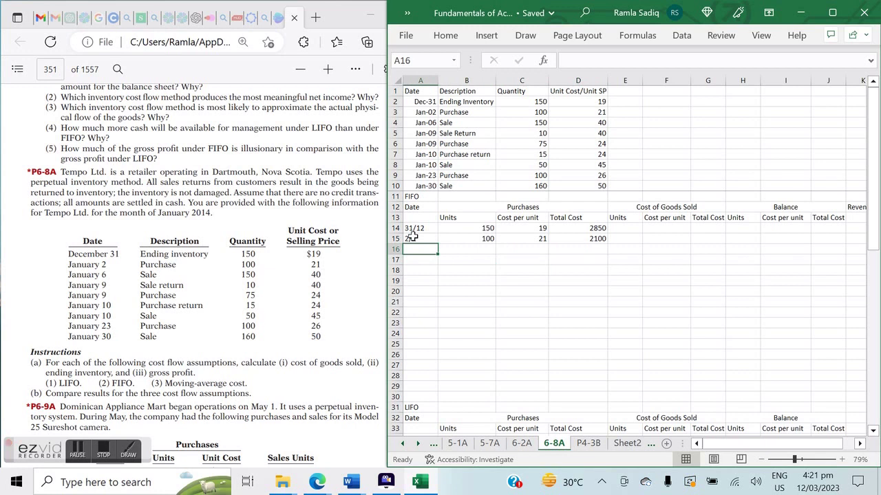
Enter the 6/1 sale in row 16: 150 units at 40, with total =F16*E16
text(')
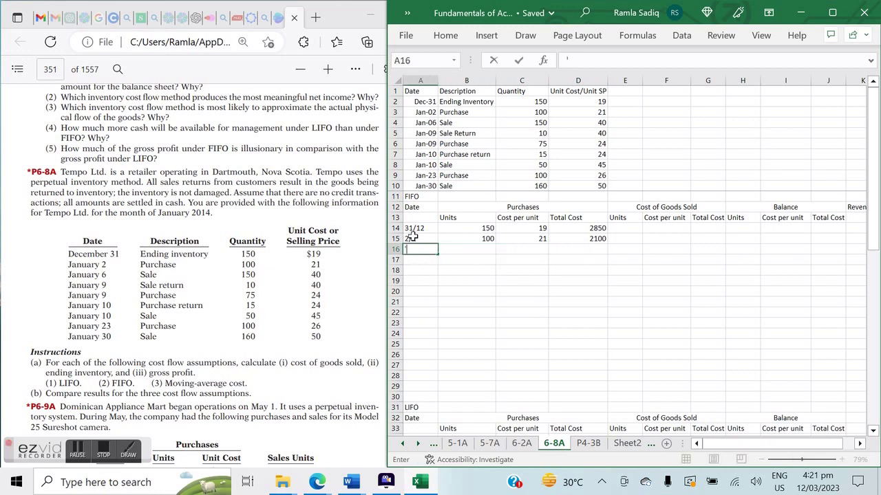
text(6/1)
key(Right)
key(Right)
key(Right)
key(Right)
key(Right)
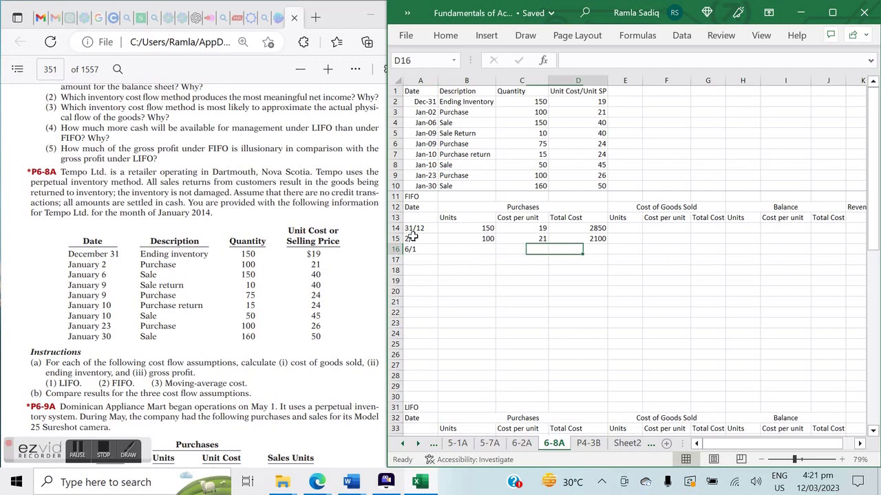
key(Left)
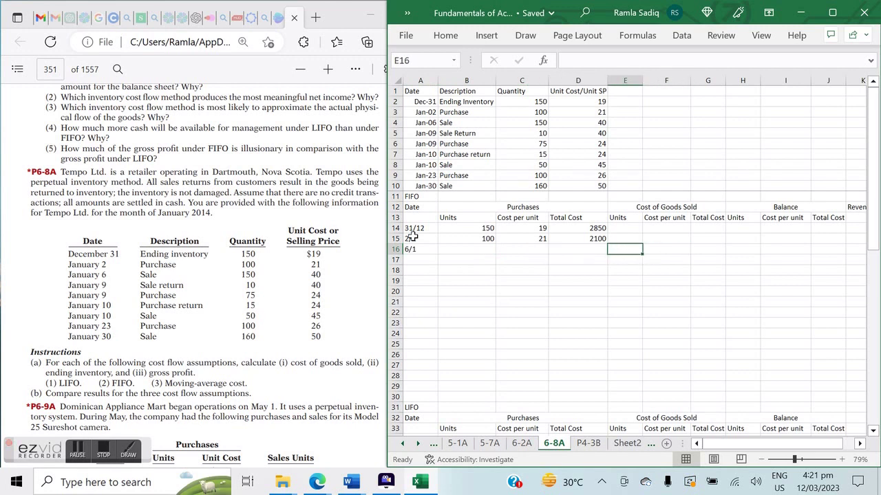
text(150)
key(Right)
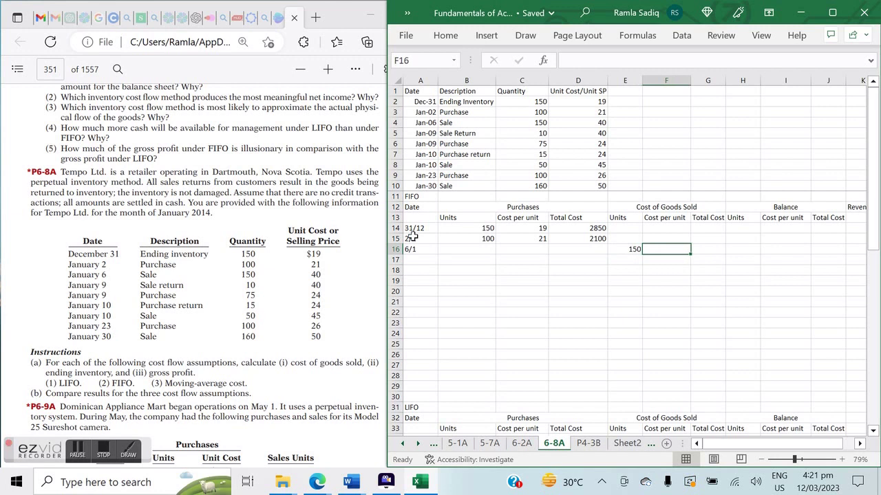
text(40)
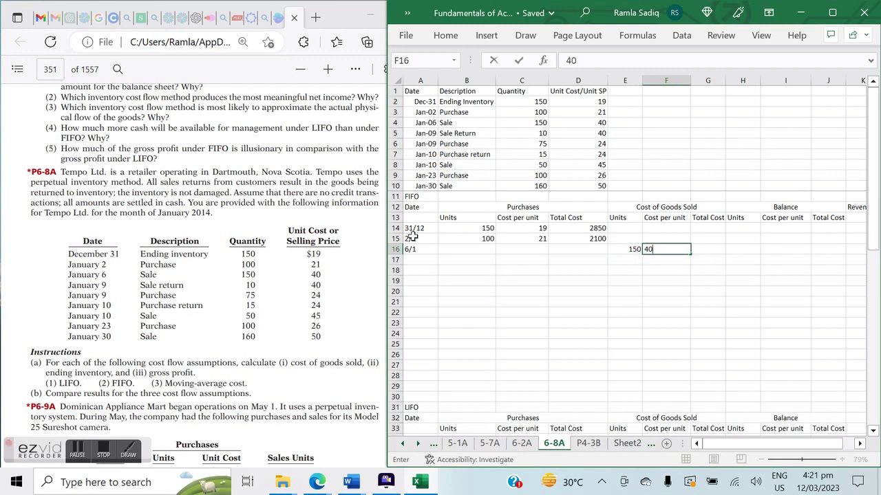
key(Right)
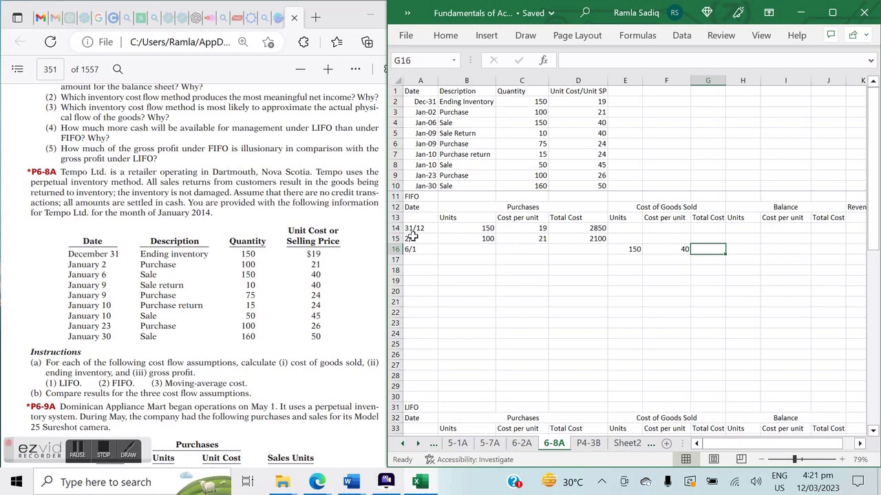
text(=)
key(Left)
text(*)
key(Left)
key(Left)
key(Return)
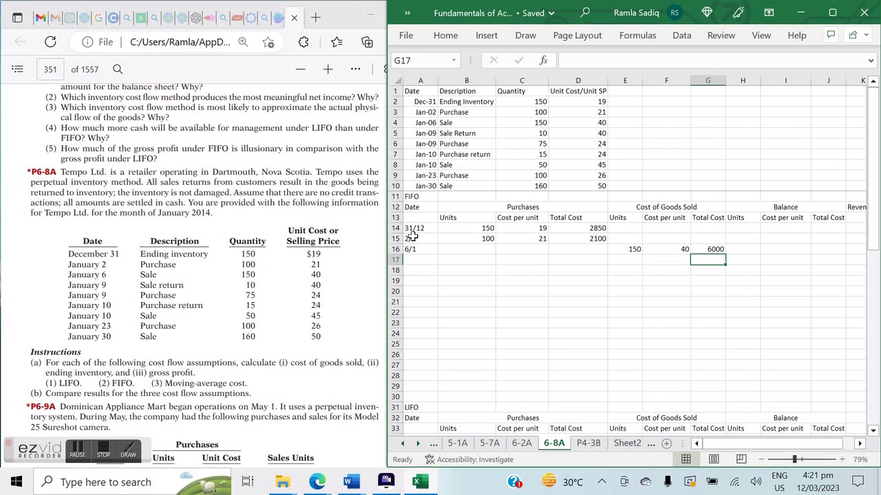
Clear the mistaken 40 unit cost from cell F16
key(Up)
key(Right)
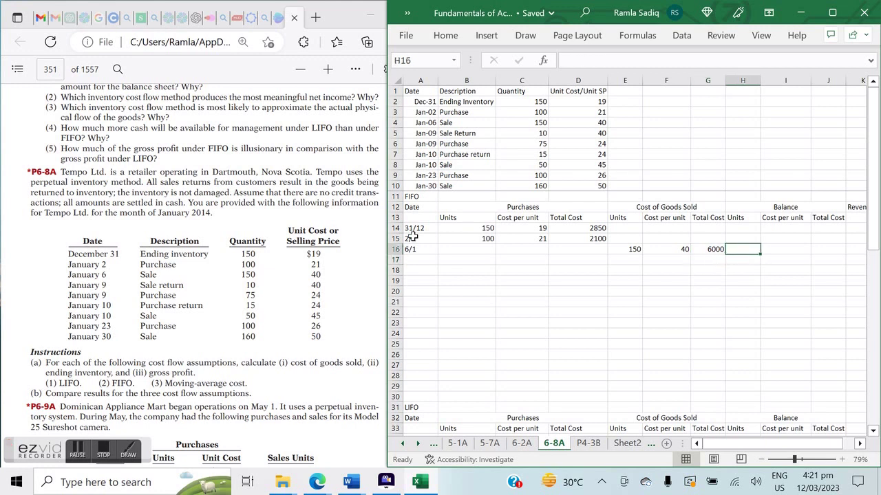
key(Left)
key(Left)
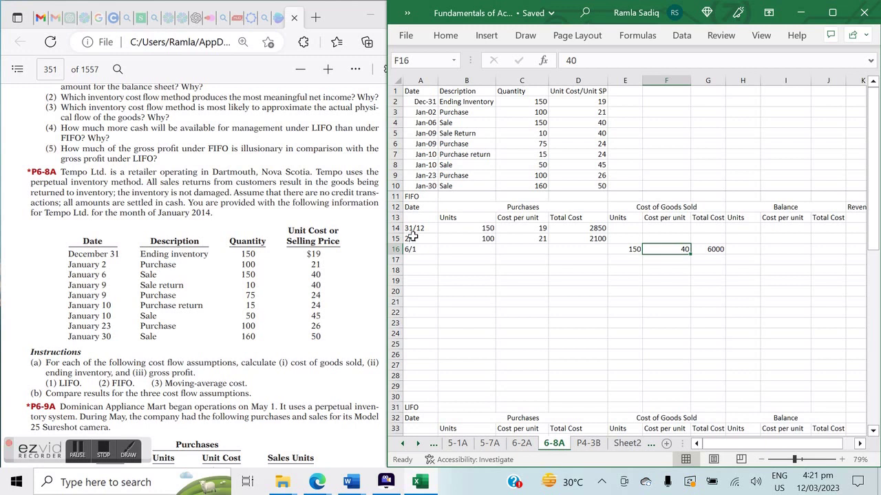
key(BackSpace)
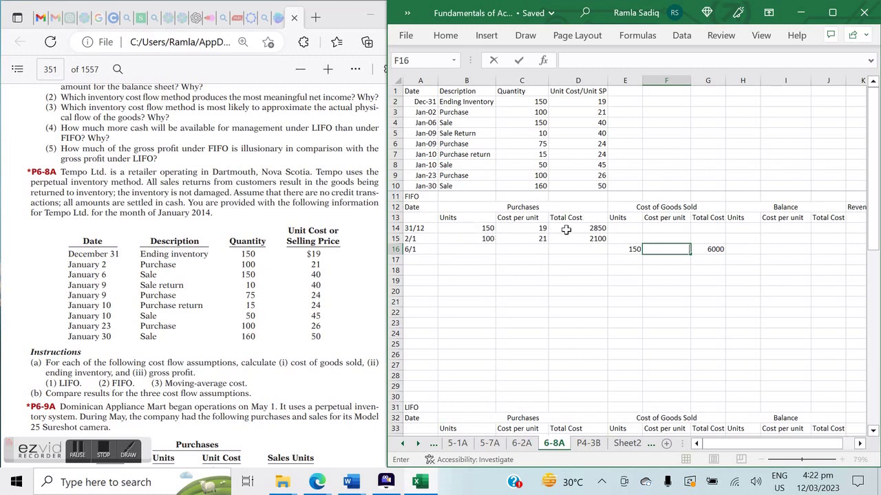
Set the 6/1 cost per unit in F16 to 19, making the total 2850
text(19)
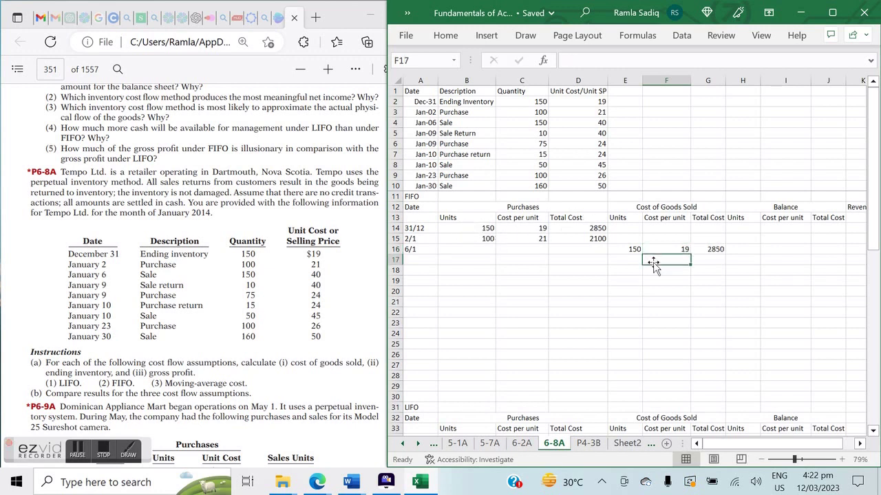
key(Tab)
key(Tab)
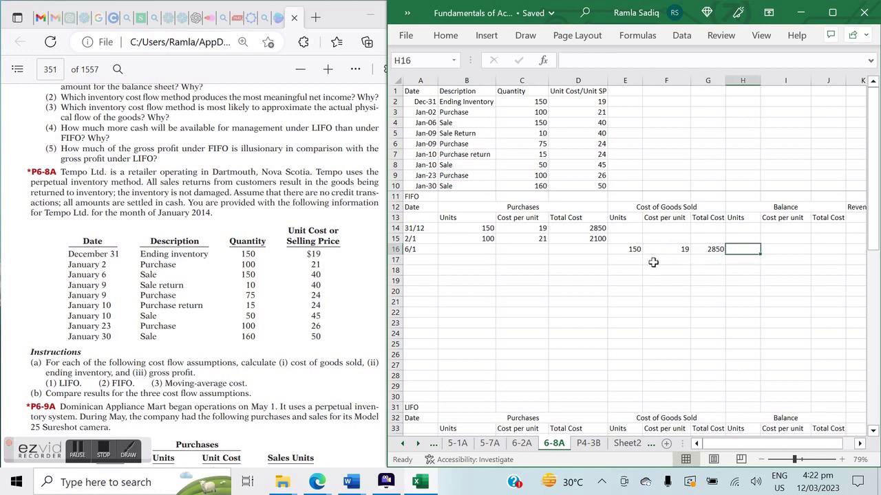
key(Tab)
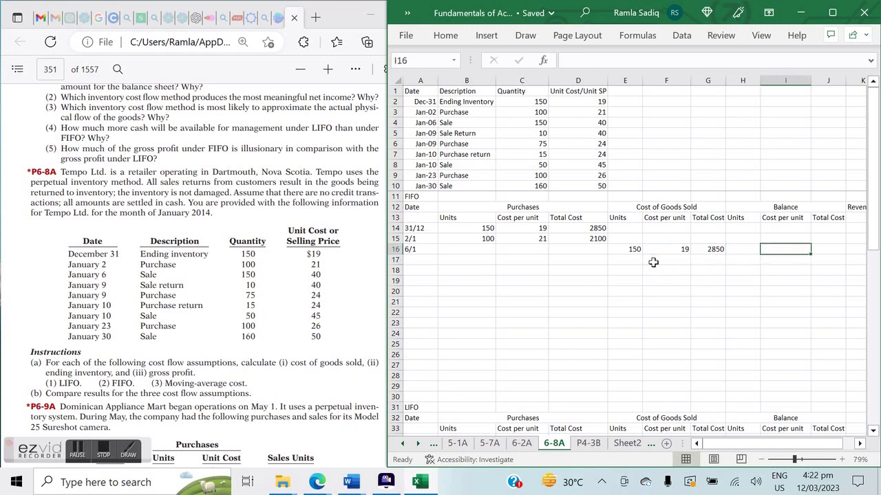
key(shift+Tab)
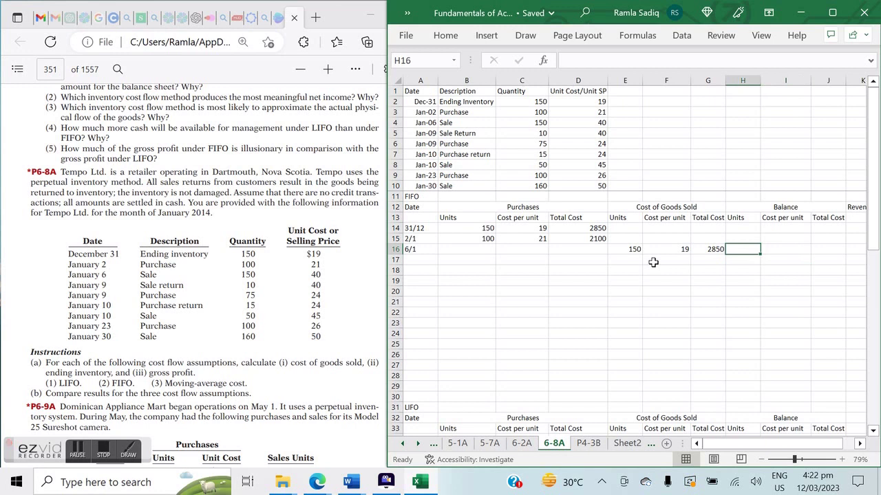
key(Left)
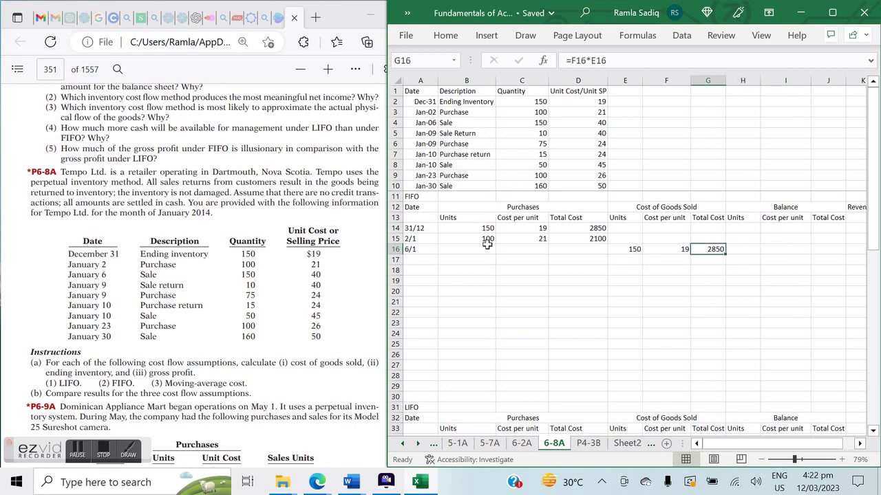
key(Right)
Enter the 6/1 balance: 100 units at 21, total =I16*H16 (2100)
text(100)
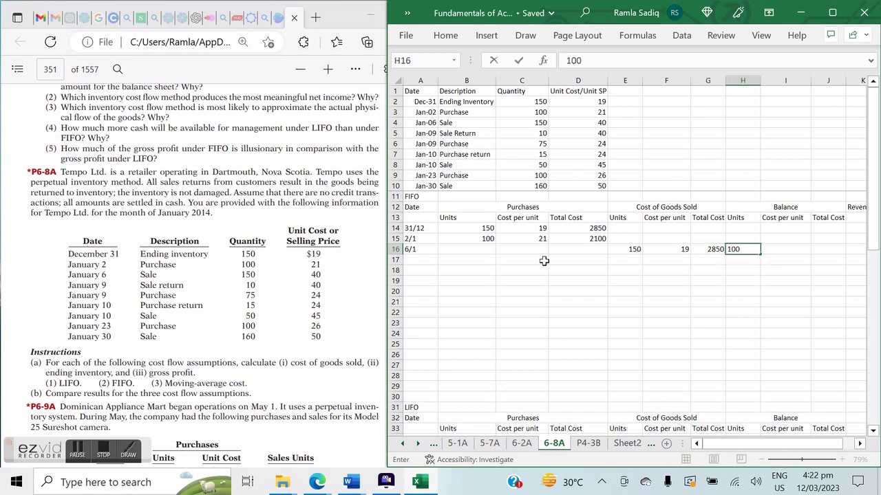
key(Tab)
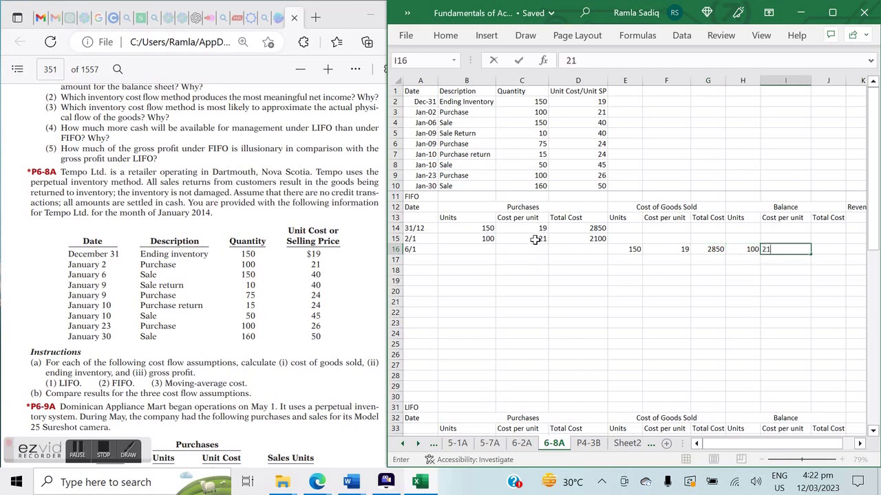
text(21)
key(Tab)
text(=)
key(Left)
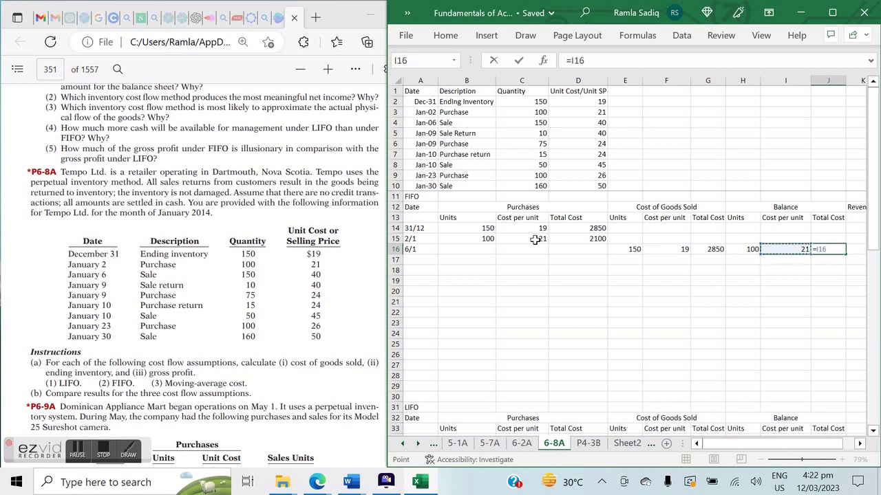
text(*)
key(Left)
key(Left)
key(Return)
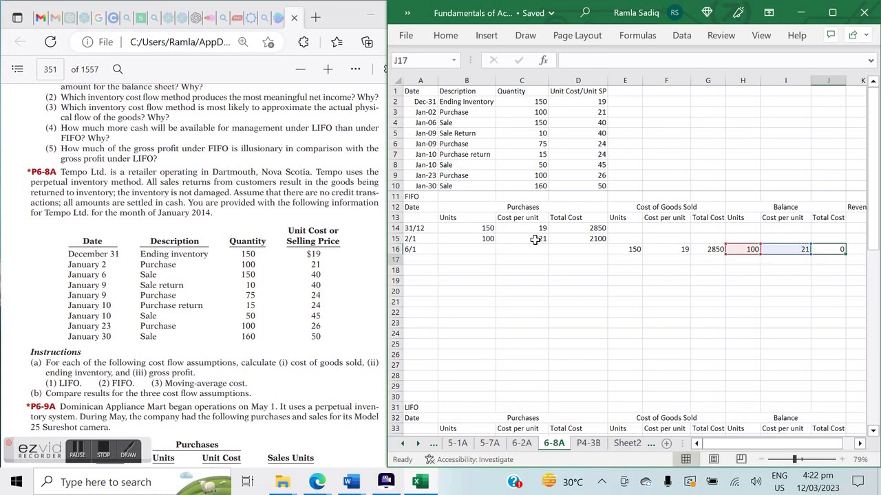
key(Up)
key(Right)
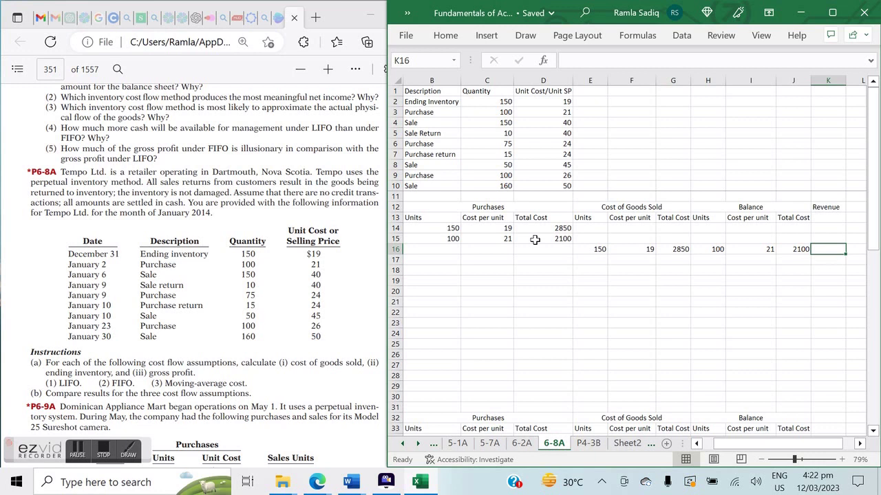
Enter the 6/1 revenue in K16 as =150*40, correcting the mistyped =150*4
text(=)
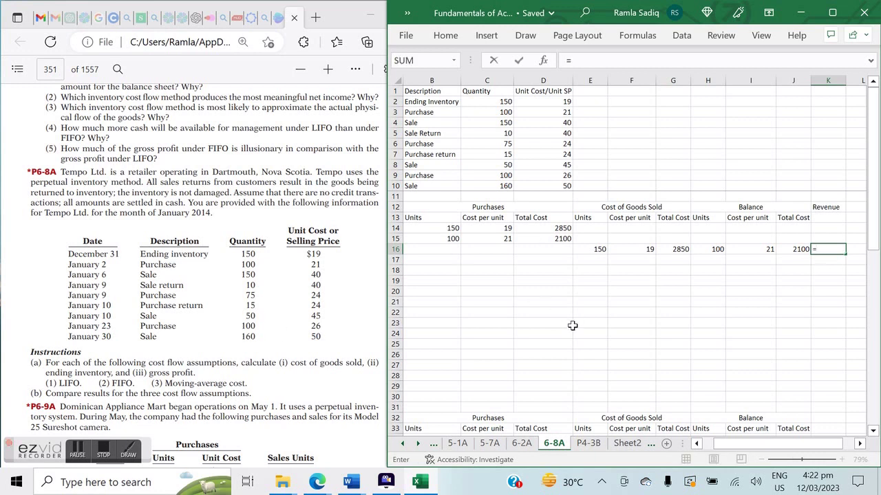
text(150*4)
key(Return)
key(Up)
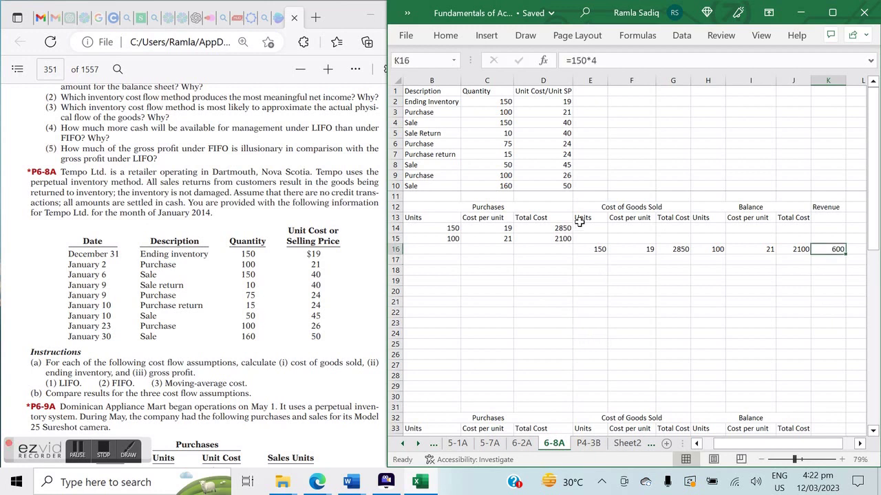
click(624, 60)
text(000)
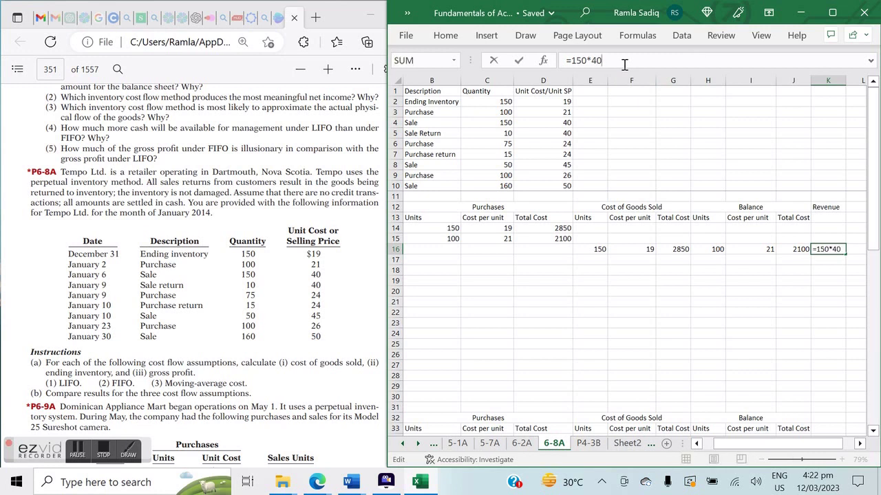
key(Return)
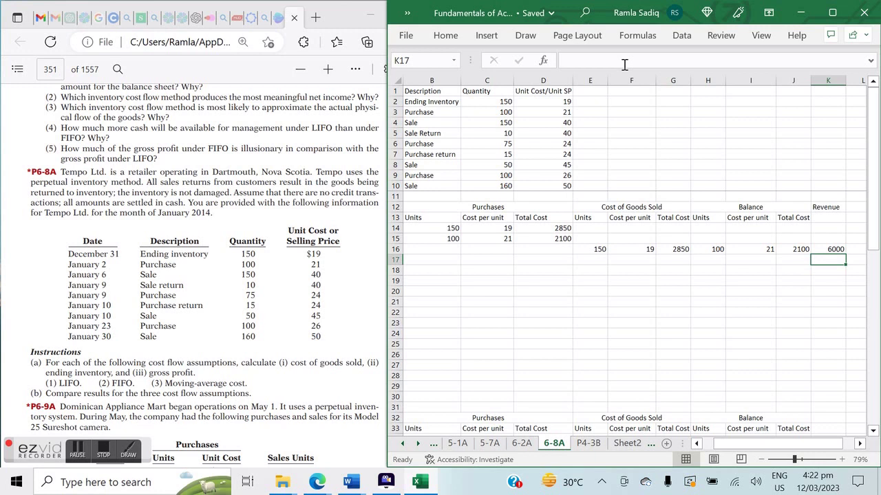
Start row 17 with the date '9/1 and -10 units sold in E17
key(Left)
key(Left)
key(Left)
key(Left)
key(Left)
key(Left)
key(Left)
key(Left)
key(Left)
key(Left)
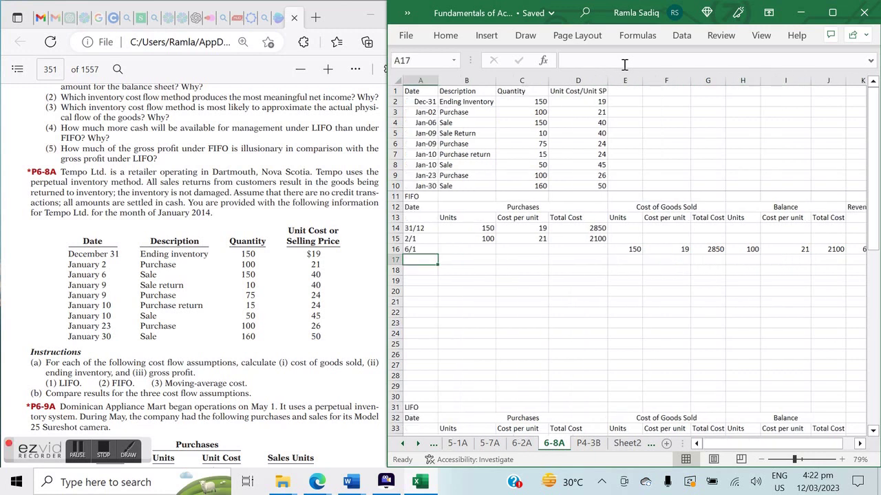
text('9/1)
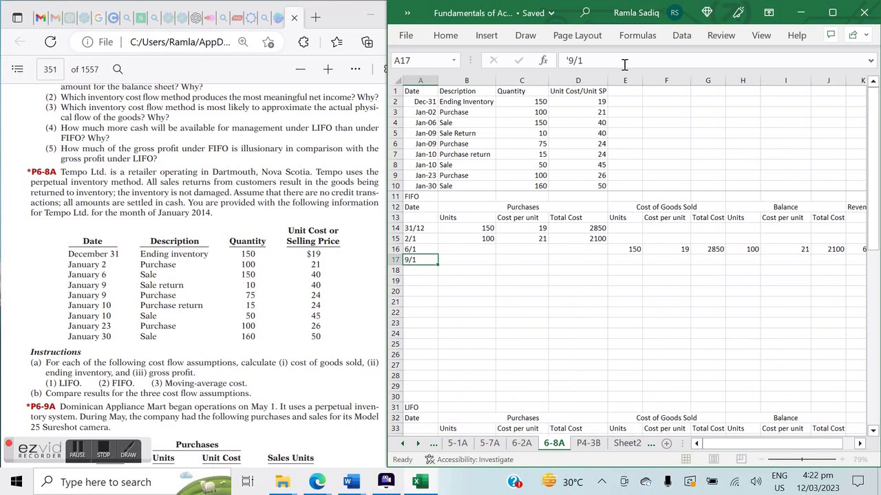
key(Return)
key(Up)
key(Up)
key(Right)
key(Down)
key(Right)
key(Right)
key(Right)
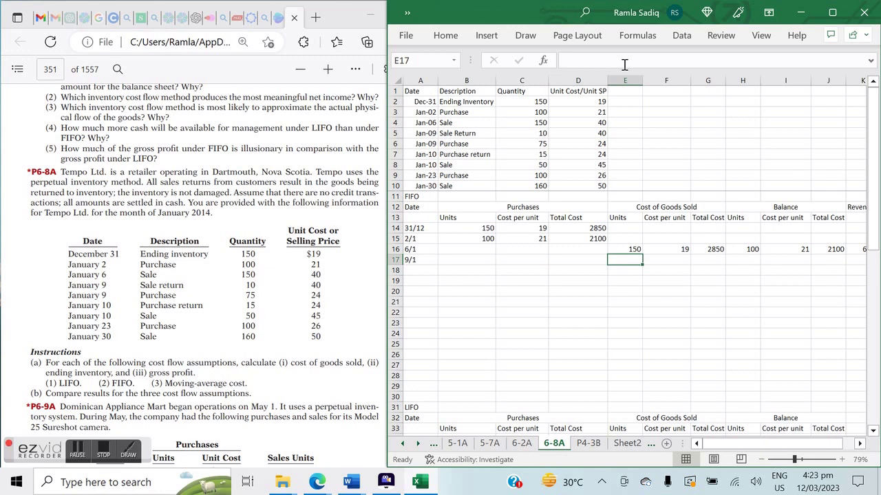
key(Right)
key(Right)
key(Right)
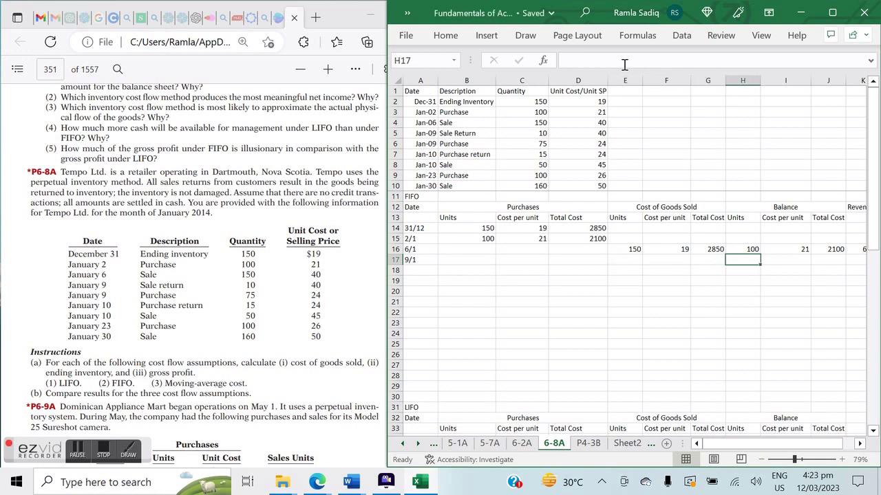
key(Left)
key(Left)
key(Left)
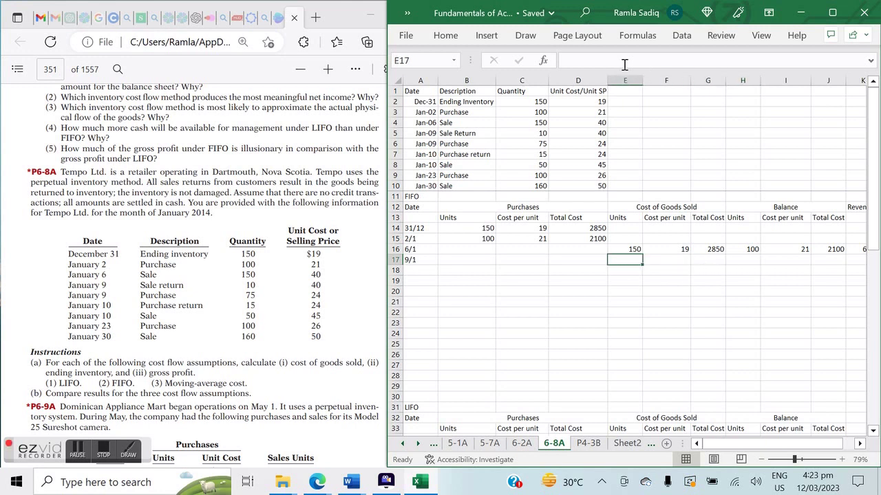
text(-10)
key(Return)
Give the 9/1 return a unit cost of 19 and total =F17*E17 (-190)
key(Up)
key(Right)
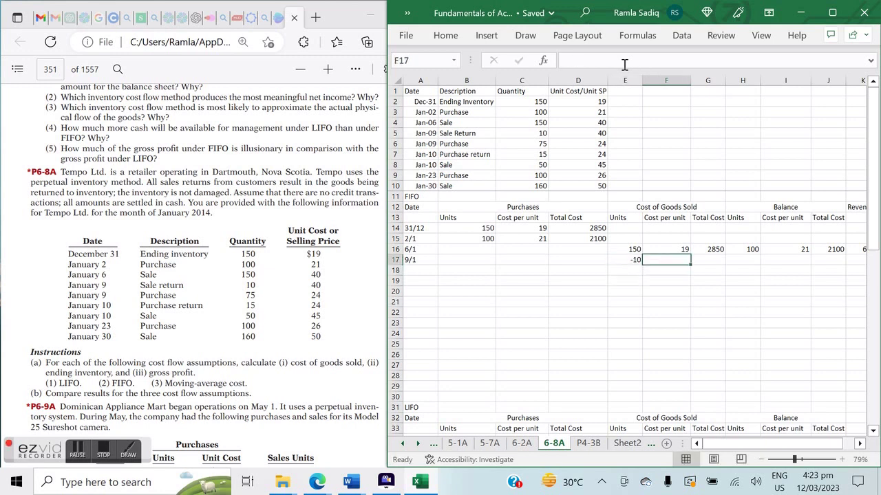
text(19)
key(Return)
key(Up)
key(Right)
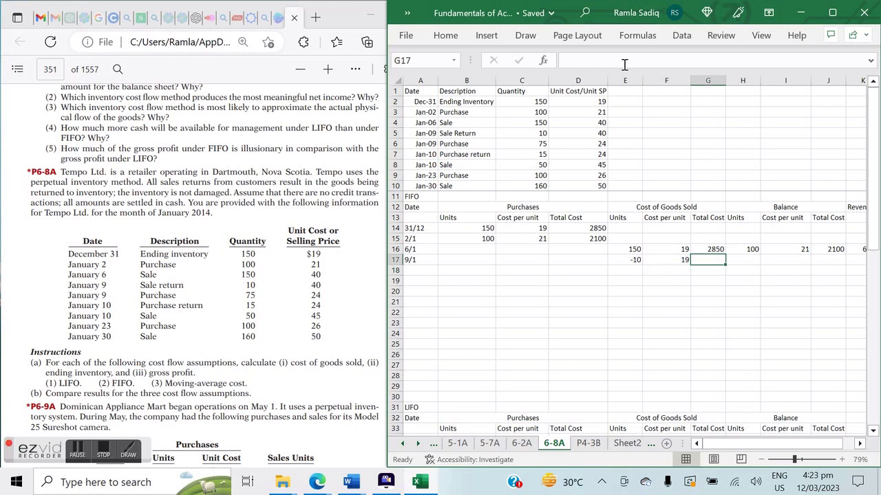
text(=)
key(Left)
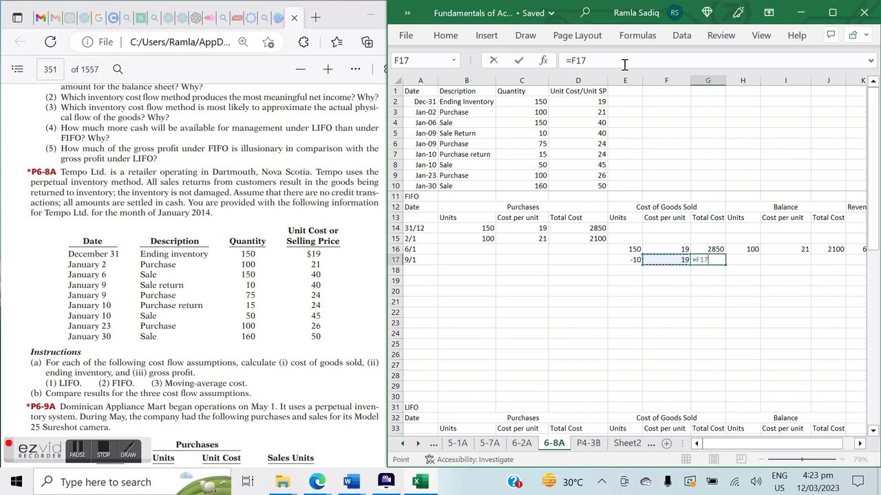
text(*)
key(Left)
key(Left)
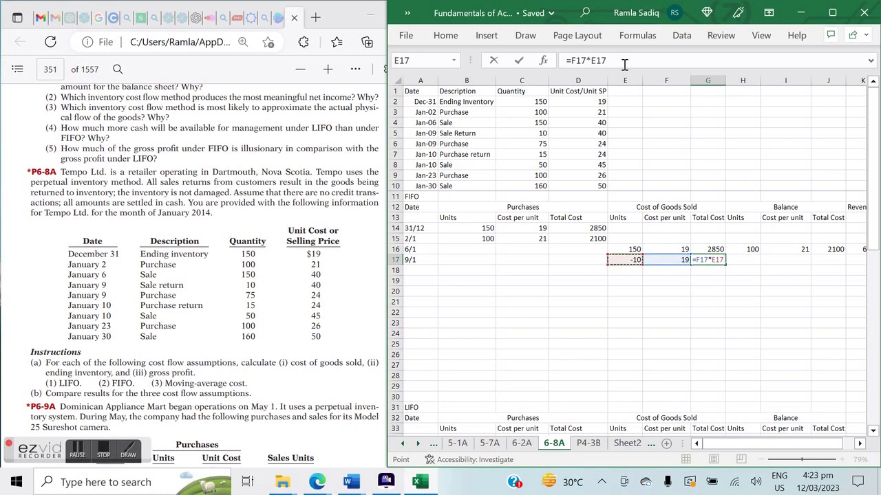
key(Return)
key(Up)
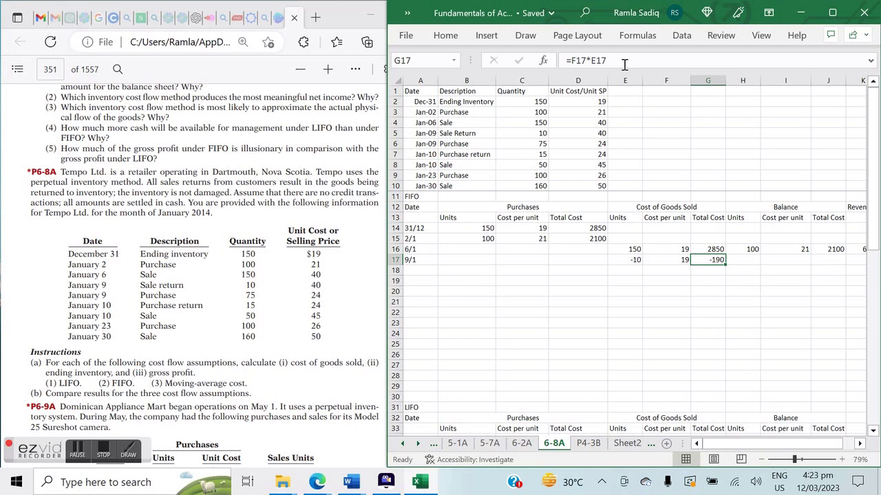
key(Right)
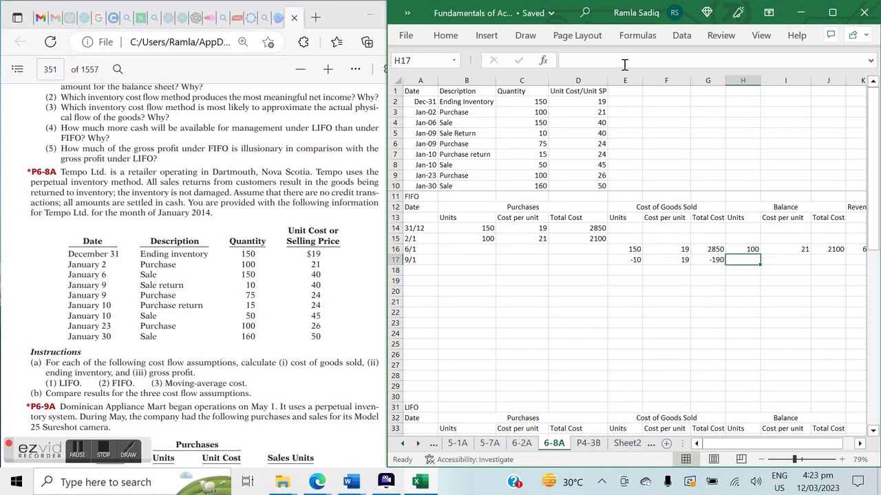
Enter the 9/1 balance: 10 units at 19, total =I17*H17 (190)
text(+)
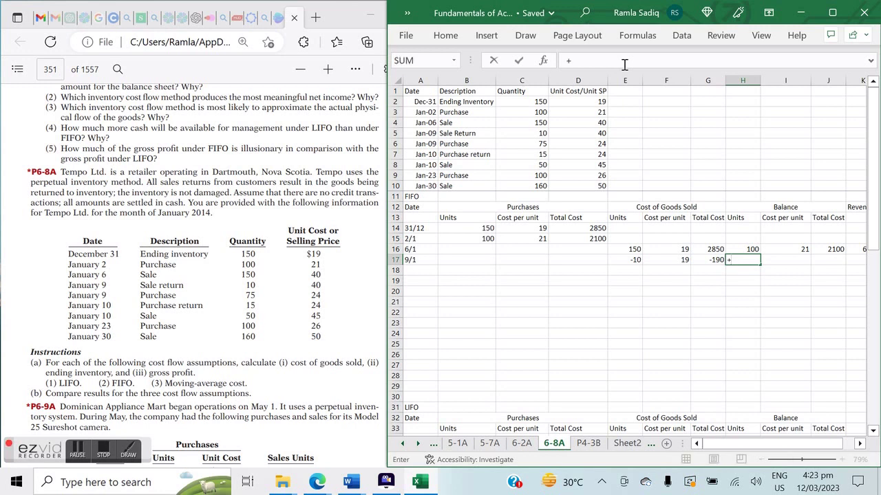
key(BackSpace)
text(10)
key(Tab)
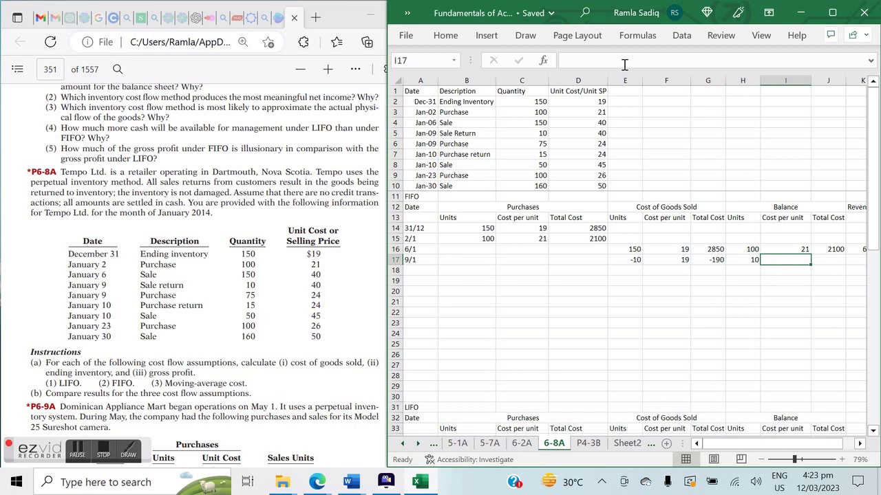
text(19)
key(Tab)
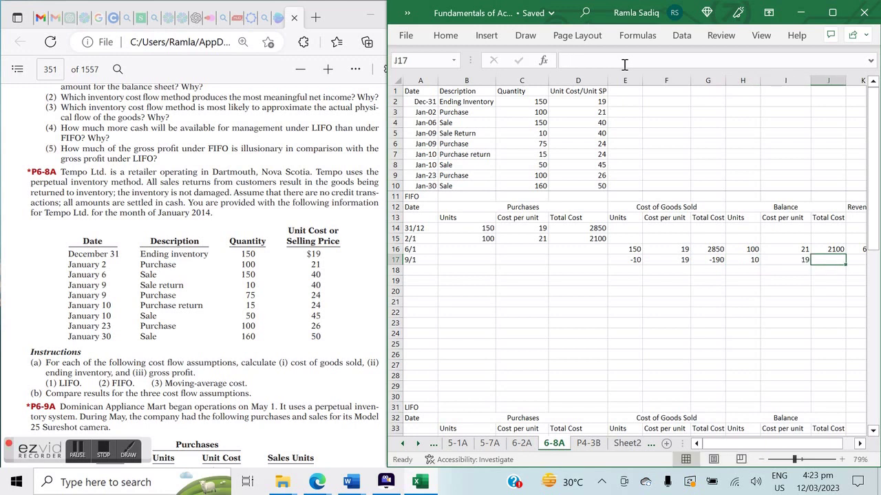
text(=)
key(Left)
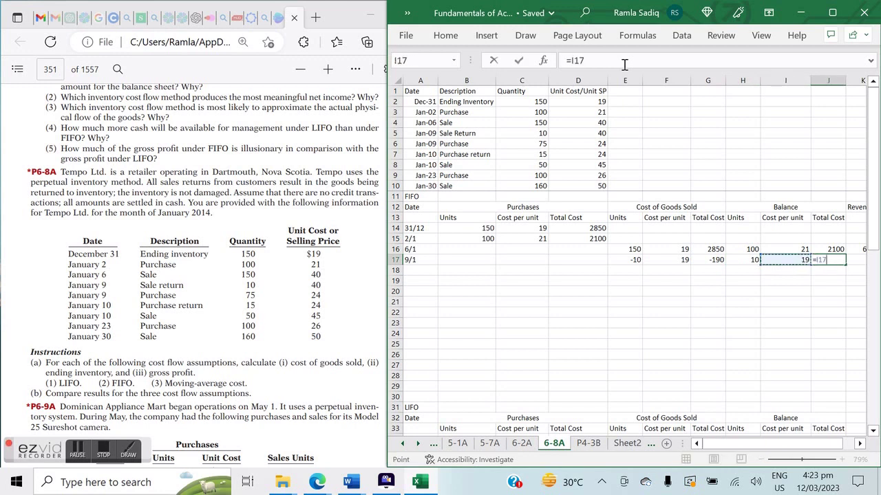
text(*)
key(Left)
key(Left)
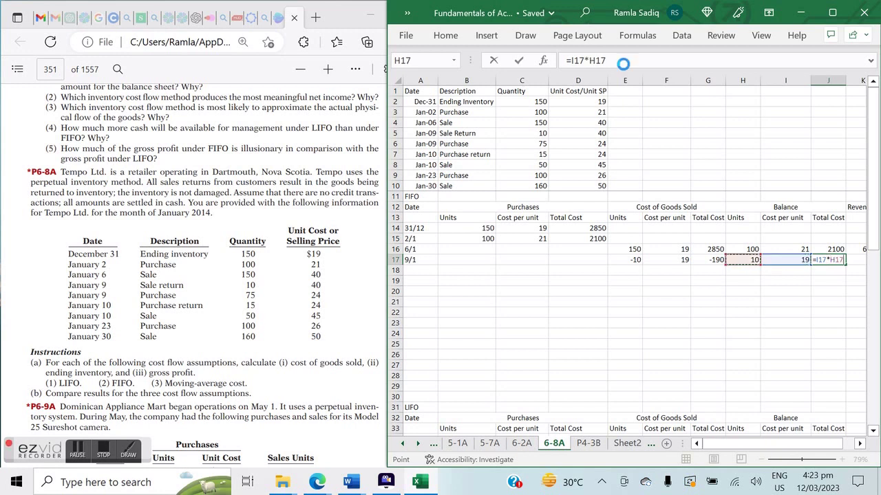
key(Return)
key(Up)
key(Down)
key(Up)
key(Right)
key(Right)
key(Left)
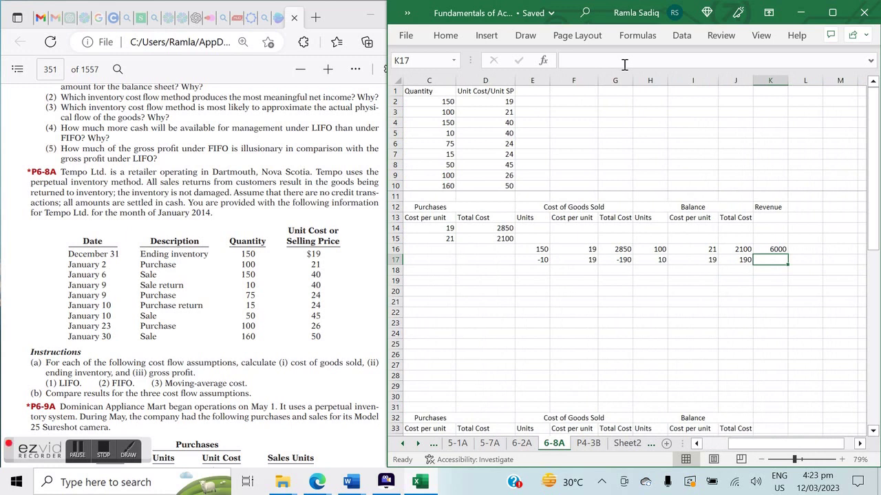
Enter the 9/1 revenue in K17 as =-10*40, giving -400
key(Up)
key(Down)
text(=)
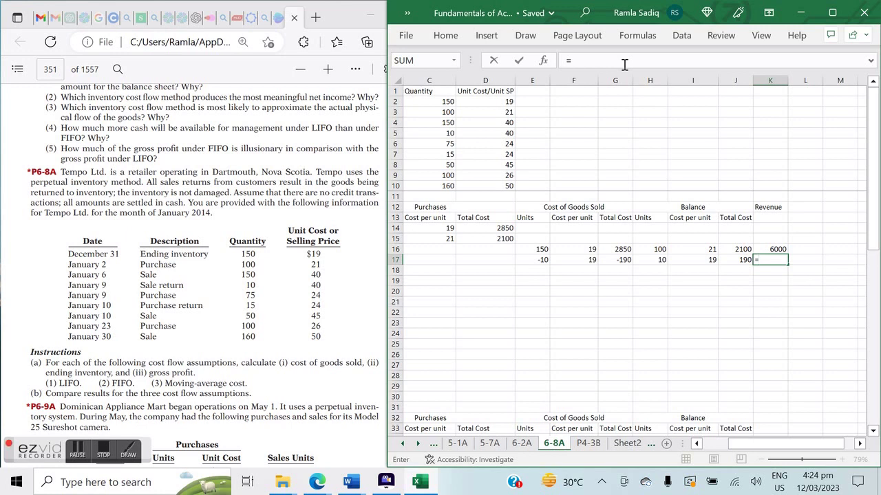
text(-10*40)
key(Return)
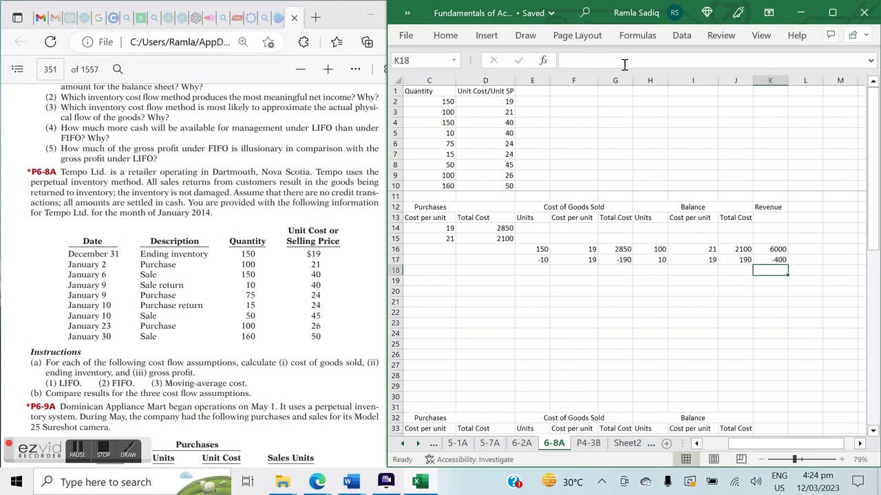
key(Up)
key(Down)
key(Left)
key(Left)
key(Left)
key(Left)
key(Left)
key(Left)
key(Left)
key(Left)
key(Left)
key(Left)
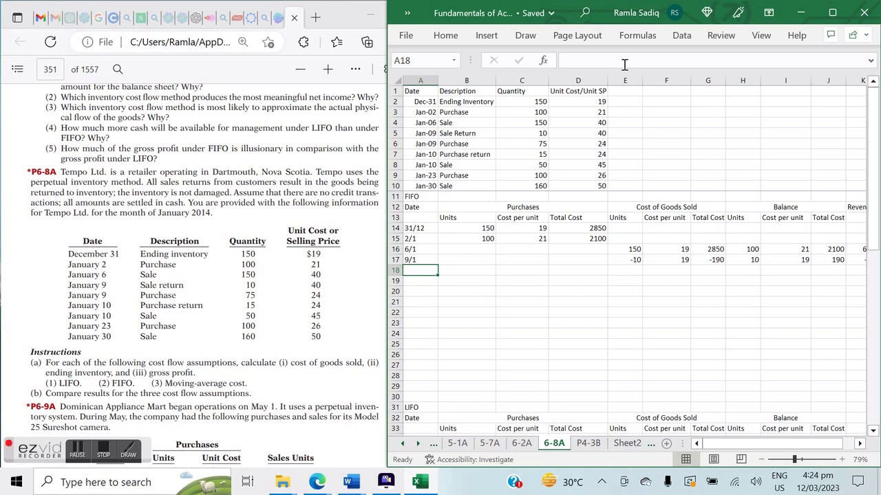
Enter the 9/1 purchase in row 18: 75 units at 24, total =C18*B18 (1800)
text('9/1)
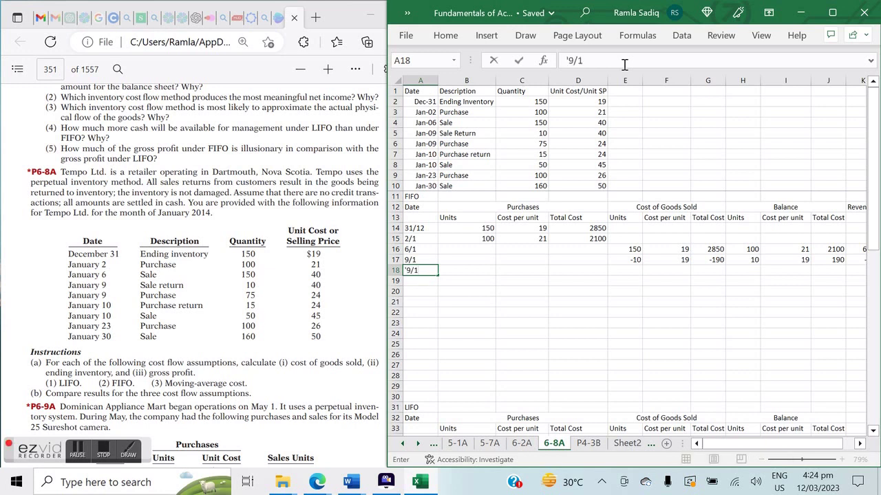
key(Tab)
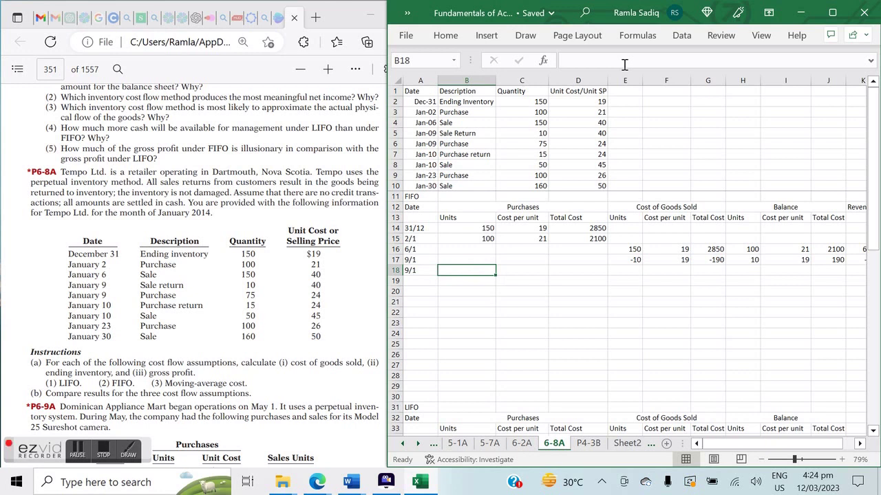
text(75)
key(Tab)
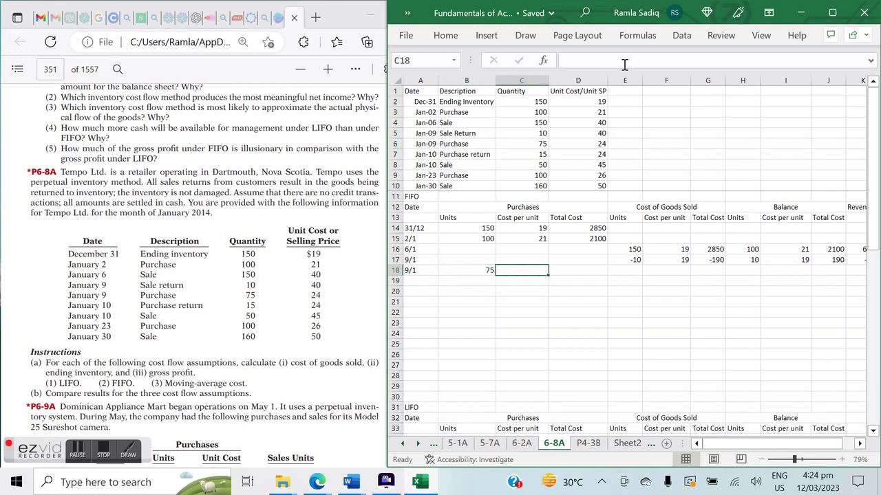
text(24)
key(Tab)
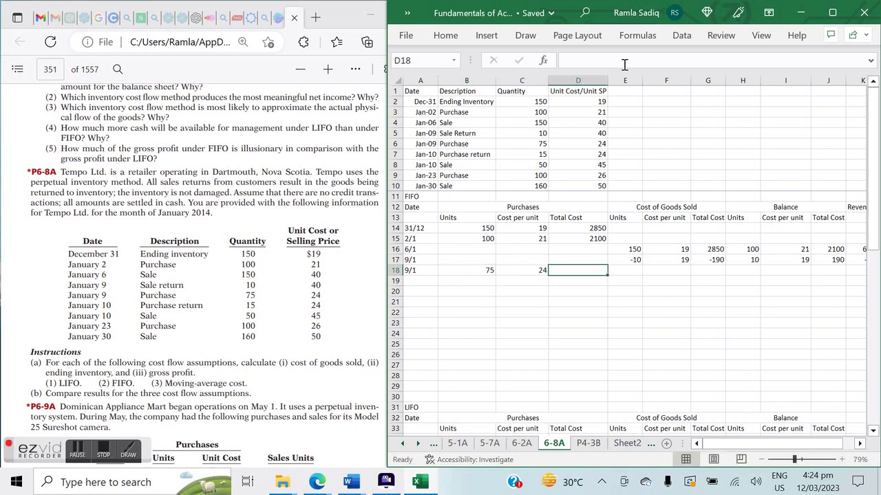
text(=)
key(Left)
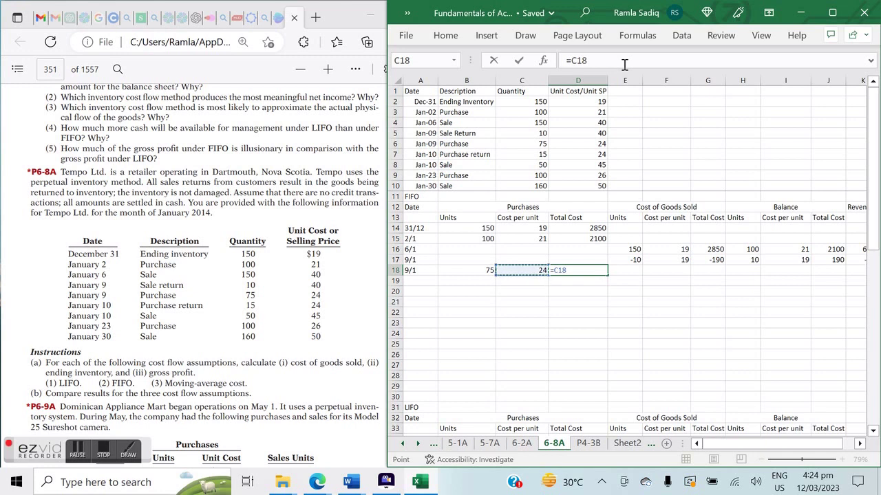
text(*)
key(Left)
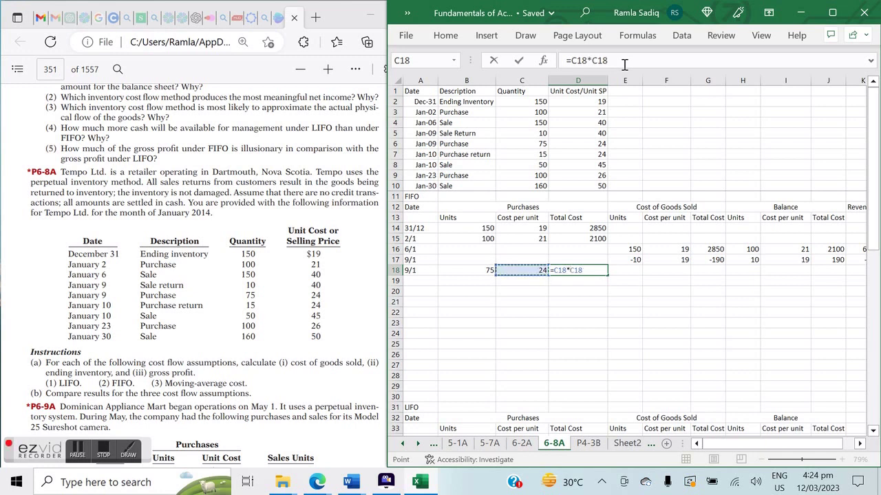
key(Left)
key(Return)
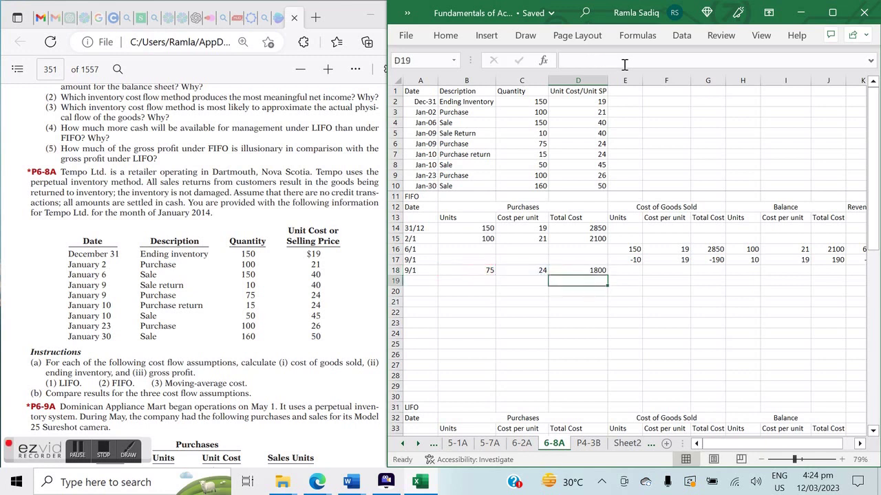
key(Down)
key(Down)
key(Up)
key(Up)
key(Up)
key(Right)
key(Right)
key(Right)
key(Right)
key(Right)
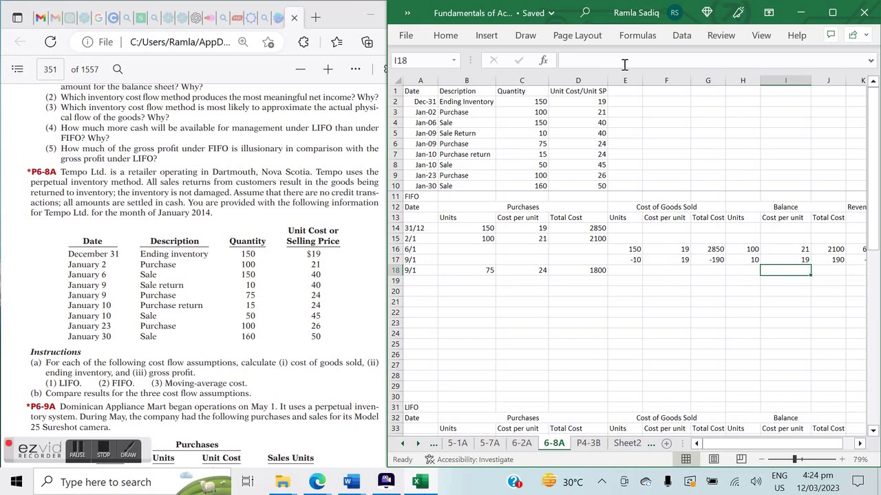
Copy the 100-at-21 and 10-at-19 balance layers from H16:J17 into rows 18–19
key(Up)
key(Up)
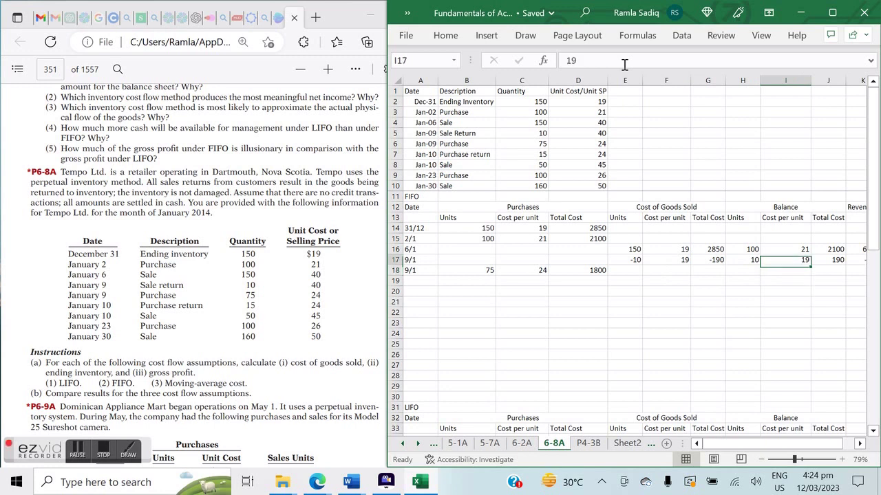
key(shift+Right)
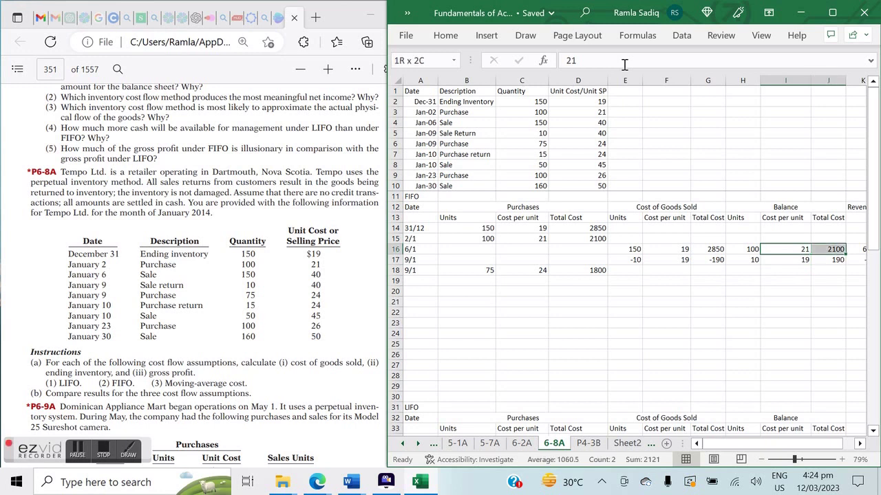
key(shift+Right)
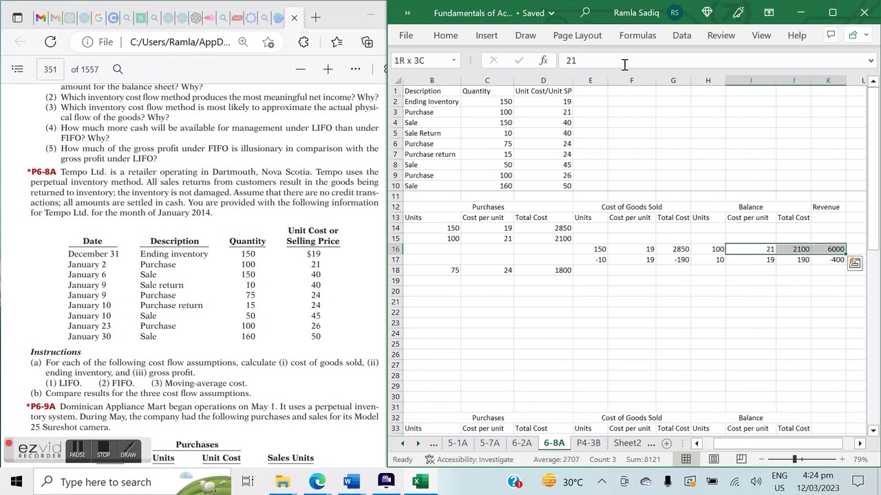
key(Left)
key(Left)
key(Right)
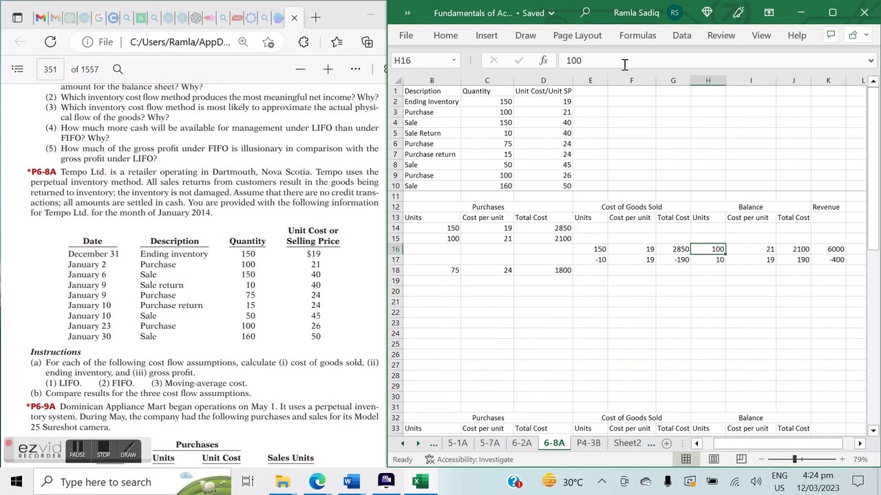
key(shift+Down)
key(shift+Right)
key(shift+Right)
key(ctrl+c)
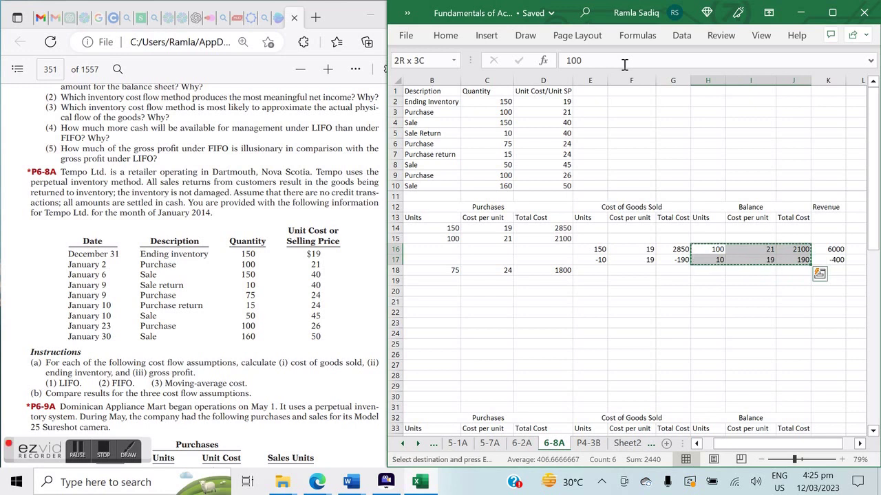
key(Down)
key(Down)
key(Down)
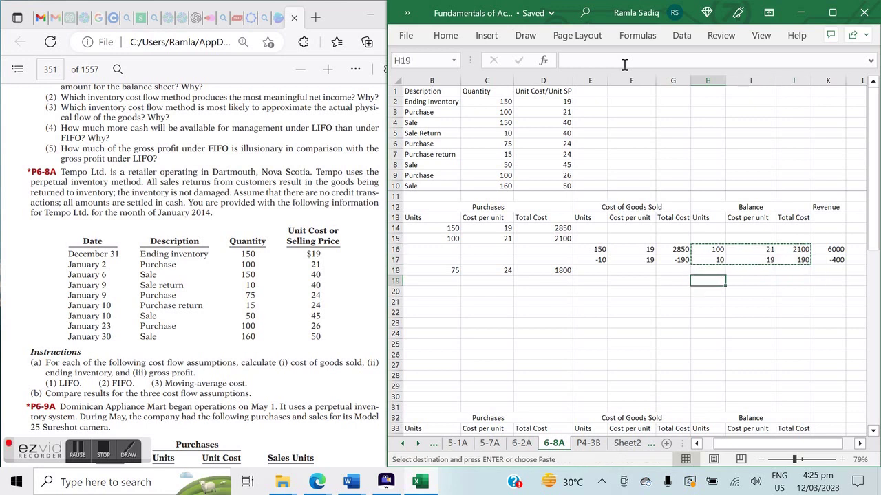
key(Up)
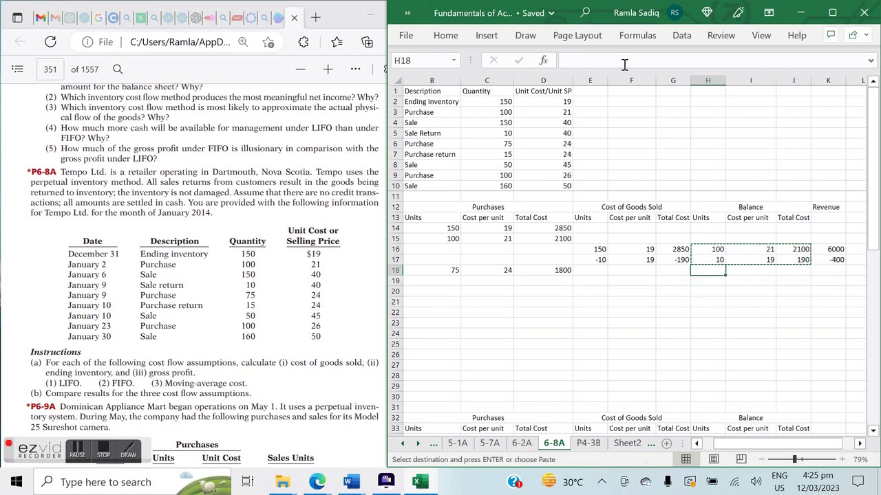
key(ctrl+v)
Add a third balance layer of 75 units at 24 in row 20, totalling 1800
key(Down)
key(Down)
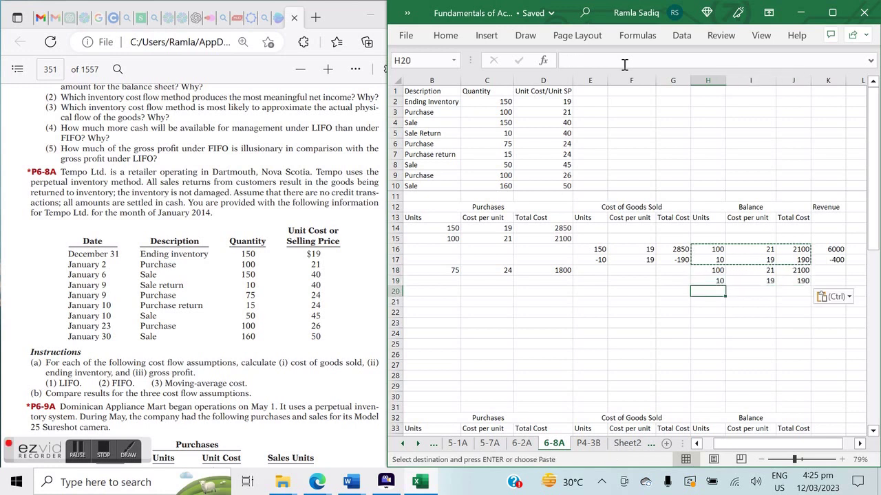
text(75)
key(Tab)
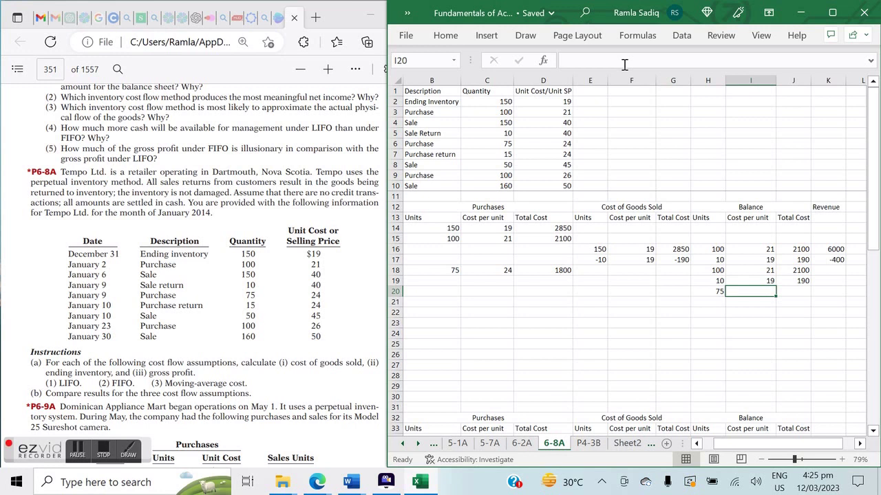
text(24)
key(Tab)
key(ctrl+d)
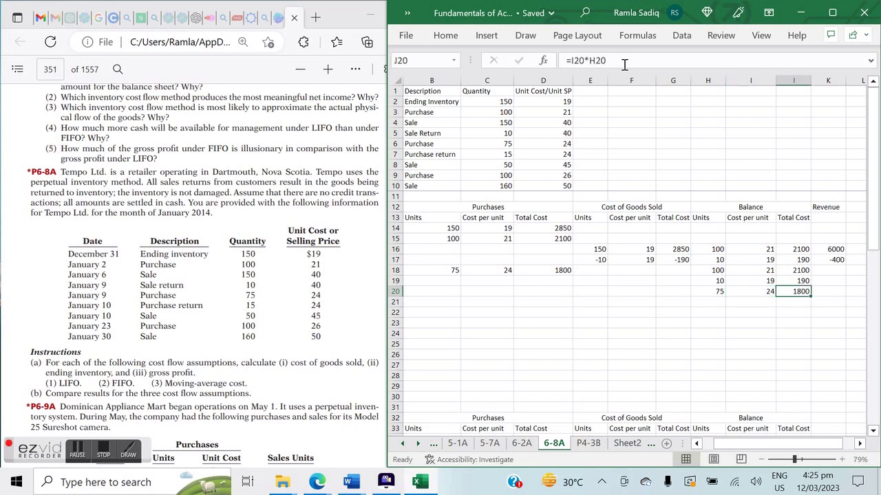
Check the pasted 2100 and 190 layers and the new 1800 layer in rows 18–20
key(Up)
key(Up)
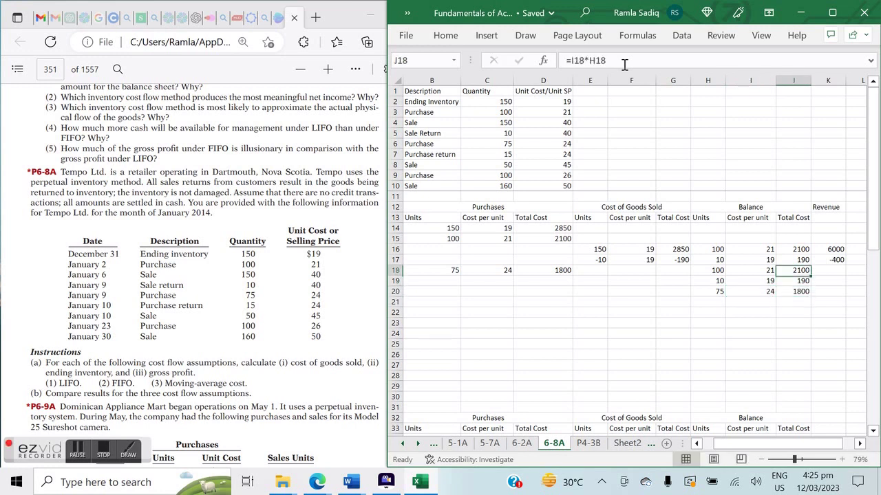
key(Left)
key(Left)
key(Right)
key(Right)
key(Down)
key(Down)
key(Up)
key(Left)
key(Left)
key(Left)
key(Up)
key(Right)
key(Left)
key(Left)
key(Left)
key(Left)
key(Left)
key(Left)
key(Left)
key(Down)
key(Down)
key(Down)
key(Right)
key(Right)
key(Right)
key(Right)
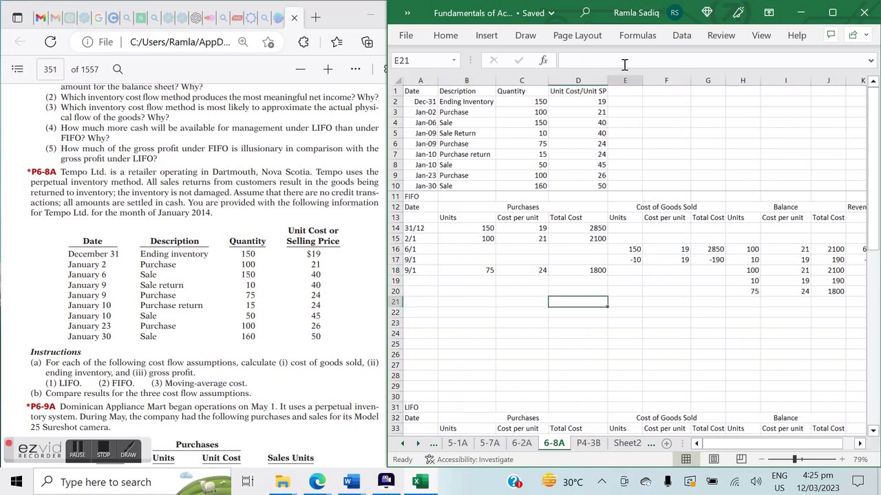
Enter the date '10/1 with 15 units at a cost of 24 in row 21
key(Left)
key(Left)
key(Left)
key(Left)
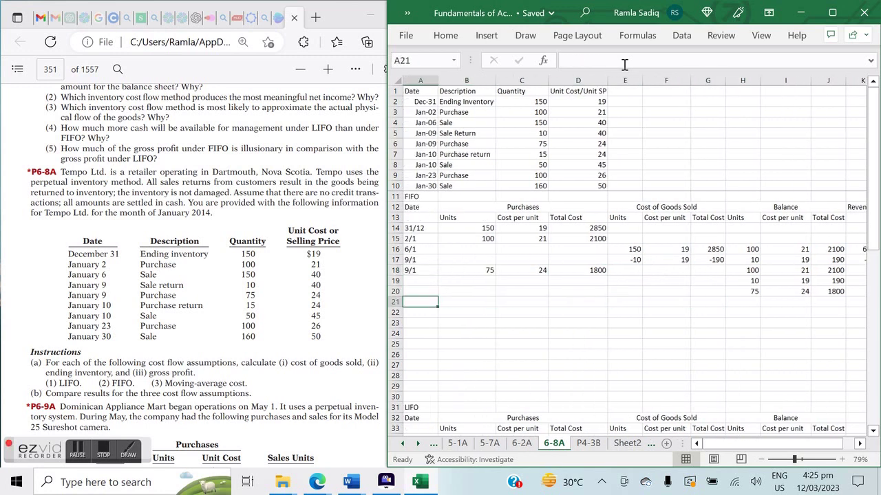
text('10/1)
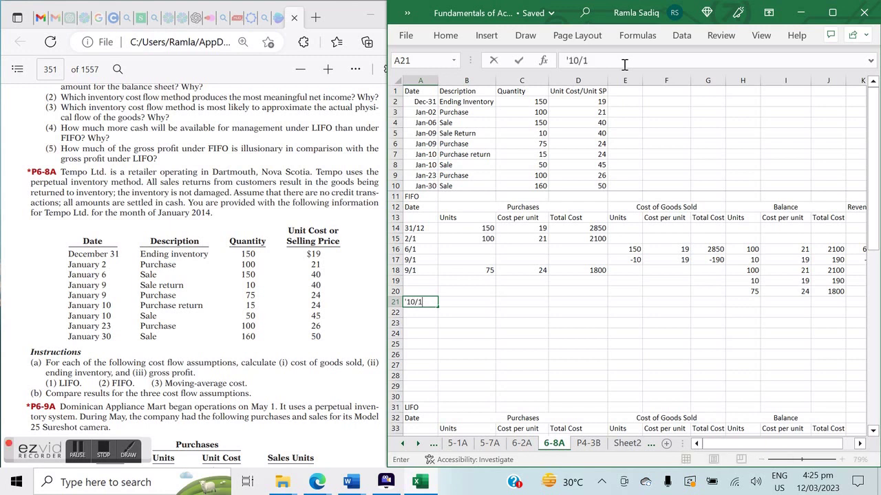
key(Tab)
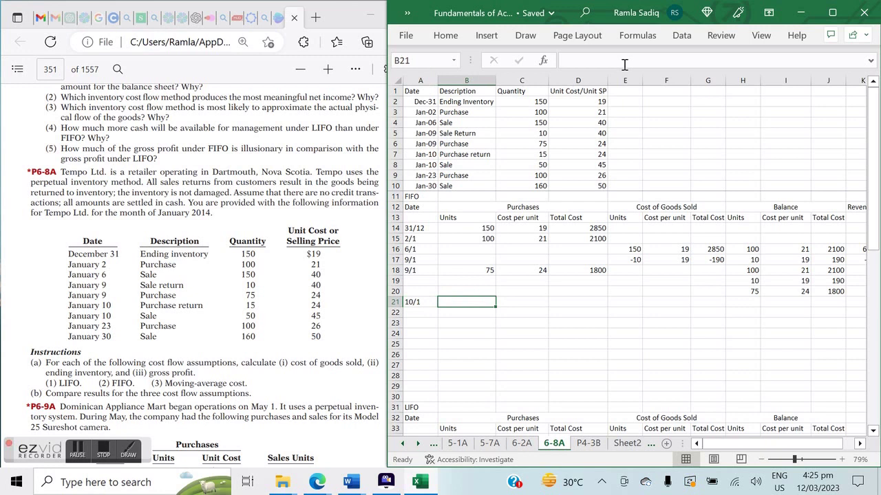
text(15)
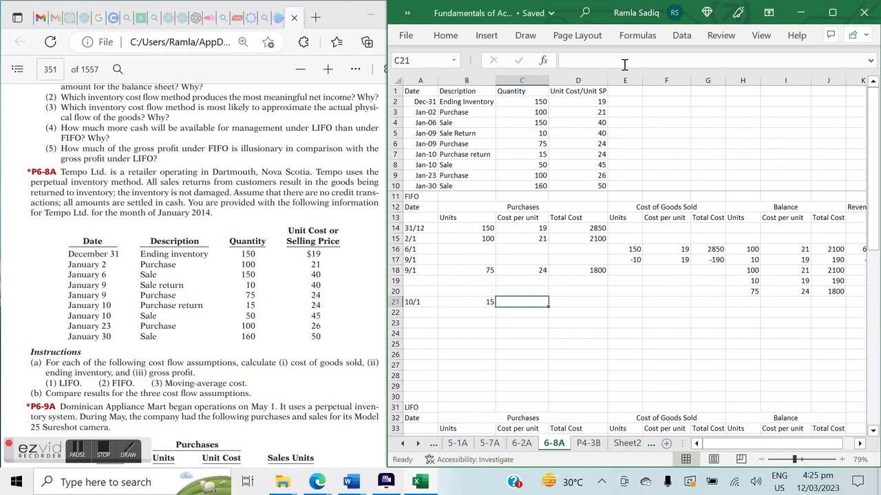
text(24)
key(Tab)
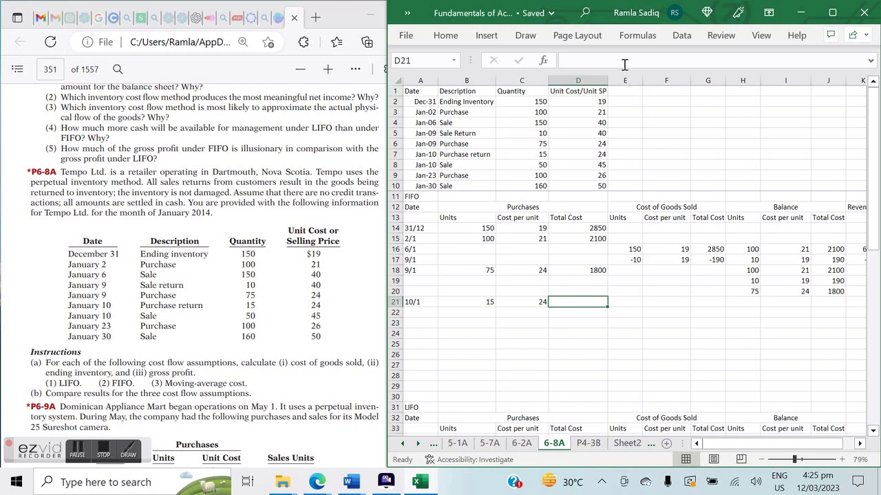
Compute the 10/1 total cost of 360 with =C21*B21 in D21
text(=)
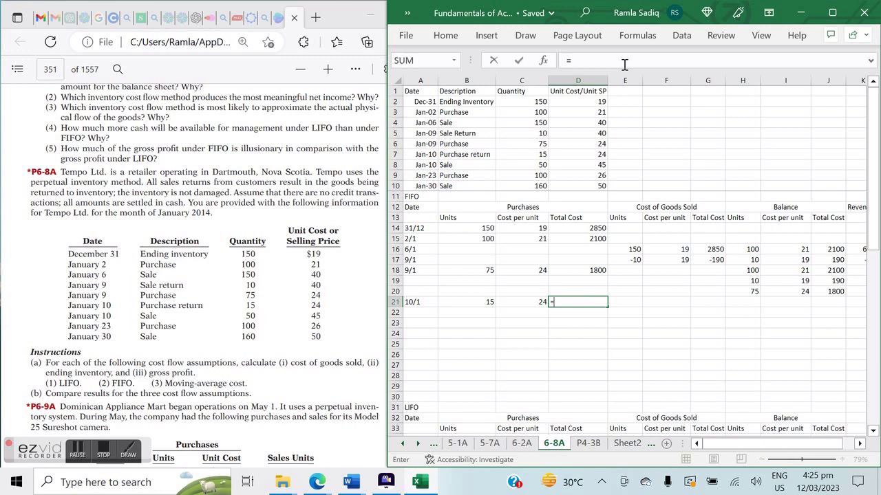
key(Left)
text(*)
key(Left)
key(Left)
key(Return)
key(Up)
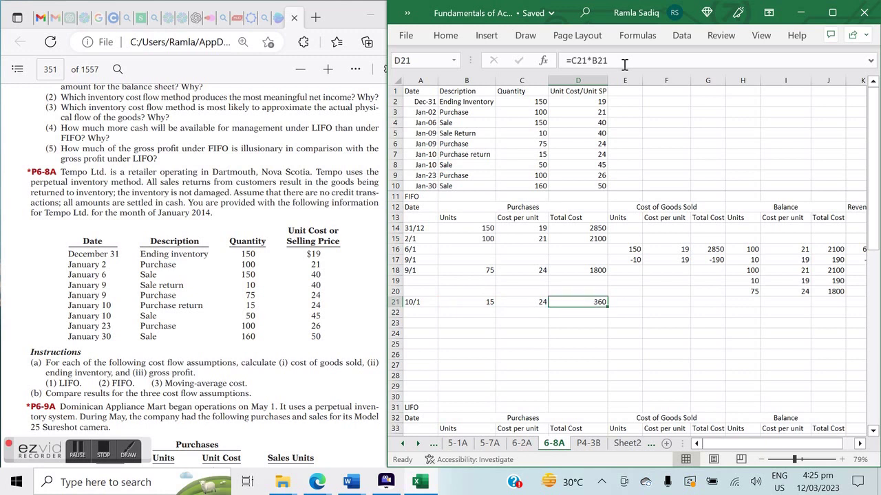
key(Right)
key(Right)
key(Right)
key(Right)
key(Right)
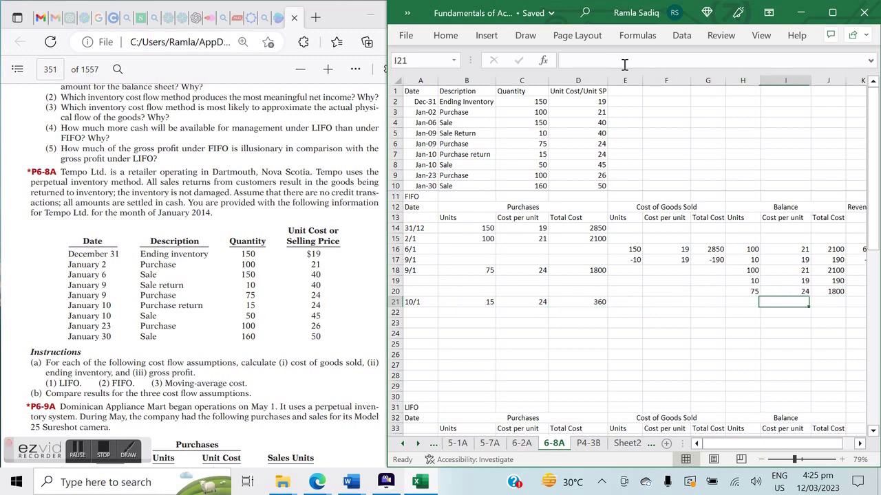
key(Right)
key(Right)
key(Left)
key(Left)
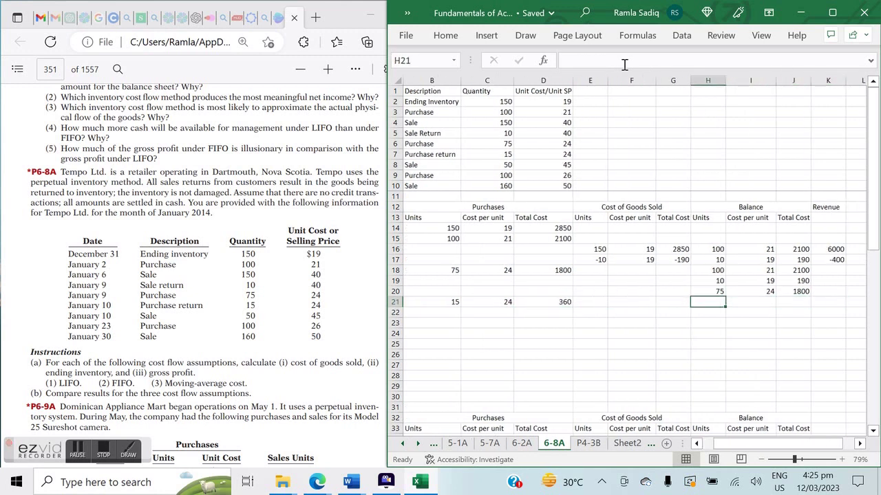
Copy the three 9/1 balance layers from H18:J20 into rows 21–23
key(Up)
key(Up)
key(Up)
key(shift+Down)
key(shift+Right)
key(shift+Right)
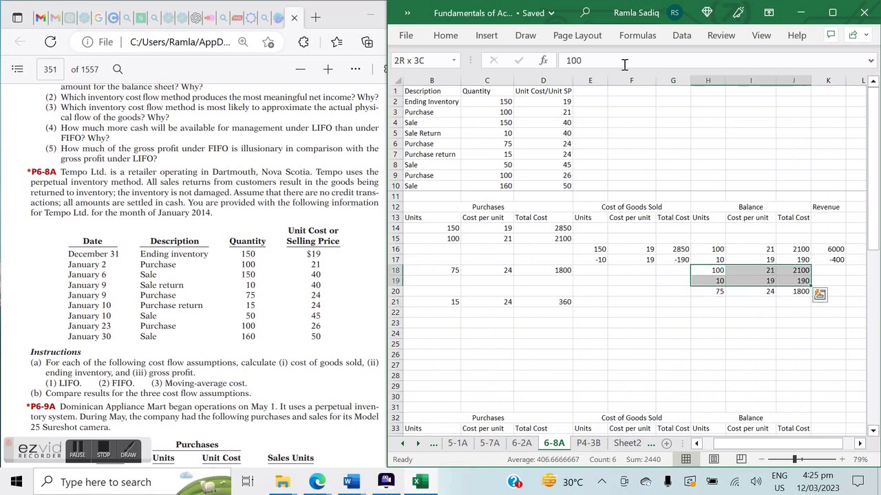
key(ctrl+c)
key(Down)
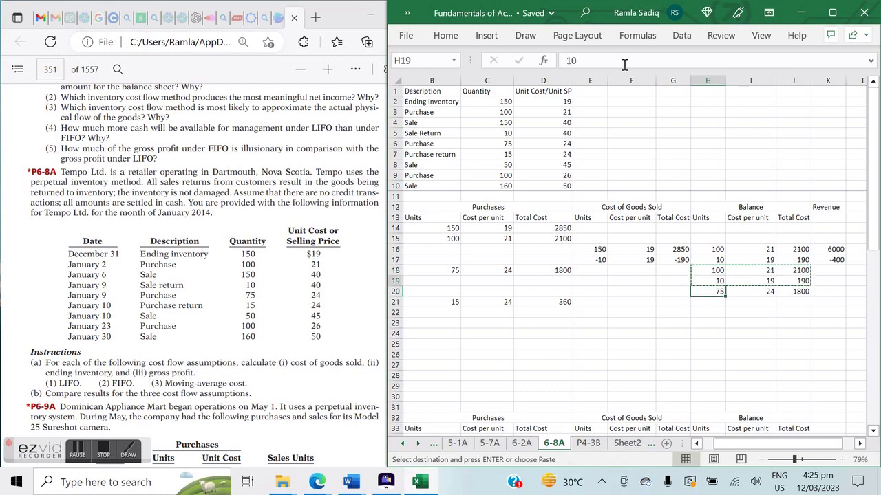
key(Up)
key(shift+Down)
key(shift+Down)
key(shift+Right)
key(shift+Right)
key(ctrl+c)
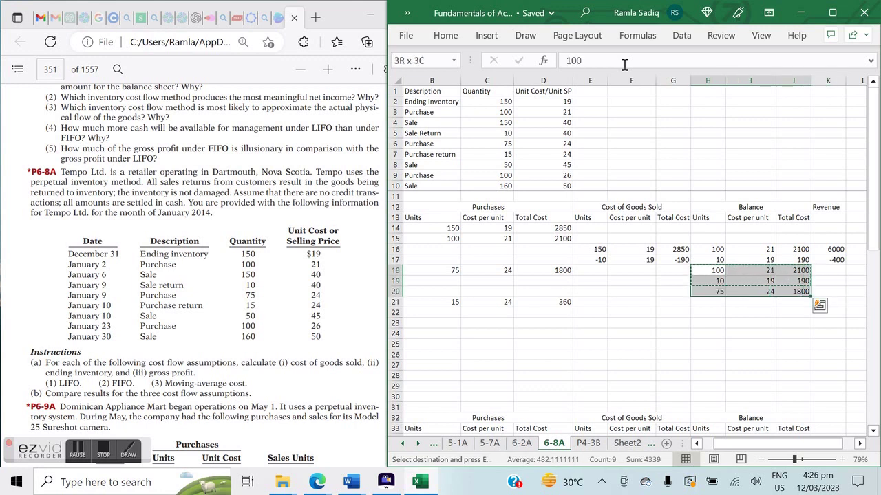
key(Down)
key(Down)
key(Down)
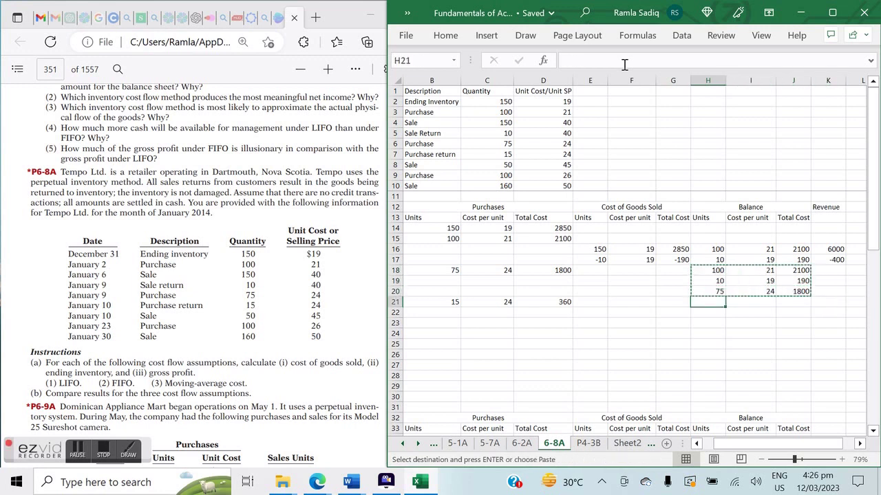
key(ctrl+v)
key(Down)
key(Down)
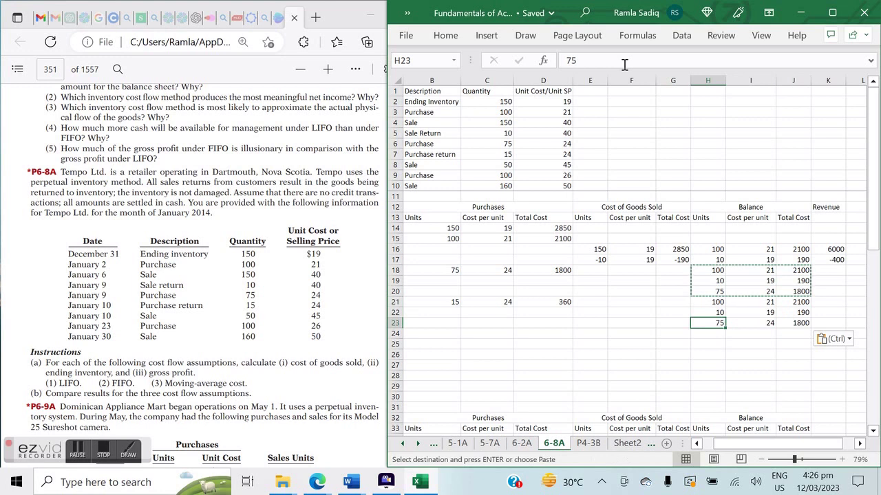
Reduce the 24-cost layer in H23 from 75 to 60 units, totalling 1440
click(584, 64)
key(BackSpace)
key(BackSpace)
text(60)
key(Return)
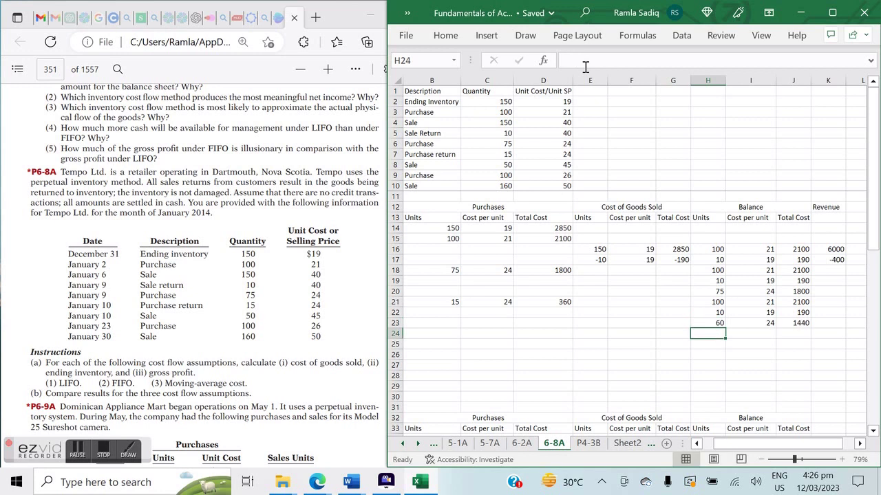
key(Left)
key(Left)
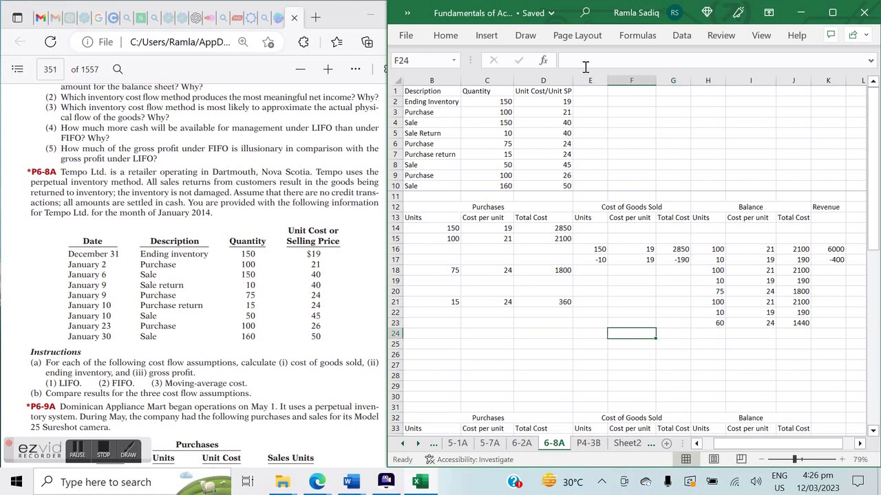
key(Left)
key(Left)
key(Left)
key(Left)
key(Left)
key(Right)
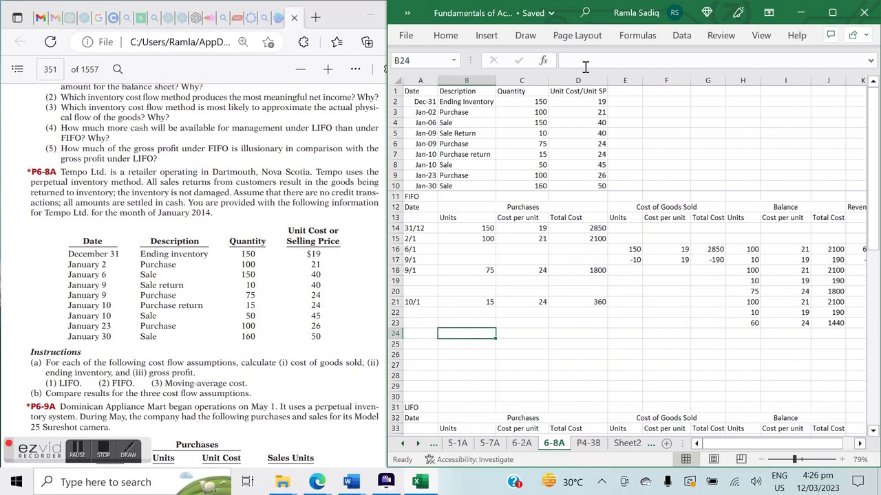
Enter a 10/1 sale in row 24 with 50 units sold at a 45 unit cost
key(Left)
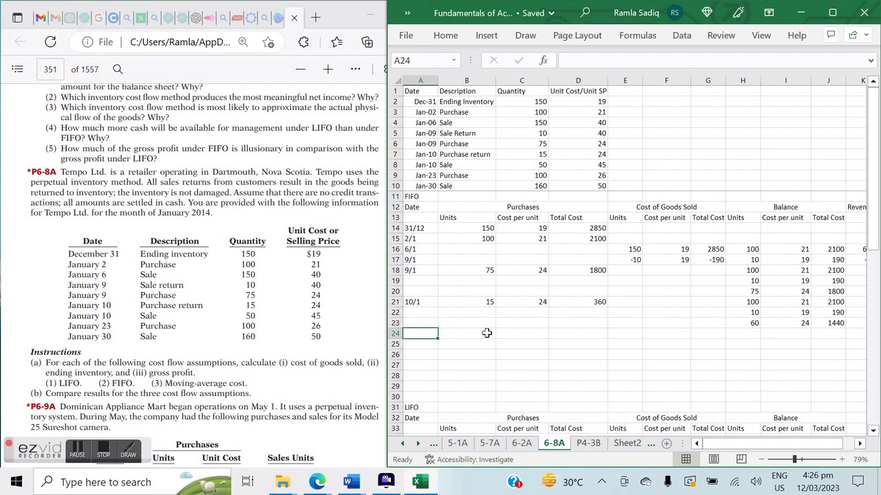
text(10/1)
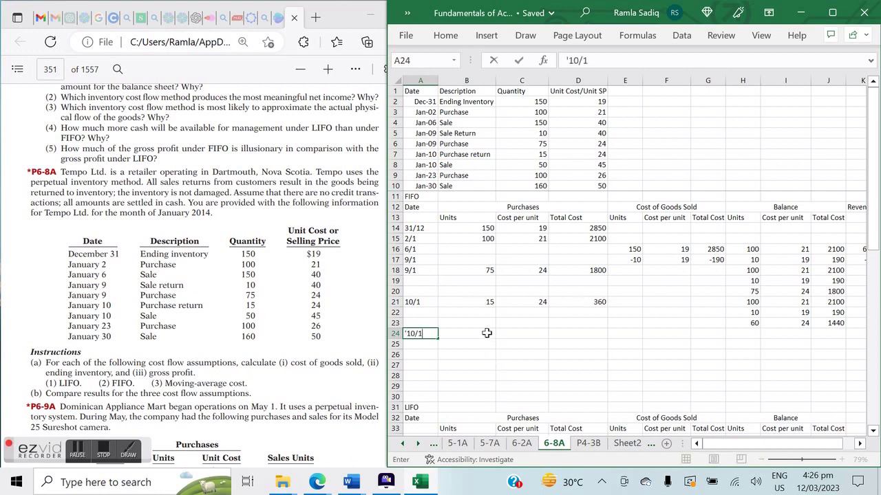
key(Tab)
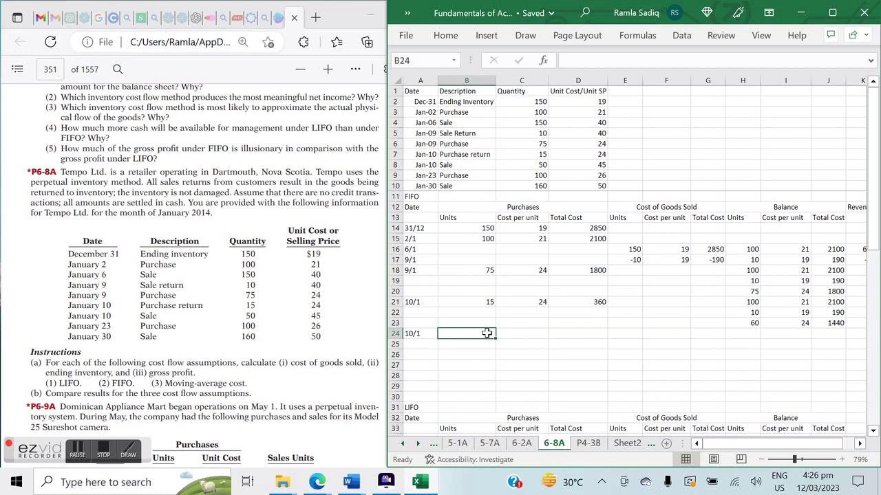
key(Right)
key(Right)
key(Right)
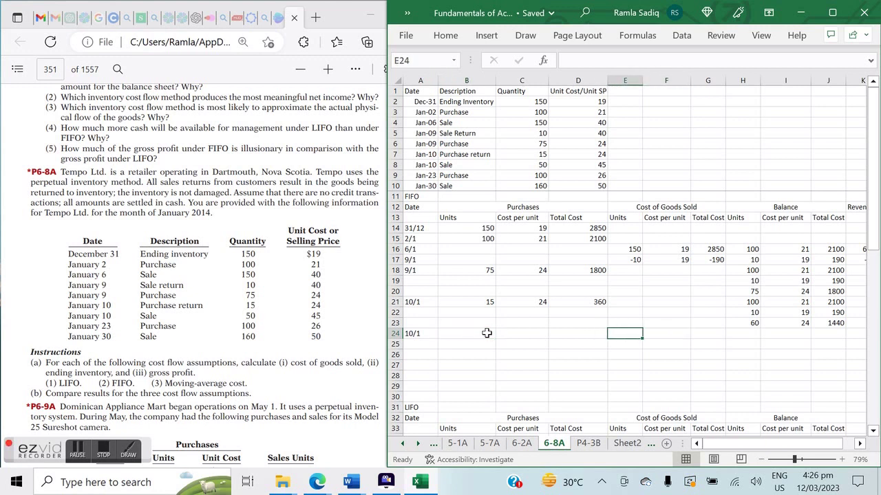
text(50)
key(Tab)
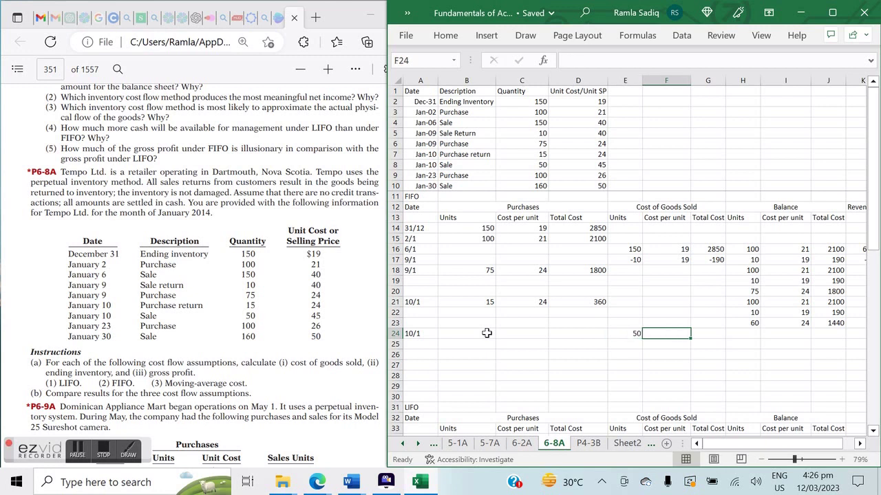
text(45)
key(Tab)
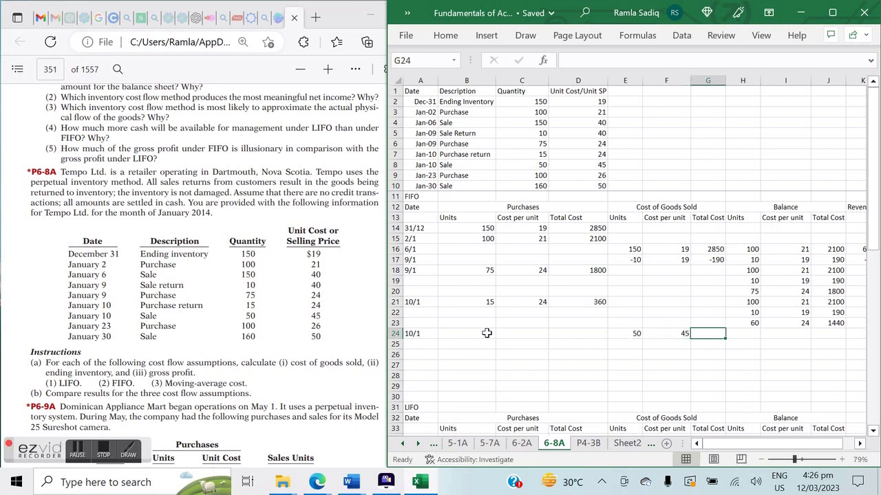
Add the =F24*E24 total of 2250 in G24, then clear the 45 unit cost
text(=)
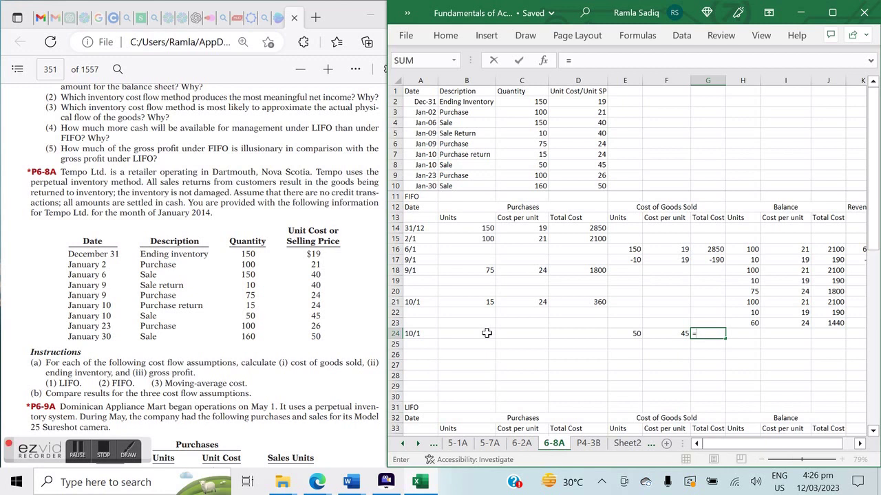
key(Left)
text(*)
key(Left)
key(Left)
key(Return)
key(Up)
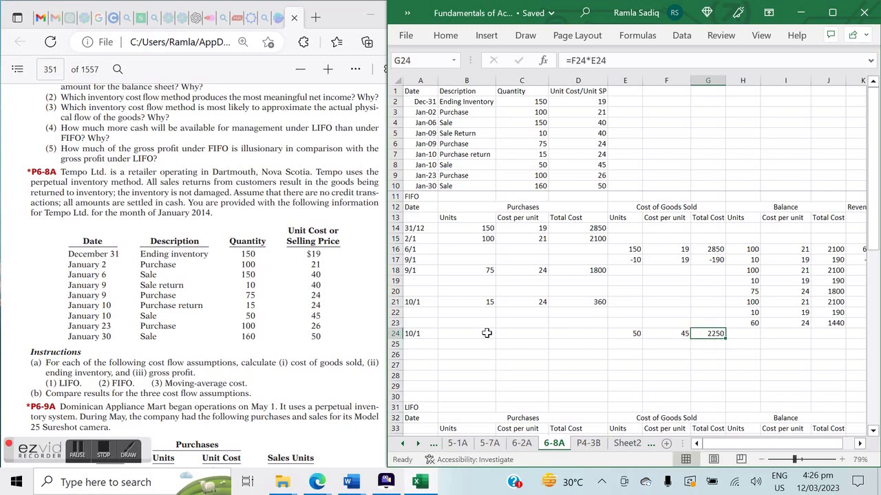
key(Left)
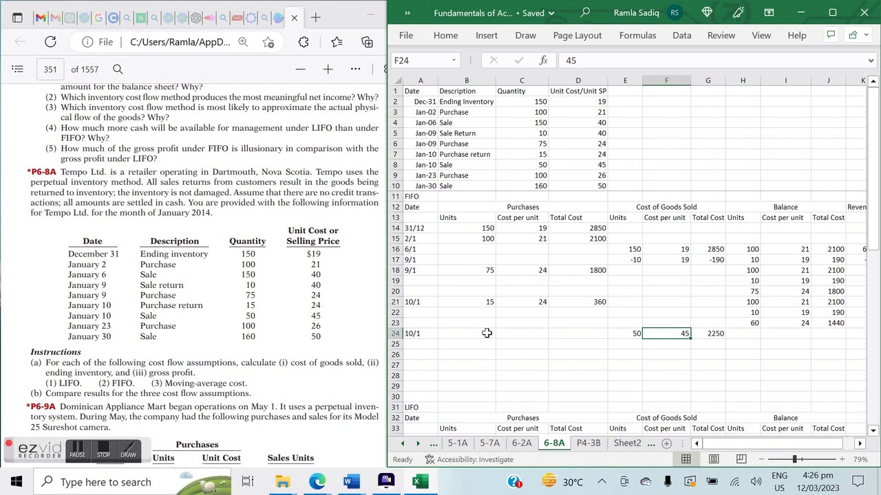
key(BackSpace)
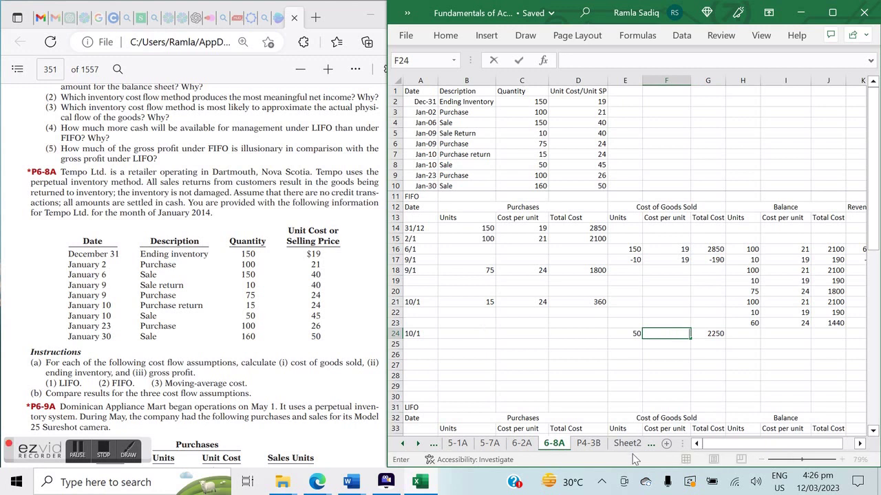
Split the sale into 10 units at 19 and 40 units at 21 in E24:F25
click(774, 323)
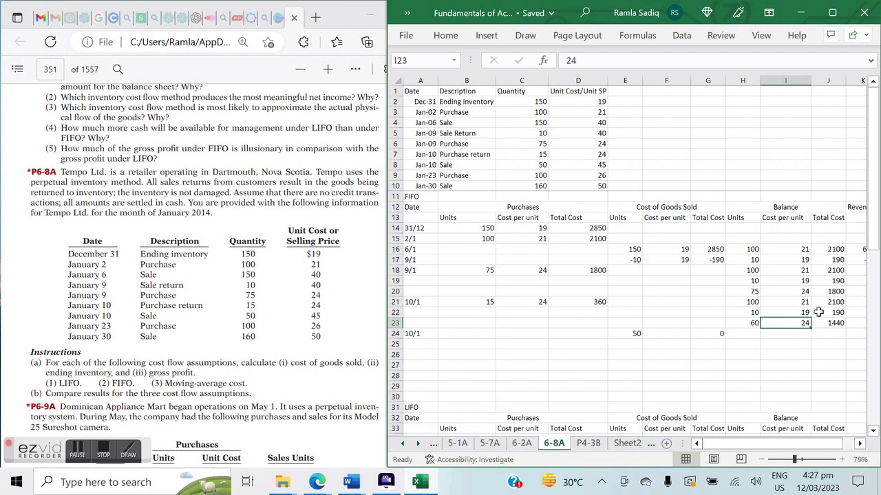
click(631, 335)
text(10)
key(Return)
text(40)
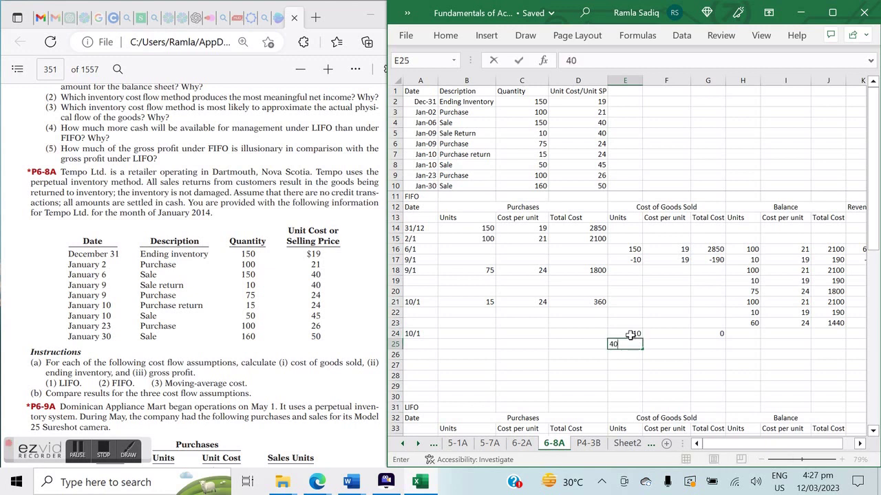
key(Up)
key(Right)
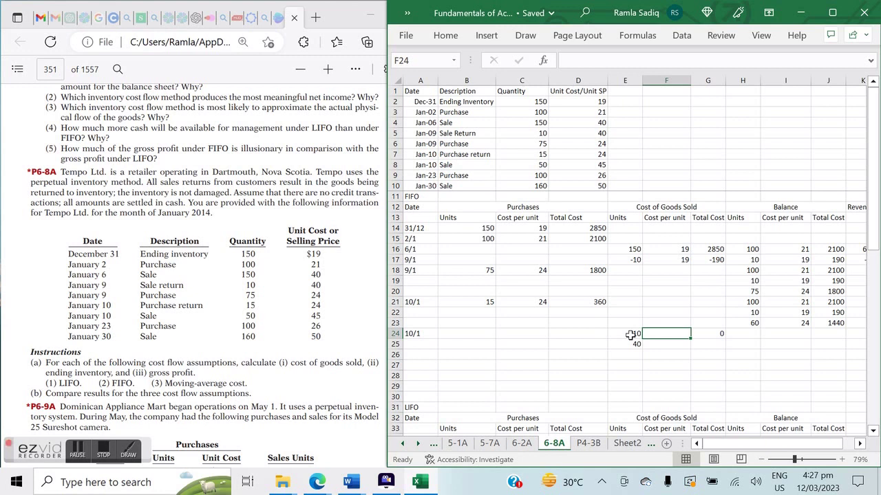
text(19)
key(Return)
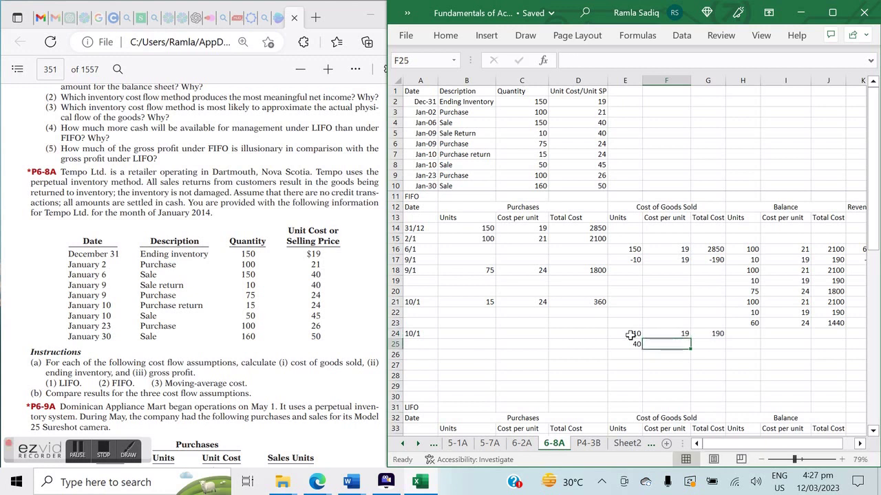
text(21)
key(Tab)
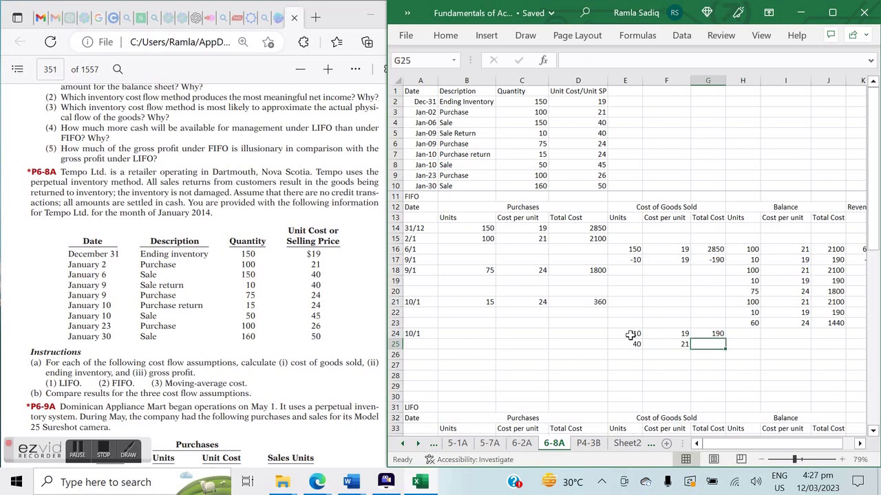
Copy G24's total cost formula to G25, giving 840
key(Up)
key(ctrl+c)
key(Down)
key(ctrl+v)
Add SUM totals of 50 units in E26 and 1030 cost in G26
key(Down)
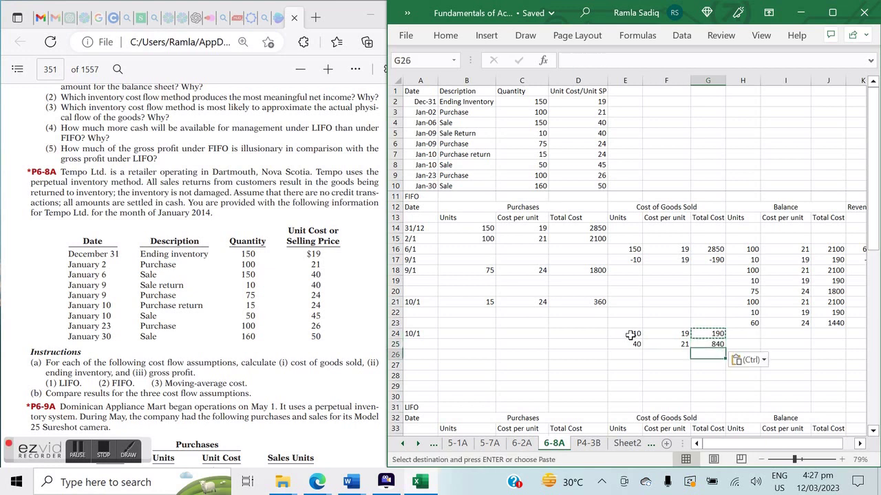
key(Left)
key(Left)
key(Right)
key(Right)
key(Left)
key(Left)
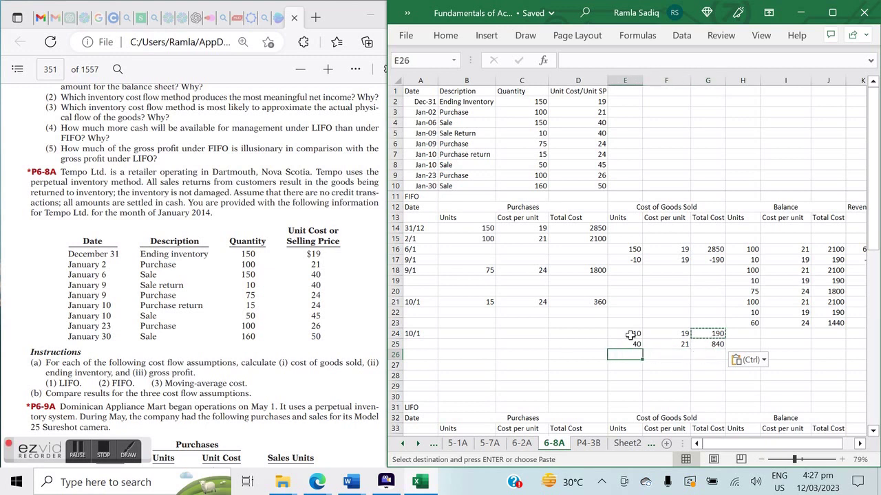
text(=SUM()
key(Up)
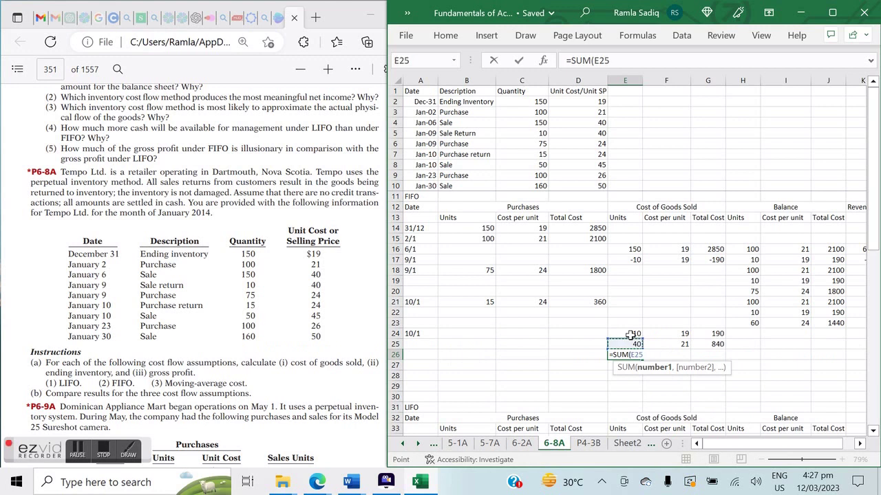
key(shift+Up)
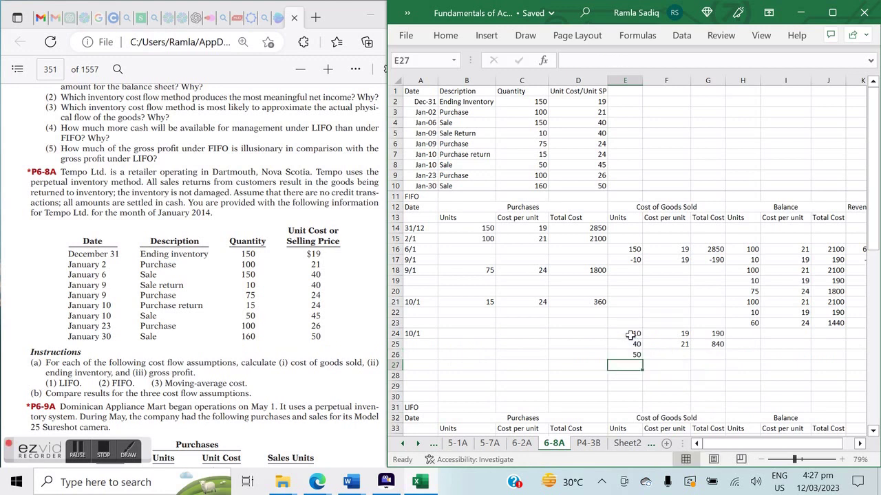
key(Tab)
key(Tab)
text(=SUM()
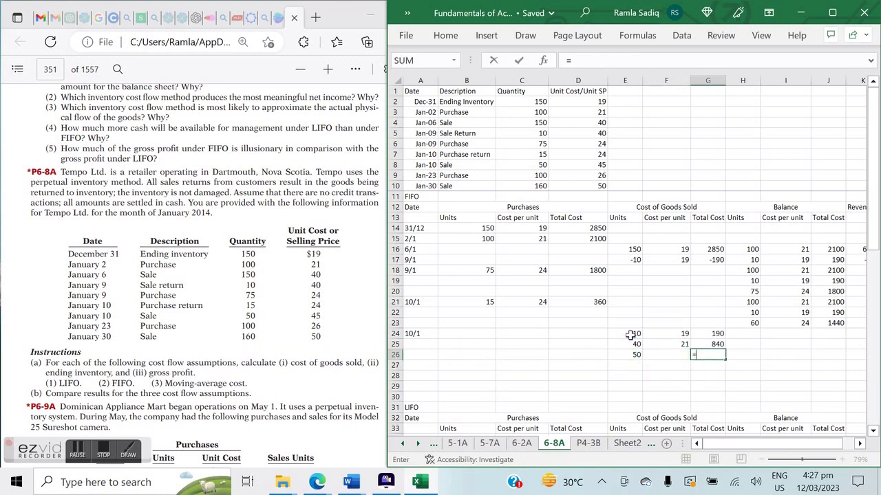
key(Up)
key(shift+Up)
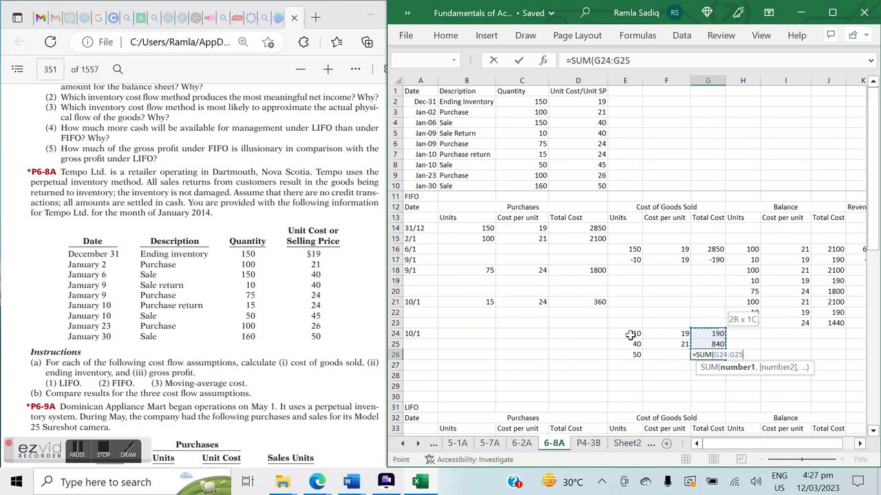
key(Return)
Make the 1030 cost and 50 units totals bold
key(Up)
key(ctrl+b)
key(Right)
key(Left)
key(Left)
key(Left)
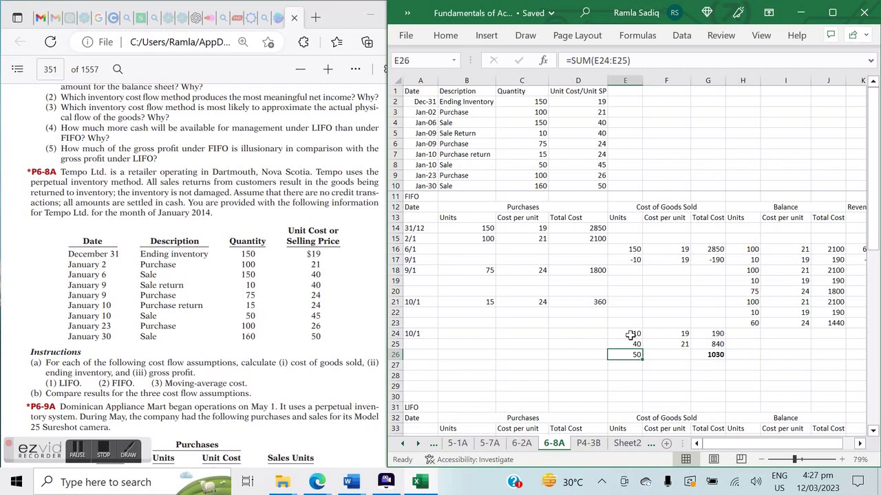
key(ctrl+b)
key(Right)
key(Right)
key(Right)
key(Right)
key(Right)
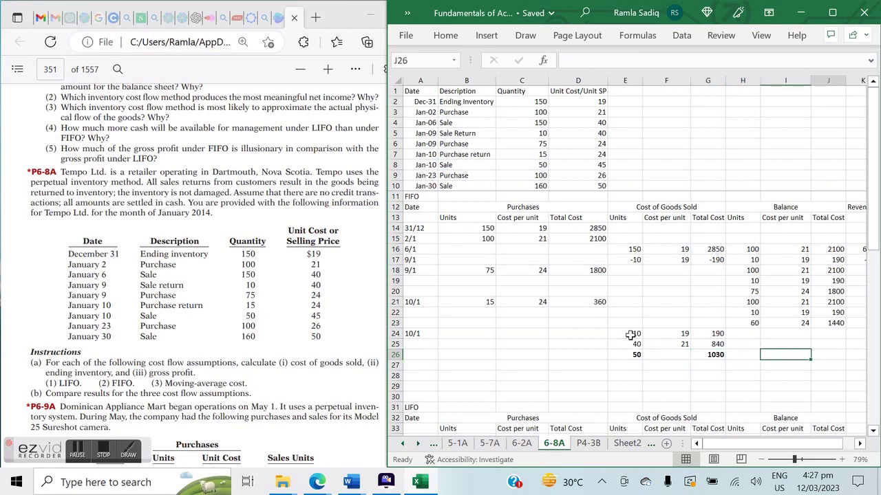
Copy the previous balance layers in H21:J23 into rows 24–26 for the 10/1 sale
key(Up)
key(Up)
key(Up)
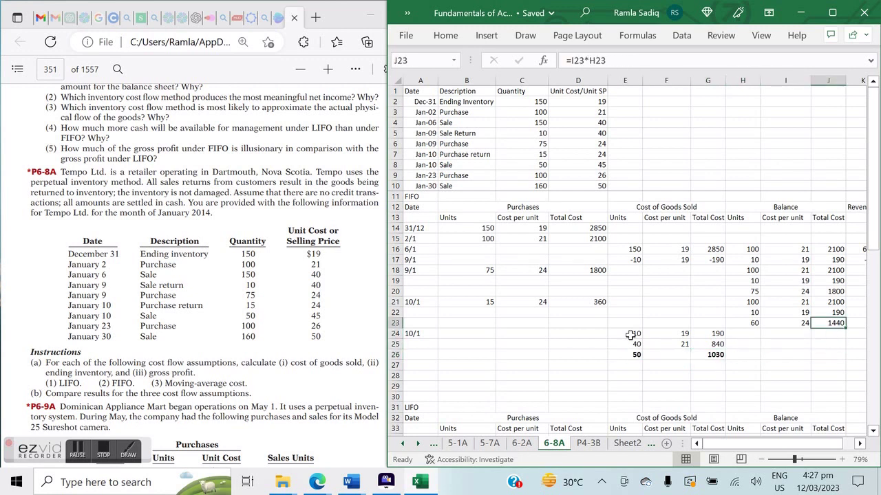
key(Left)
key(Left)
key(Up)
key(Up)
key(shift+Down)
key(shift+Down)
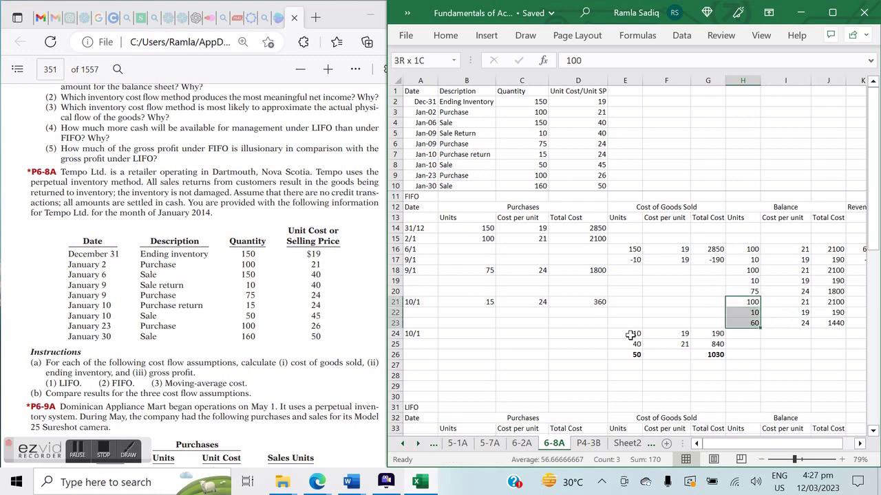
key(shift+Right)
key(shift+Right)
key(ctrl+c)
key(Down)
key(Down)
key(Down)
key(Down)
key(Up)
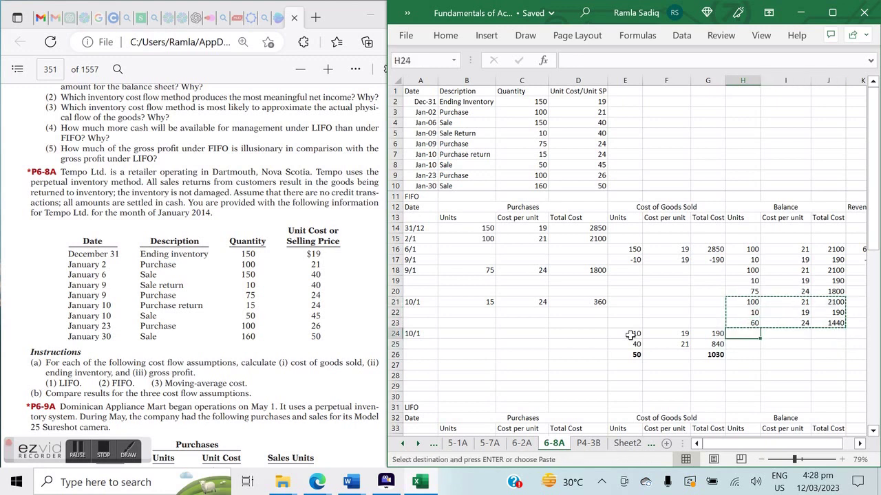
key(ctrl+v)
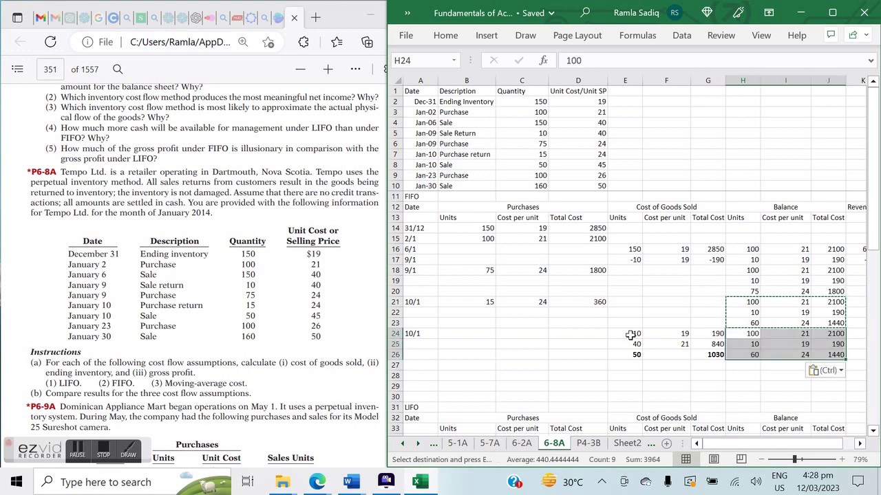
Clear the row 25 layer and change the 10/1 units in H24 to 60
key(Down)
key(shift+Right)
key(shift+Right)
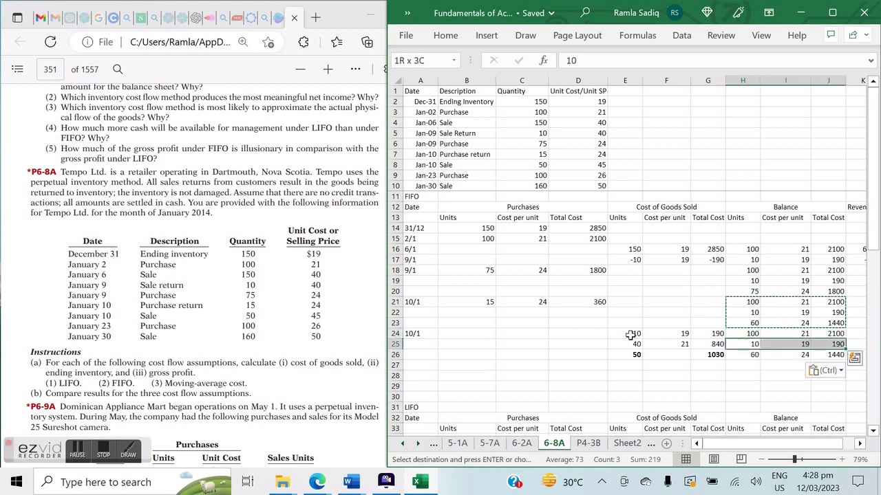
key(BackSpace)
key(Up)
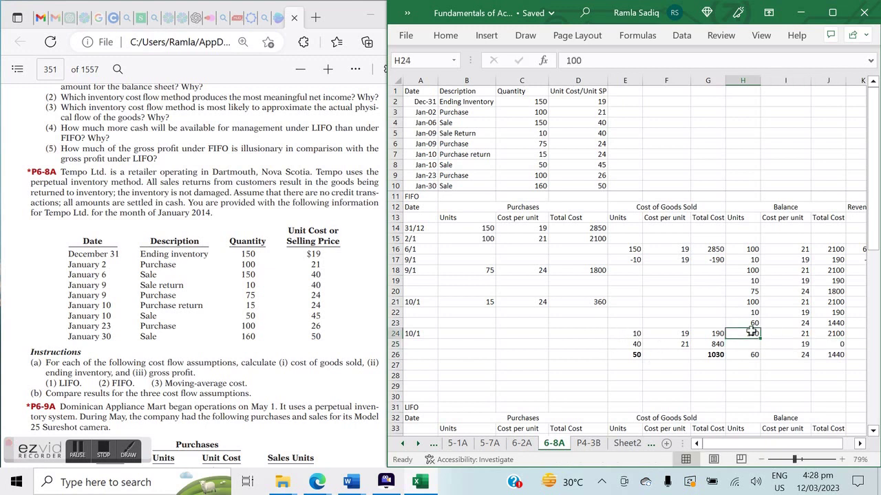
text(60)
key(Return)
key(Right)
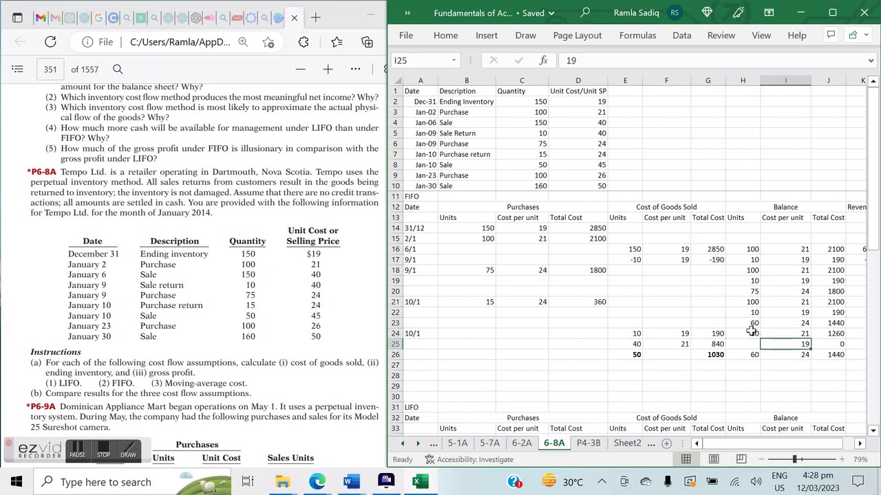
key(shift+Right)
key(BackSpace)
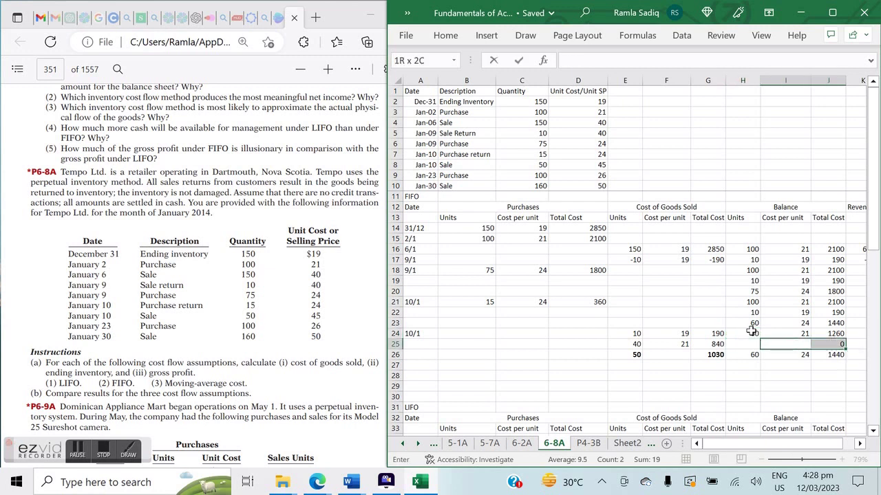
key(Return)
key(Return)
Move the 60 units at 24 (1440) layer from row 26 up into row 25
key(Down)
key(Left)
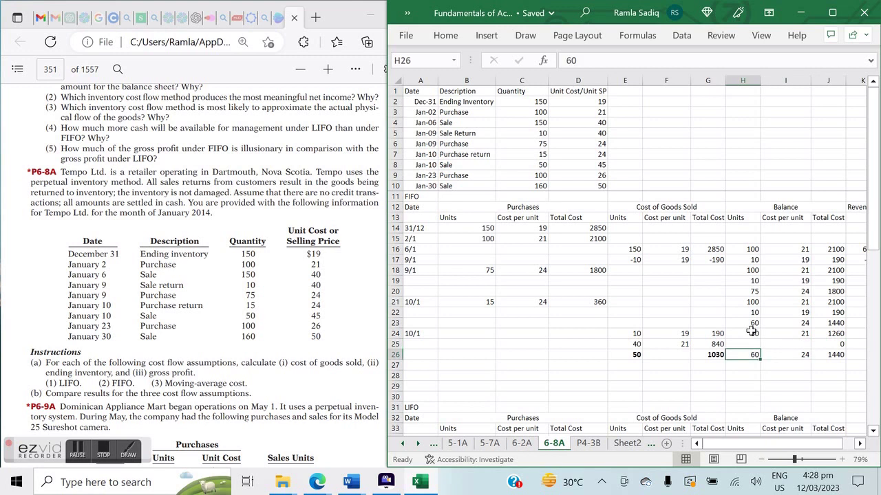
key(shift+Right)
key(shift+Right)
key(ctrl+c)
key(Up)
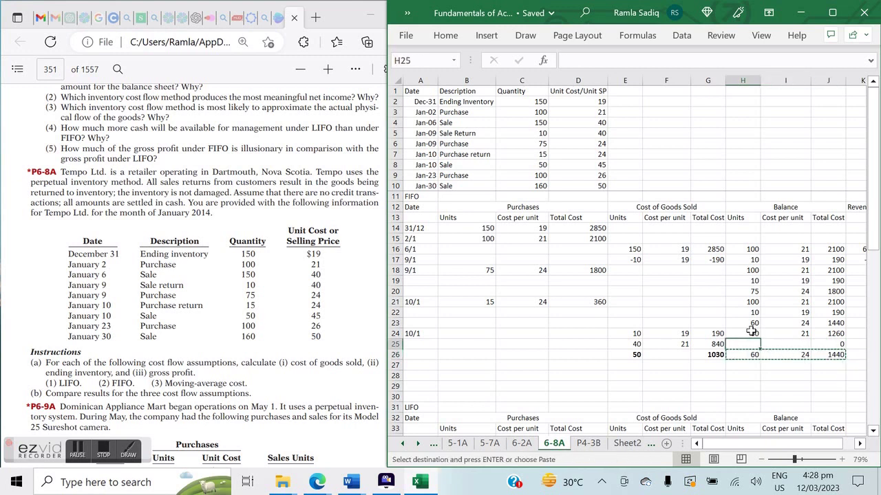
key(ctrl+v)
key(Right)
key(Down)
key(Up)
key(Up)
key(Right)
key(Left)
key(Right)
key(Right)
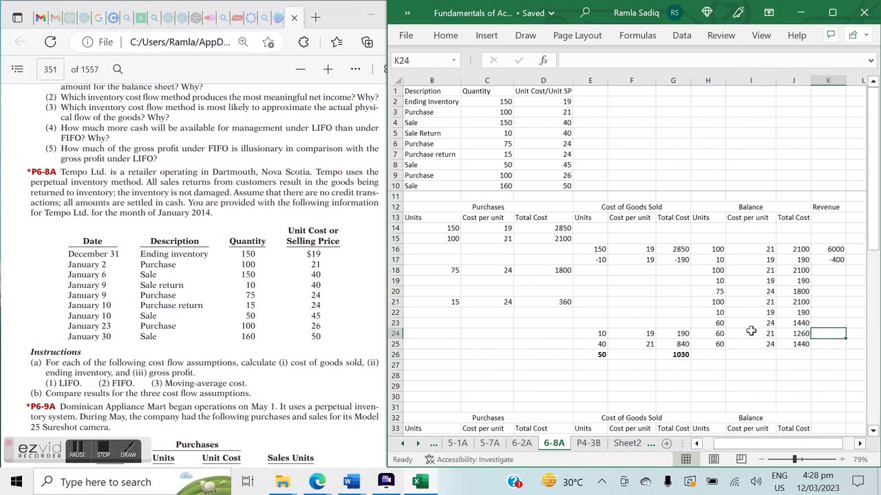
scroll(752, 333, right, 1)
Enter =50*45 in K24 to record 2250 revenue for the 10/1 sale
text(=)
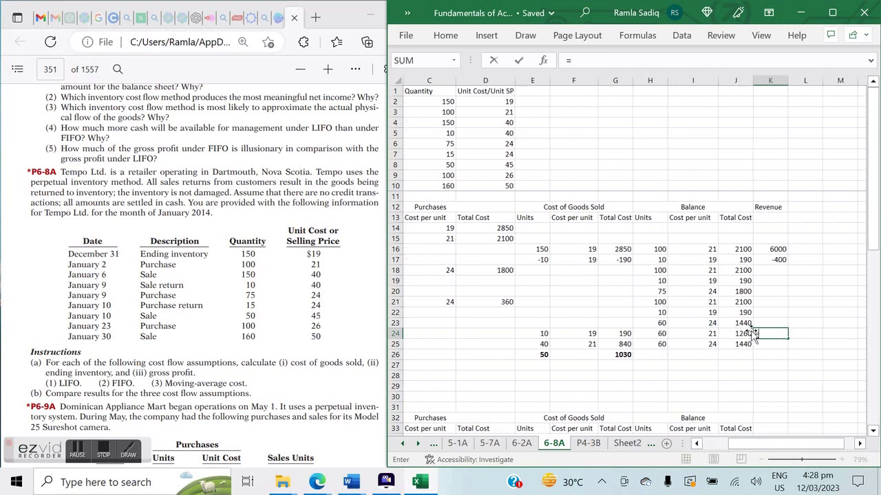
text(50*45)
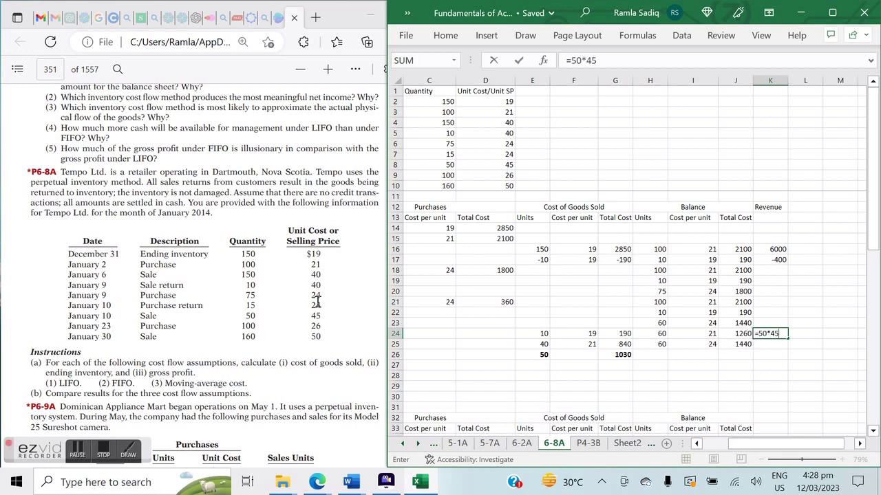
key(Return)
key(Up)
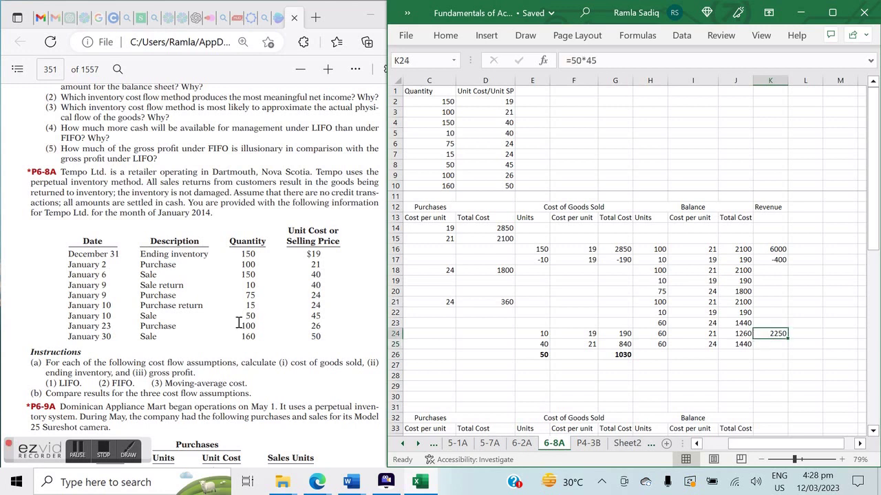
key(Up)
key(Up)
key(Up)
key(Up)
key(Up)
key(Up)
key(Up)
key(Up)
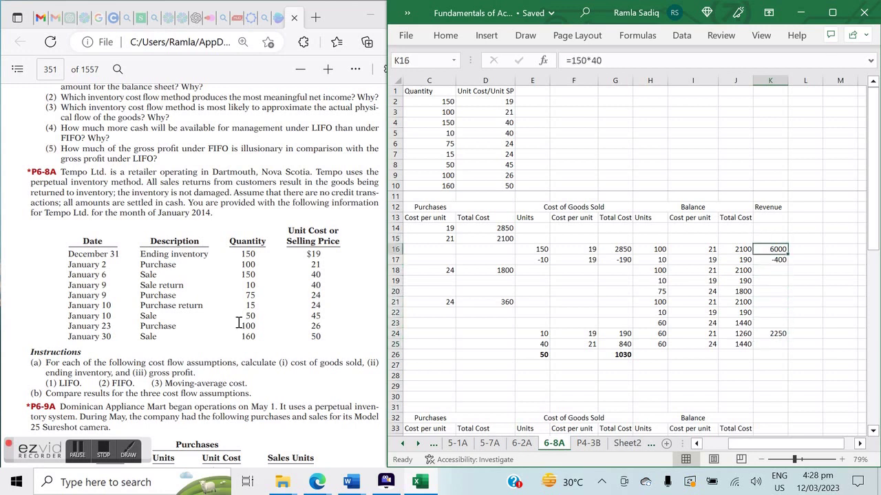
key(Down)
key(Down)
key(Down)
key(Down)
key(Down)
key(Down)
key(Down)
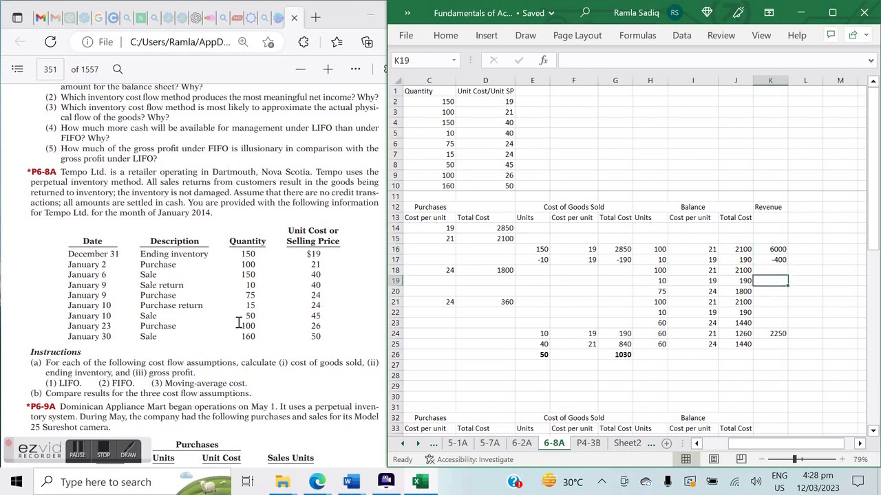
key(Down)
key(Down)
key(Down)
key(Down)
key(Left)
key(Left)
key(Left)
key(Left)
key(Left)
key(Left)
key(Left)
key(Left)
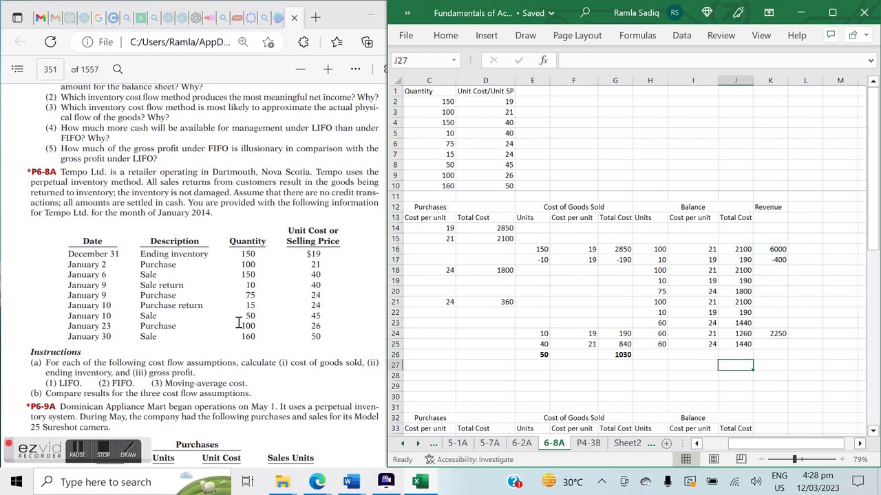
Enter the 23/1 purchase in row 27: date '23/1, 100 units, unit cost 26
key(Left)
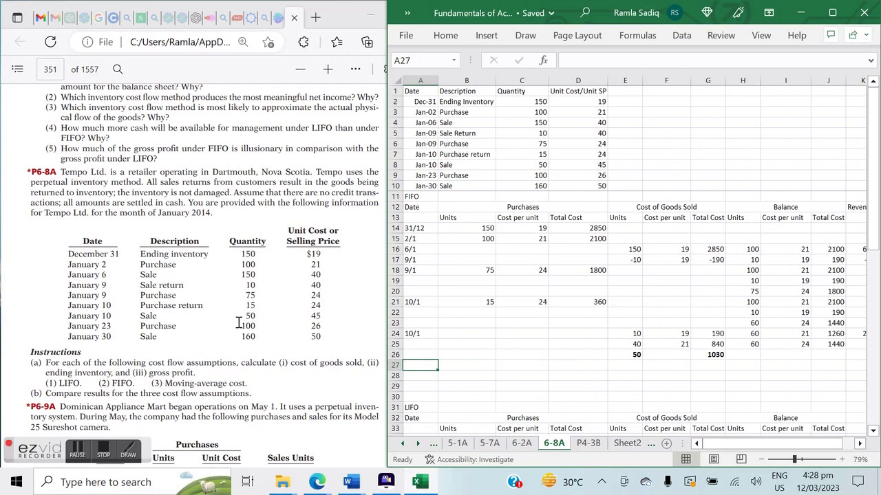
text(23)
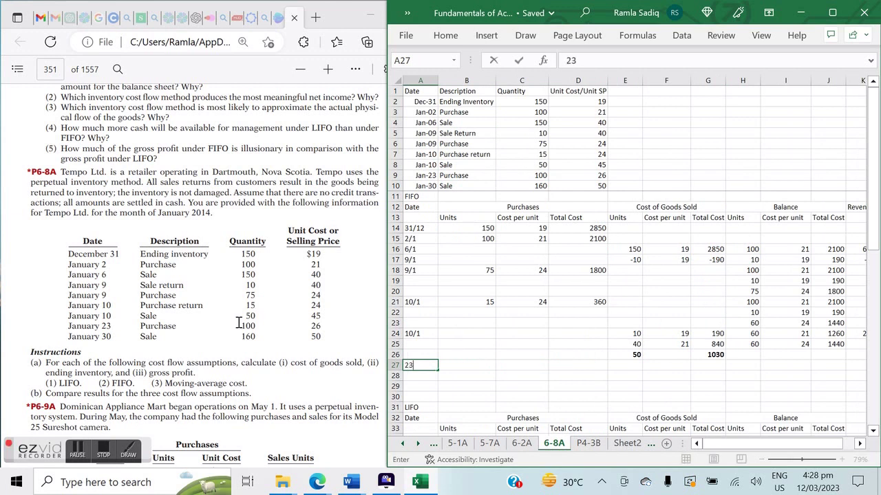
key(BackSpace)
key(BackSpace)
text('23/1)
key(Tab)
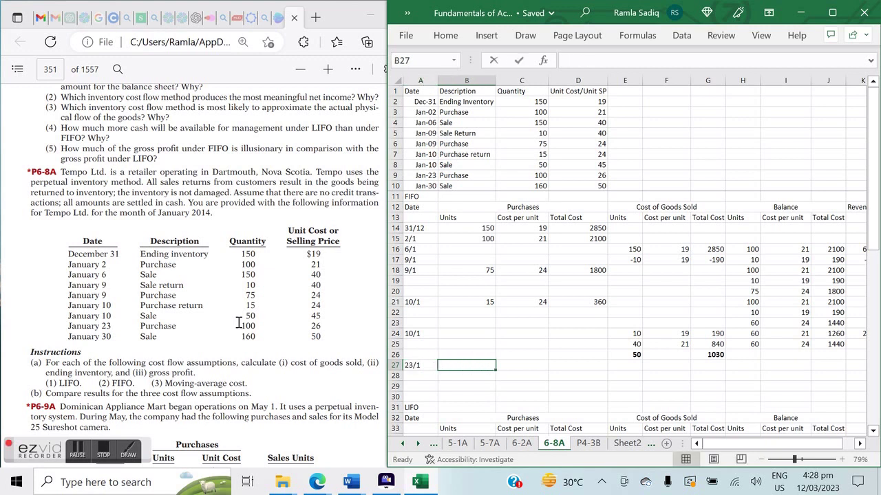
text(100)
key(Tab)
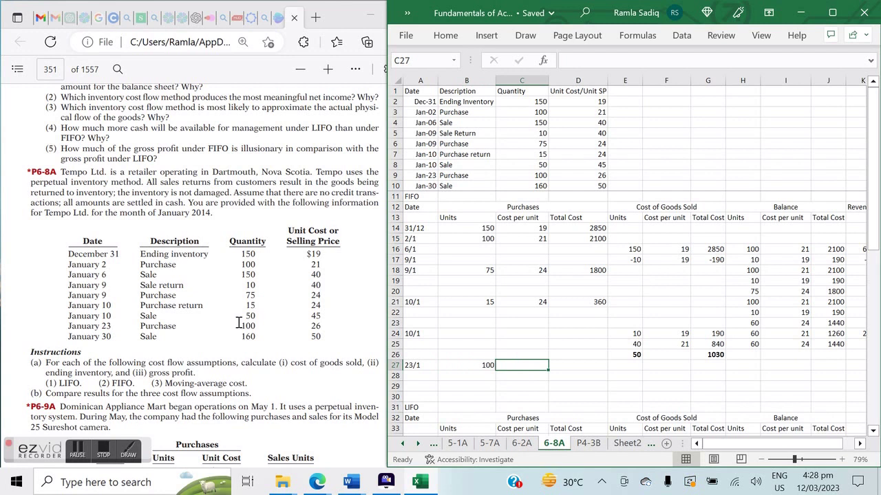
text(26)
key(Tab)
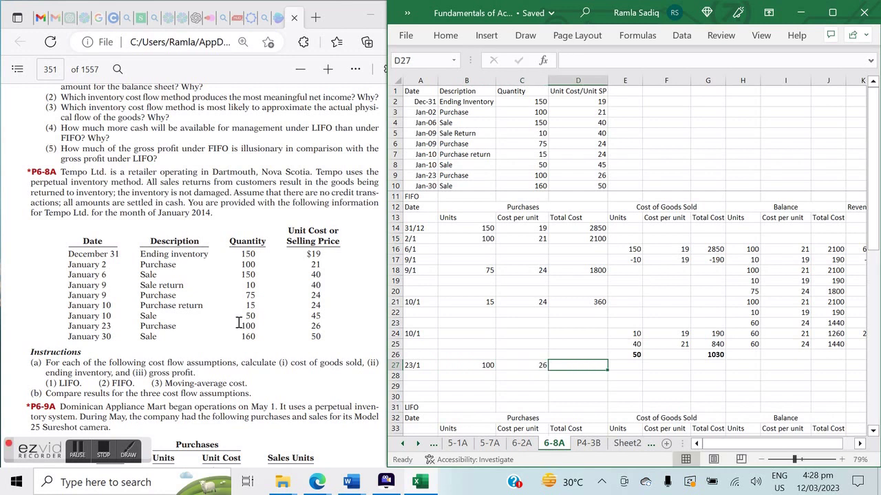
Compute the 23/1 total cost in D27 as =C27*B27, giving 2600
text(=)
key(Left)
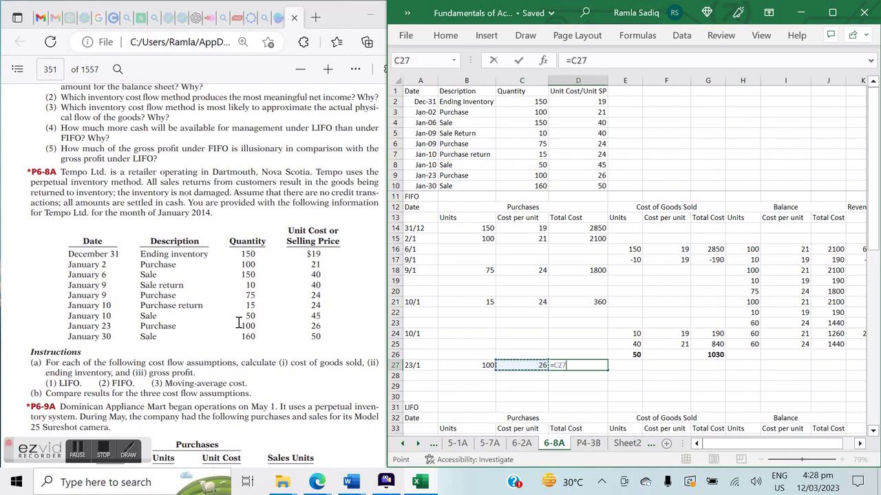
text(*)
key(Return)
key(Up)
key(Right)
key(Right)
key(Right)
key(Right)
key(Right)
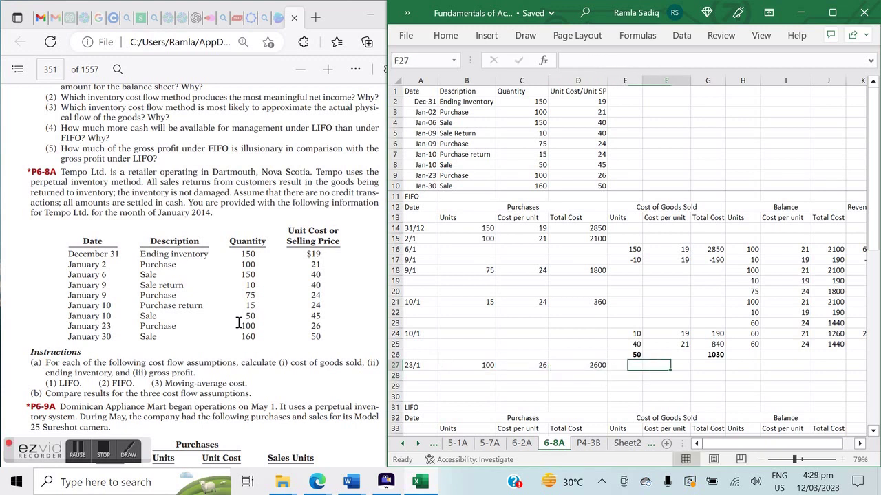
Carry the 60 at 21 and 60 at 24 layers from H24:J25 into H27:J28
key(Left)
key(Up)
key(Up)
key(Up)
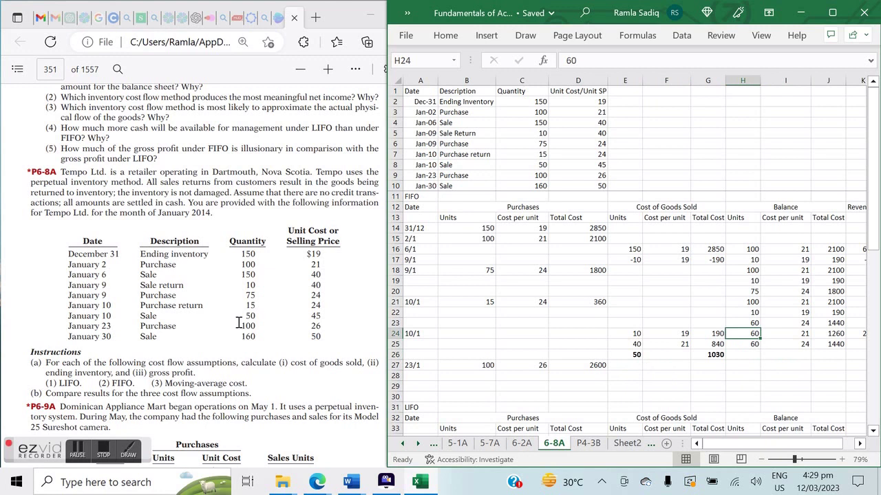
key(Right)
key(Up)
key(Down)
key(shift+Down)
key(shift+Right)
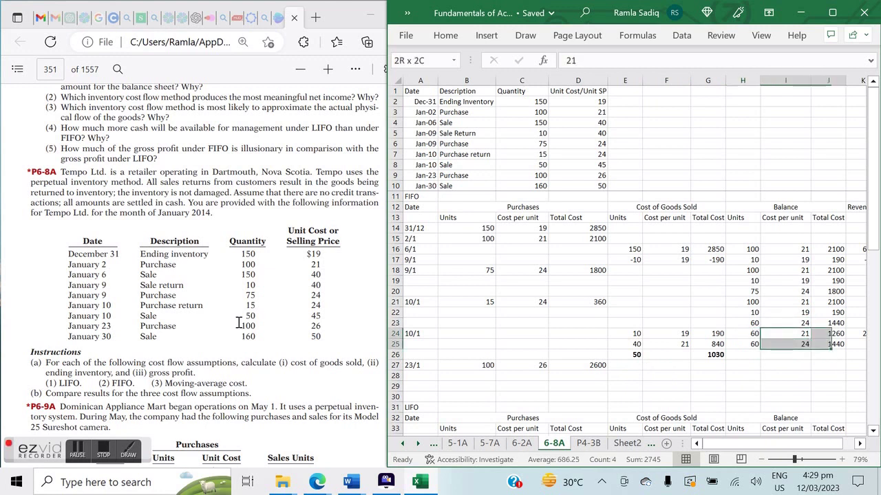
key(Left)
key(Left)
key(Right)
key(shift+Down)
key(shift+Right)
key(shift+Right)
key(ctrl+c)
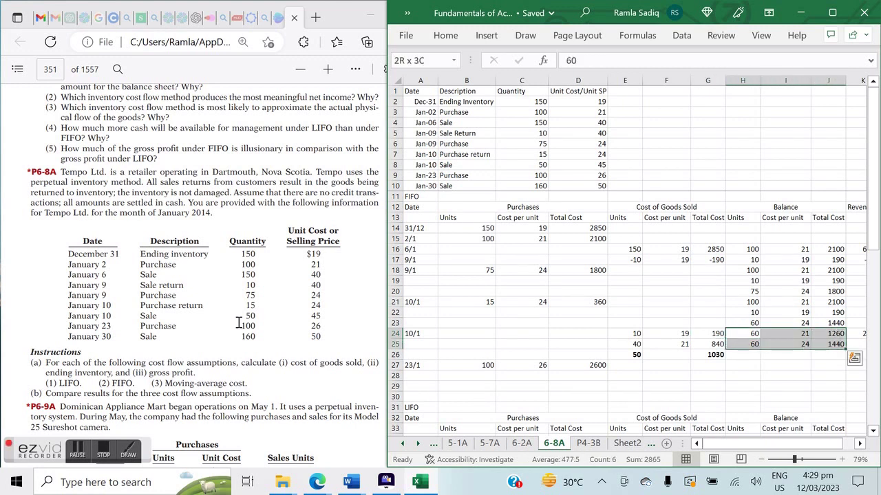
key(Down)
key(Down)
key(Down)
key(ctrl+v)
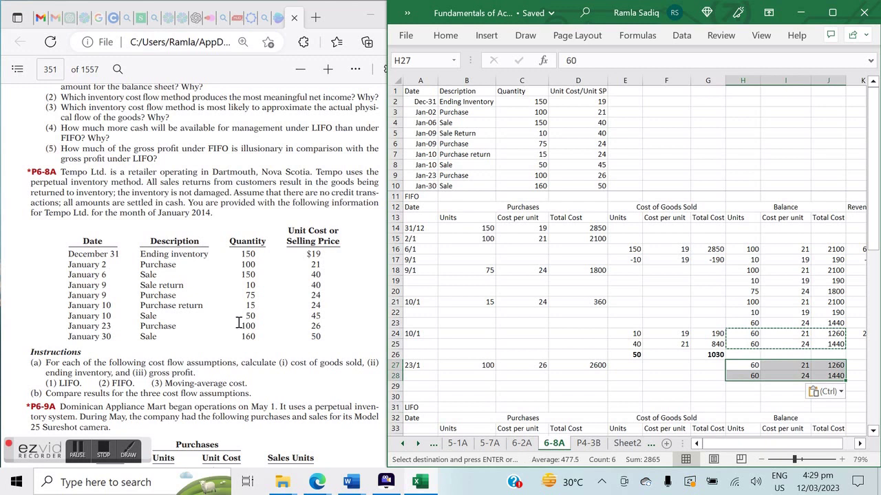
key(Down)
key(Down)
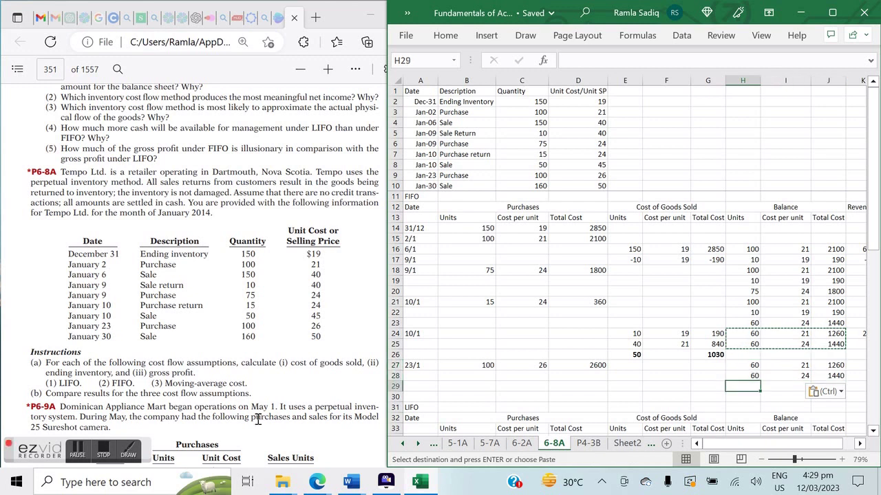
Copy the 23/1 purchase B27:D27 into H29:J29 as the 100 at 26 (2600) layer
click(473, 368)
key(shift+Right)
key(shift+Right)
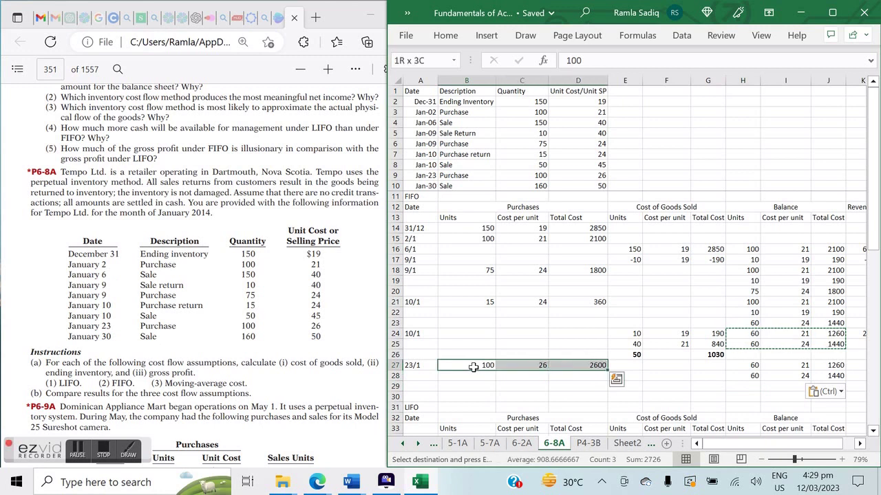
key(ctrl+c)
click(756, 387)
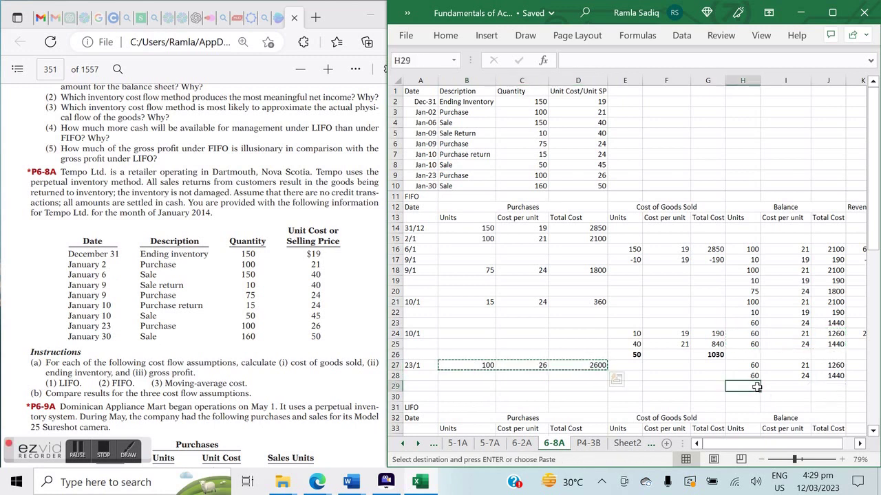
key(ctrl+v)
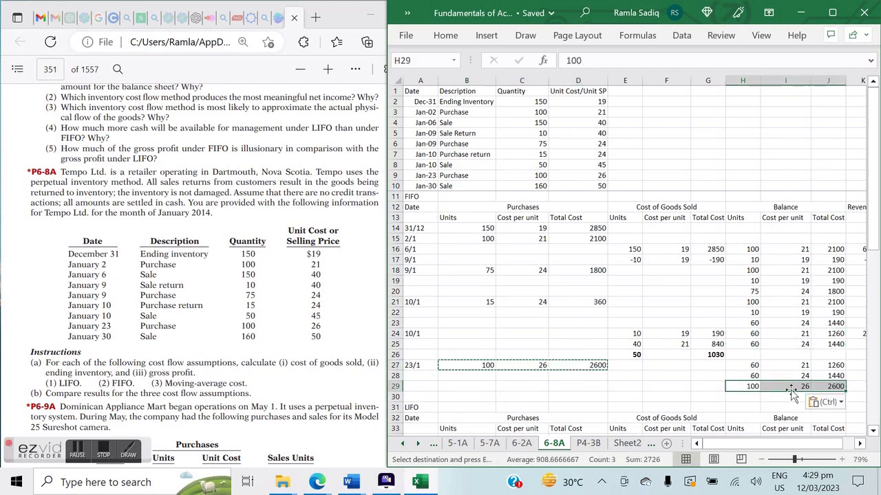
Select row 30 below the 23/1 balance
click(754, 397)
drag(727, 449, 761, 452)
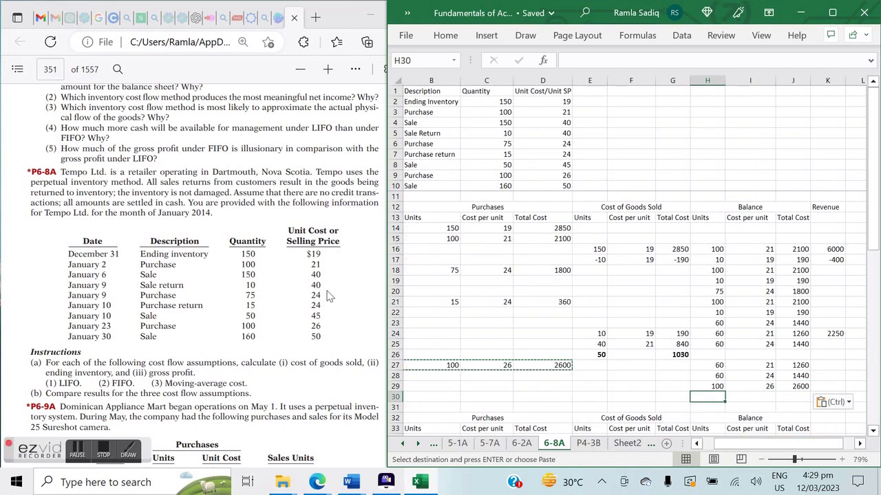
drag(757, 444, 728, 443)
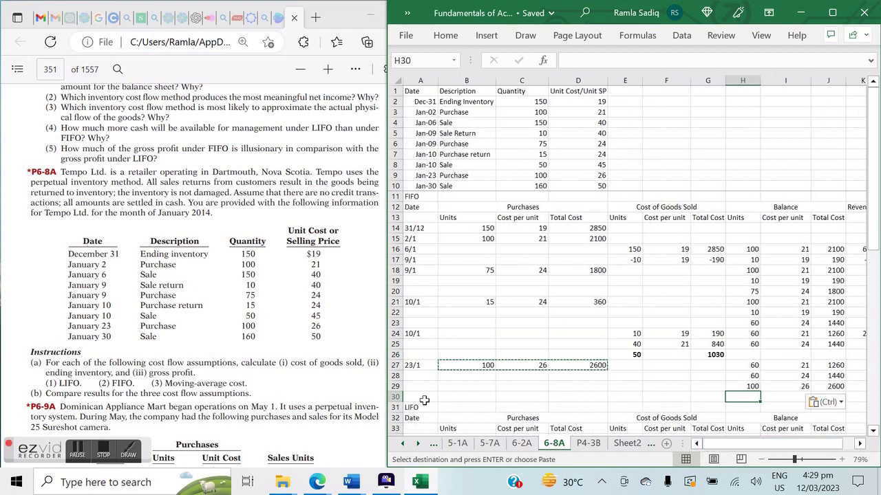
click(424, 400)
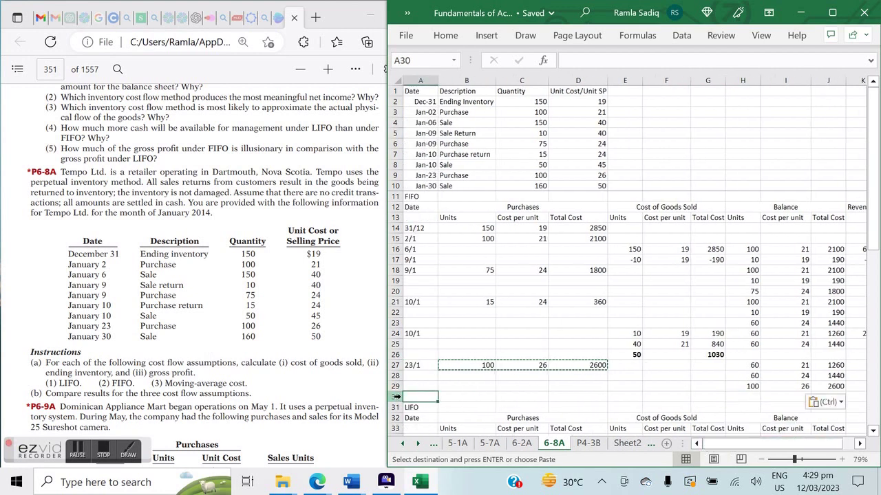
click(396, 397)
drag(398, 397, 394, 379)
Insert blank rows above the LIFO section and enter the 30/1 date in A30
right_click(394, 378)
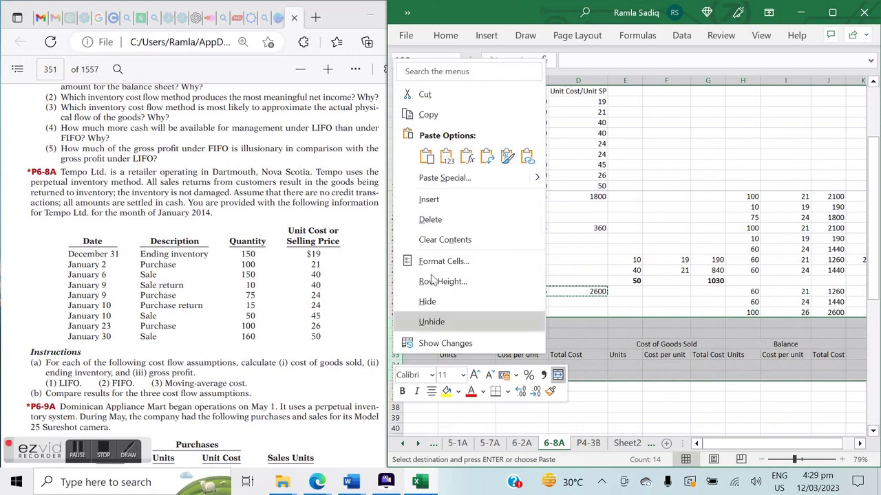
click(433, 191)
click(428, 332)
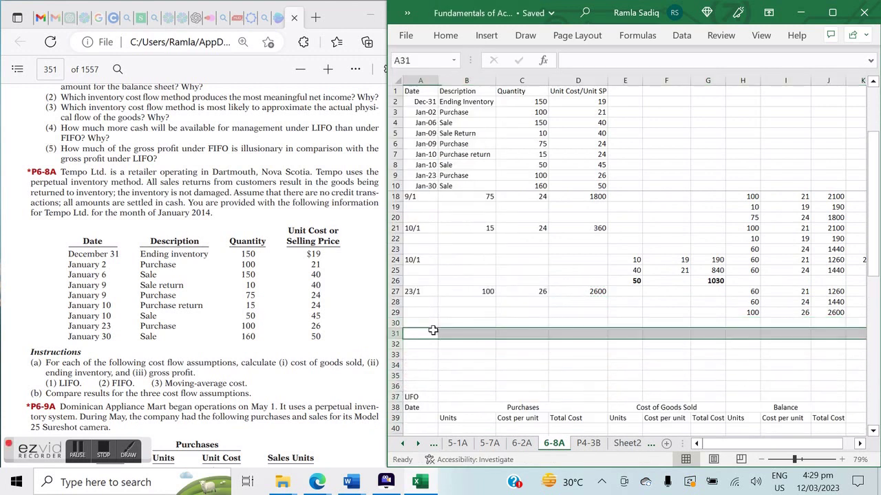
click(428, 322)
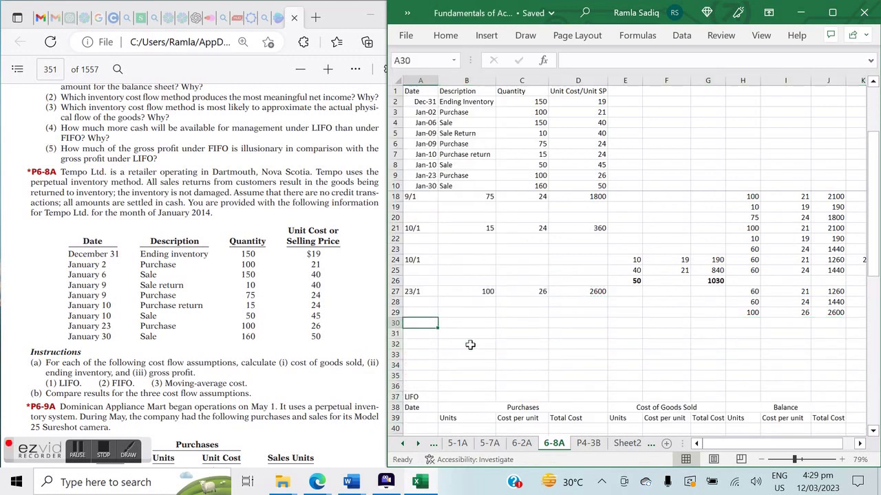
text('30)
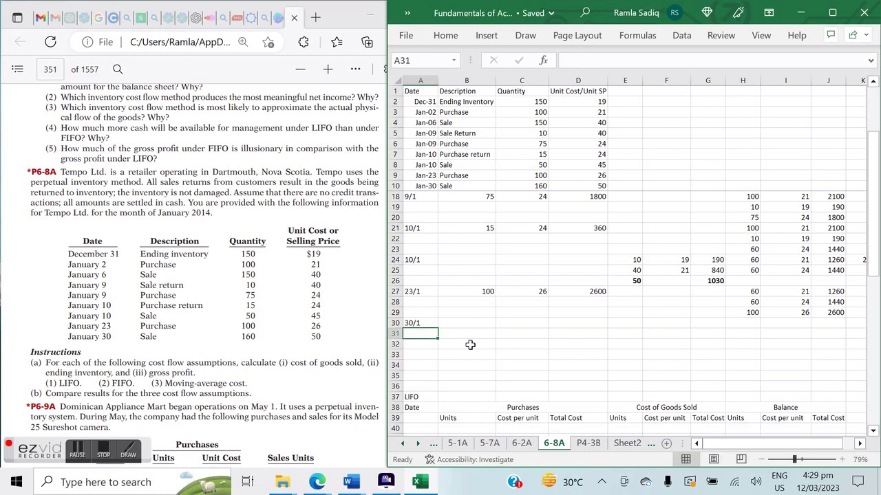
key(Right)
key(Right)
key(Right)
key(Right)
key(Right)
key(Left)
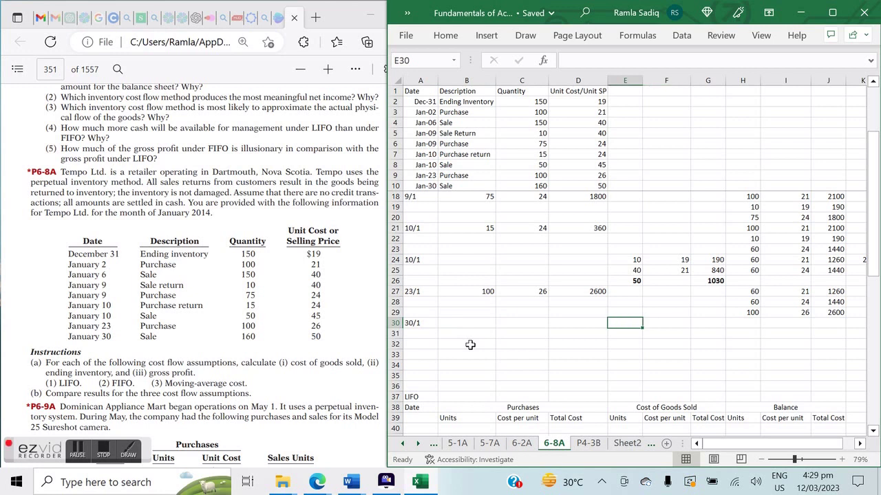
Enter the sale layers 60 at 21, 60 at 24 and 40 at 26 in E30:F32
text(160)
key(BackSpace)
key(BackSpace)
key(BackSpace)
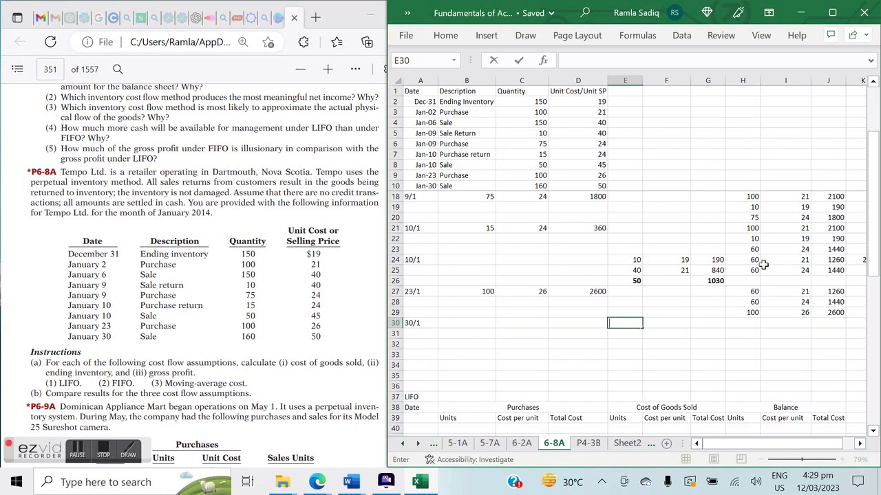
text(60)
key(Tab)
text(21)
key(Return)
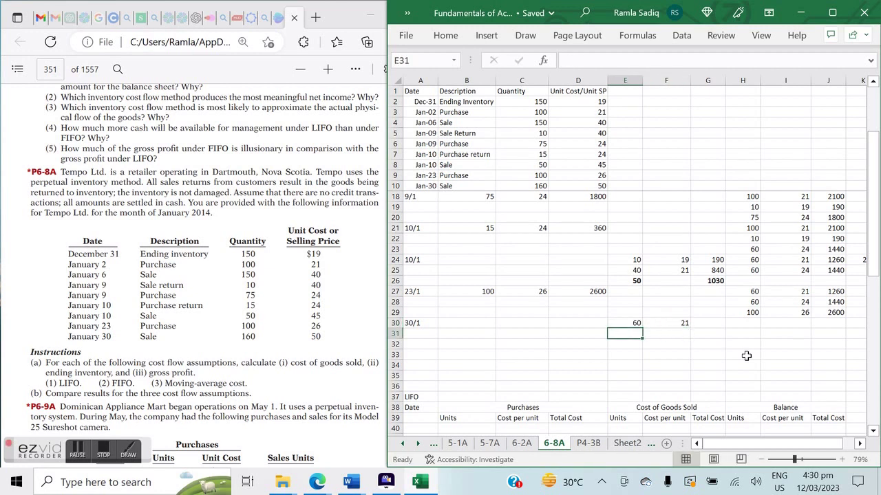
text(60)
key(Tab)
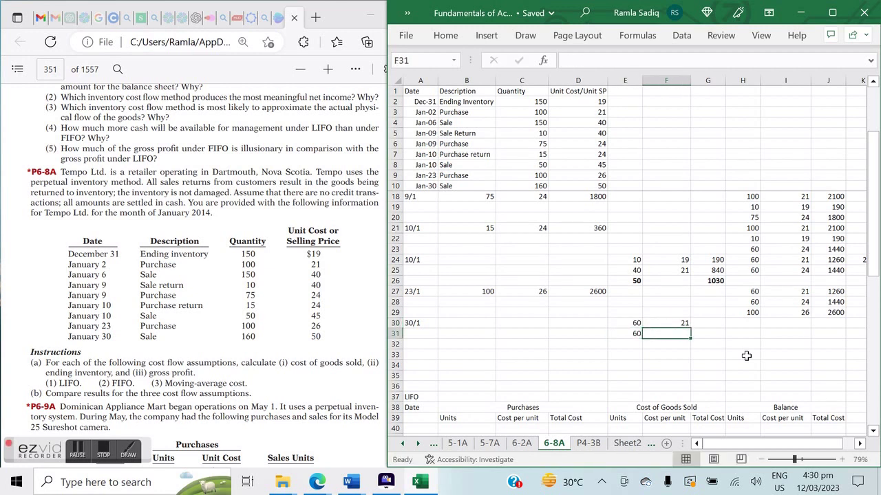
text(2)
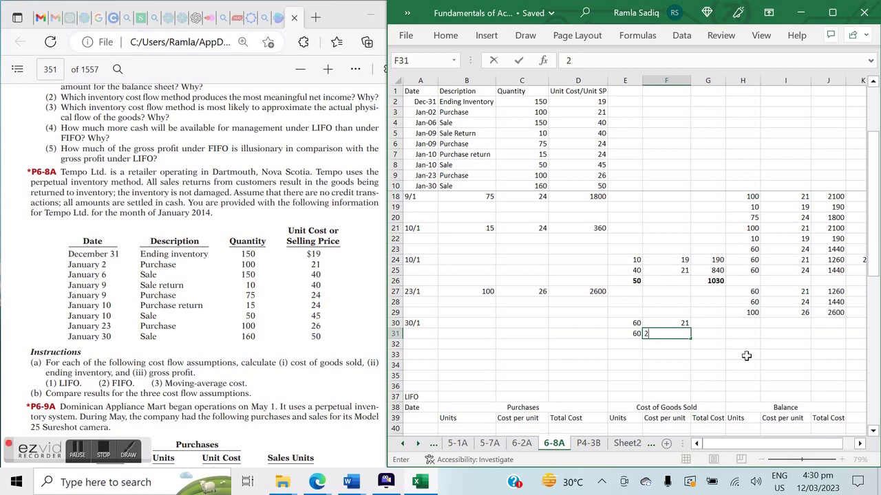
text(4)
key(Return)
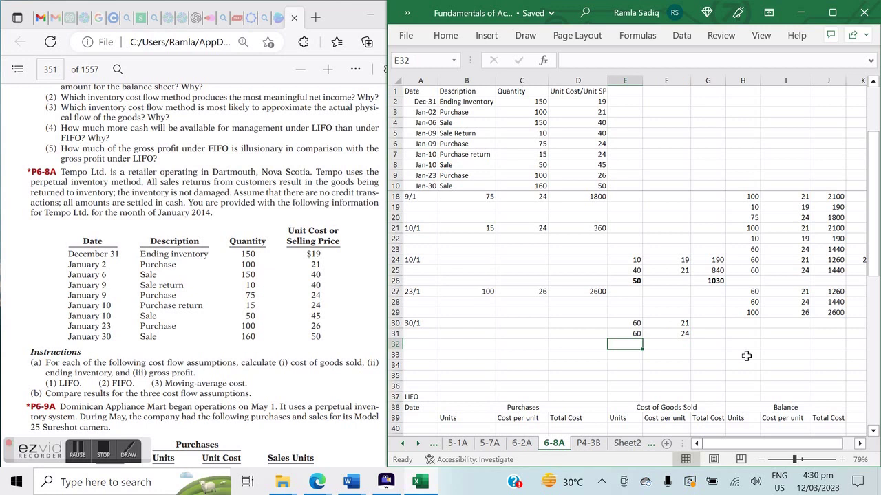
text(40)
key(Tab)
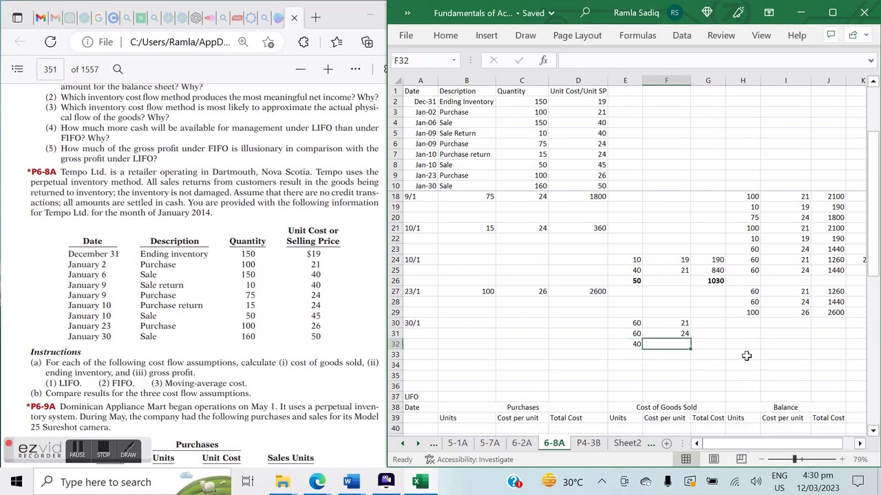
text(26)
key(Up)
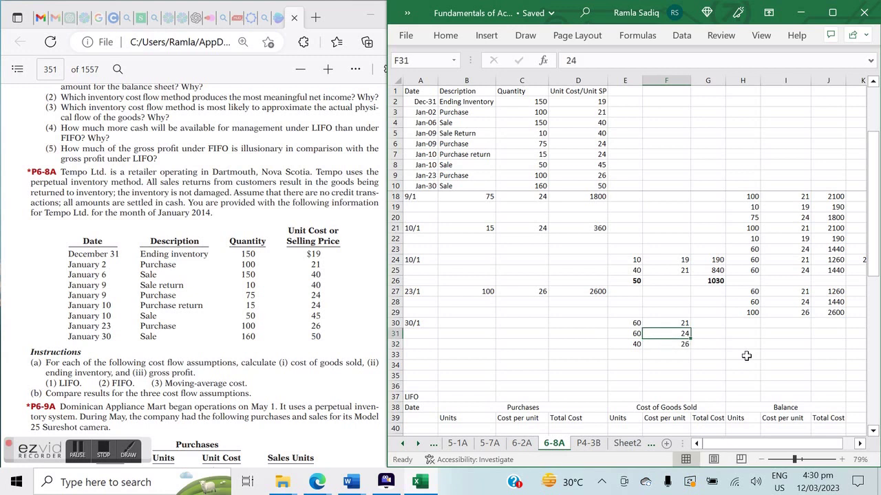
Calculate each layer's cost with =F30*E30 in G30, filled down to G32
key(Up)
key(Right)
text(=)
key(Left)
text(*)
key(Left)
key(Left)
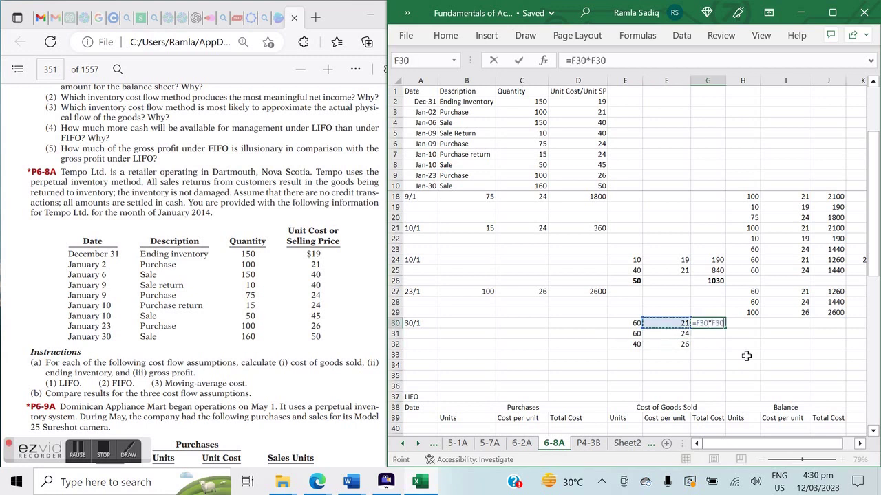
key(Return)
key(Up)
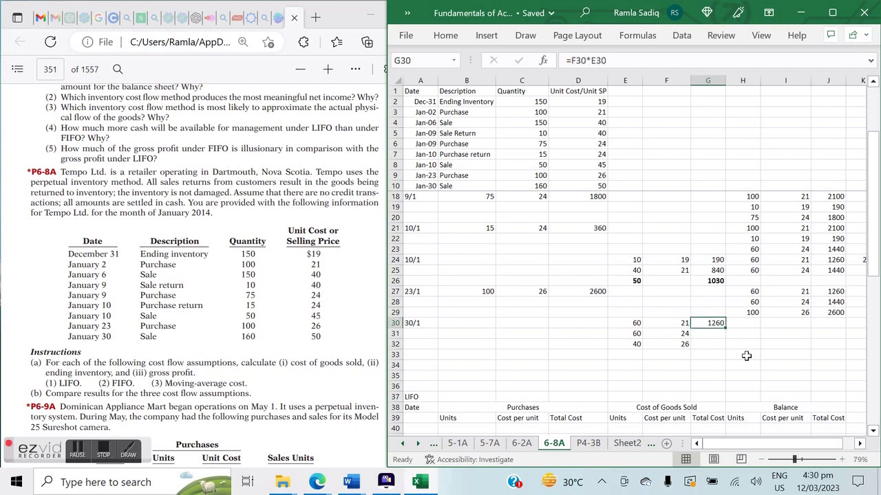
drag(725, 328, 723, 351)
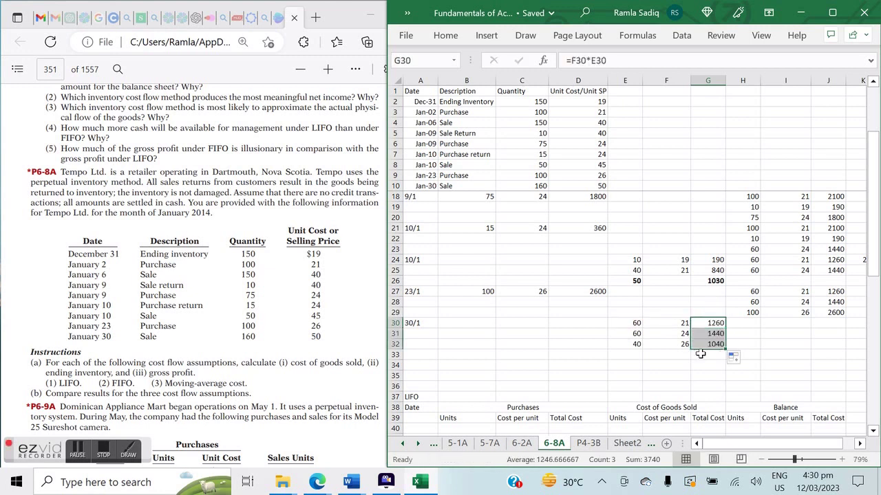
click(678, 354)
Total the units in E33 with =SUM(E30:E32), giving 160, and make it bold
click(634, 354)
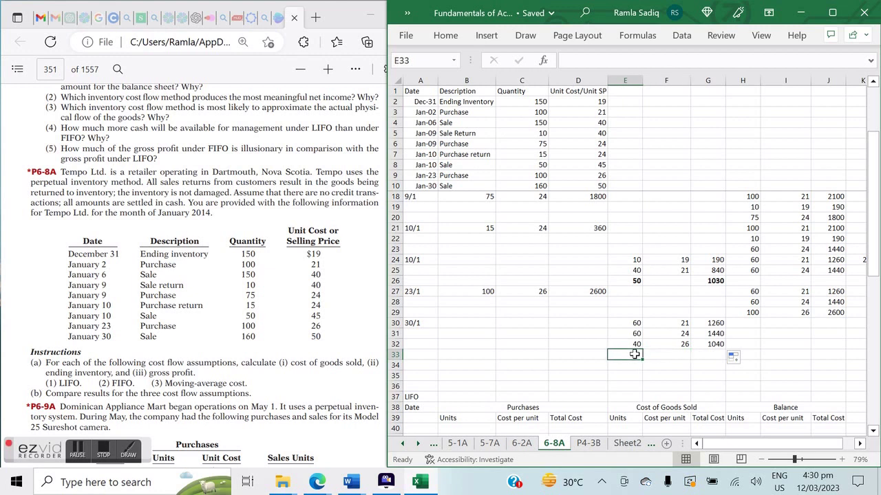
text(=SUM()
key(Up)
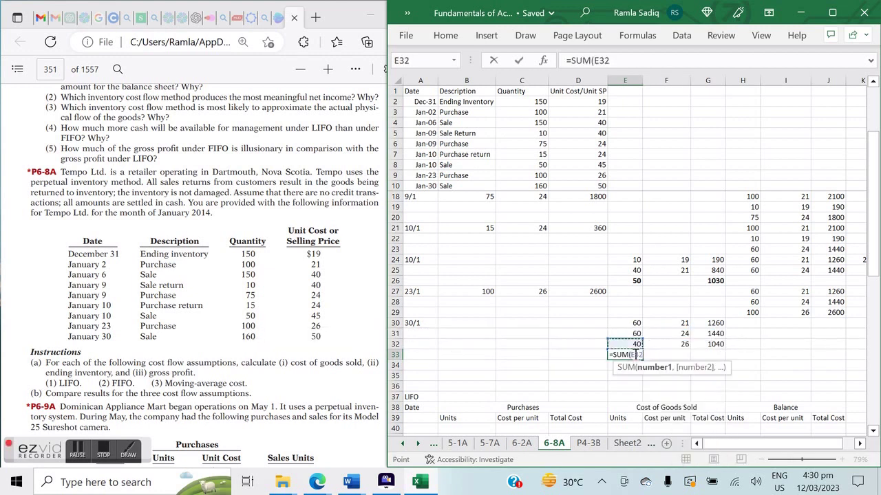
key(shift+Up)
key(shift+Up)
key(Return)
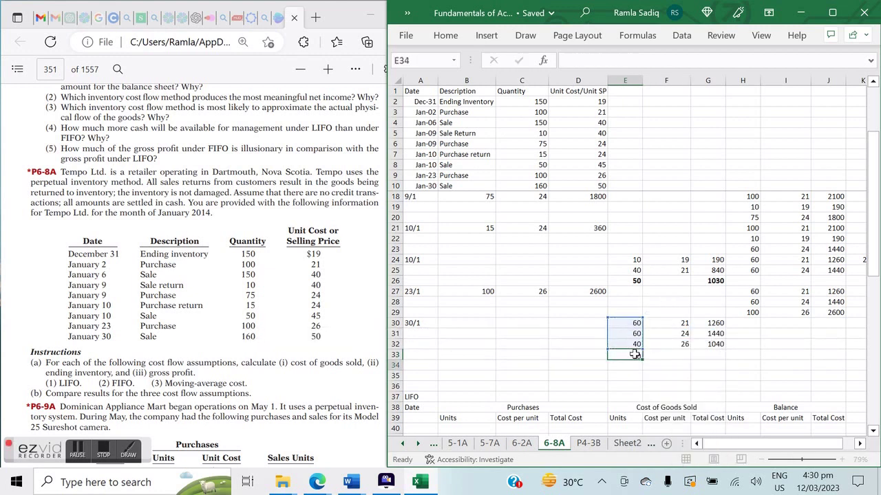
key(Up)
key(Right)
key(Left)
key(ctrl+b)
Total the cost of goods sold in G33 with =SUM(G30:G32), giving 3740
click(702, 357)
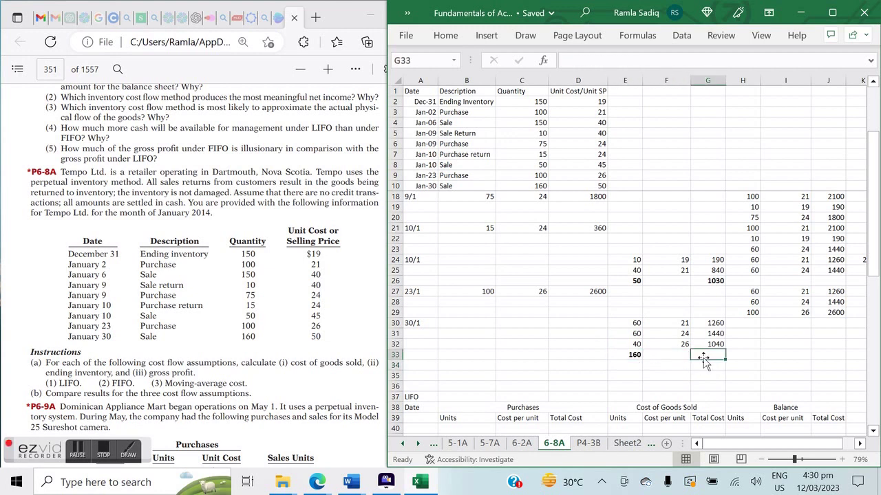
text(=SUM()
key(Up)
key(shift+Up)
key(shift+Up)
key(Return)
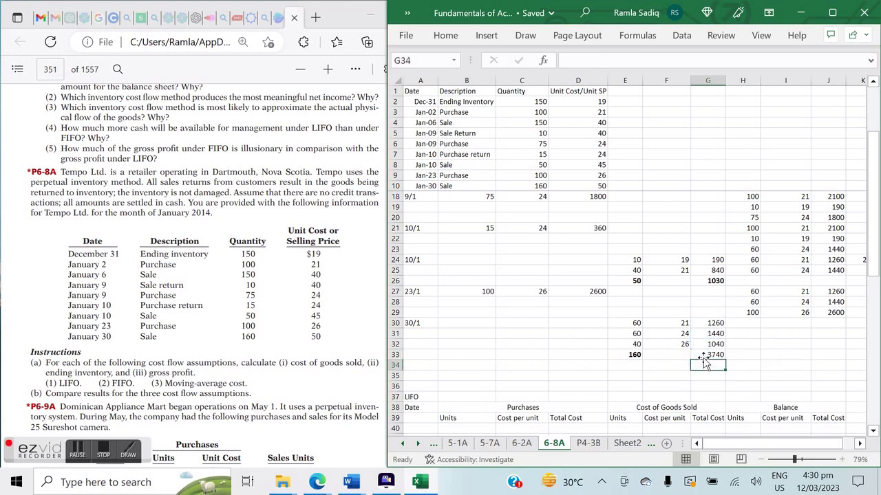
click(717, 355)
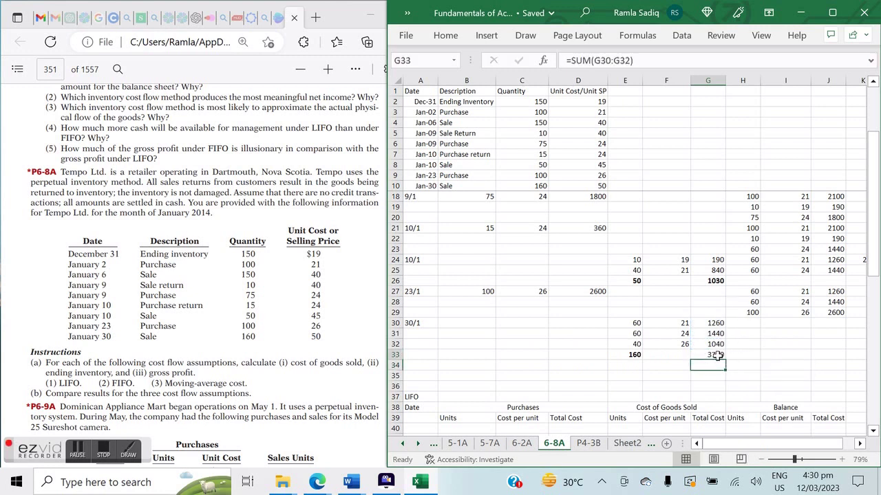
key(Right)
key(Right)
Copy the 23/1 balance row (100 units at 26, 2600) into row 30
key(Up)
key(Up)
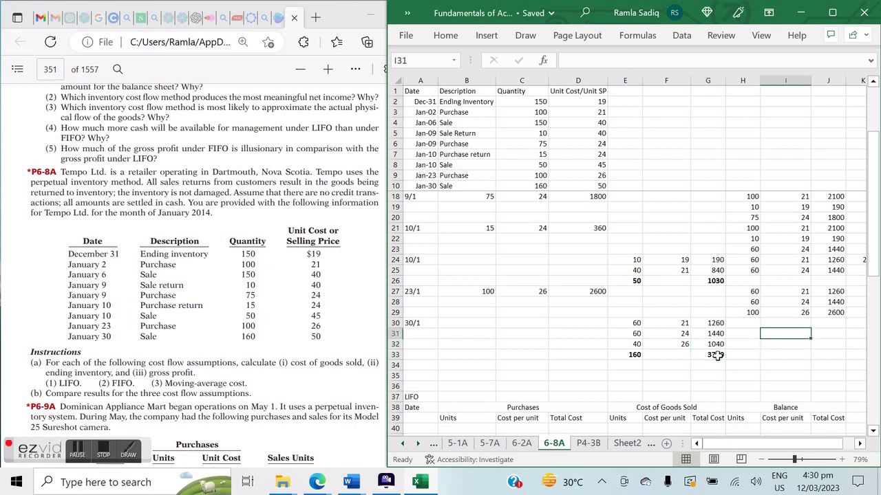
key(Up)
key(Up)
key(Up)
key(Up)
key(Left)
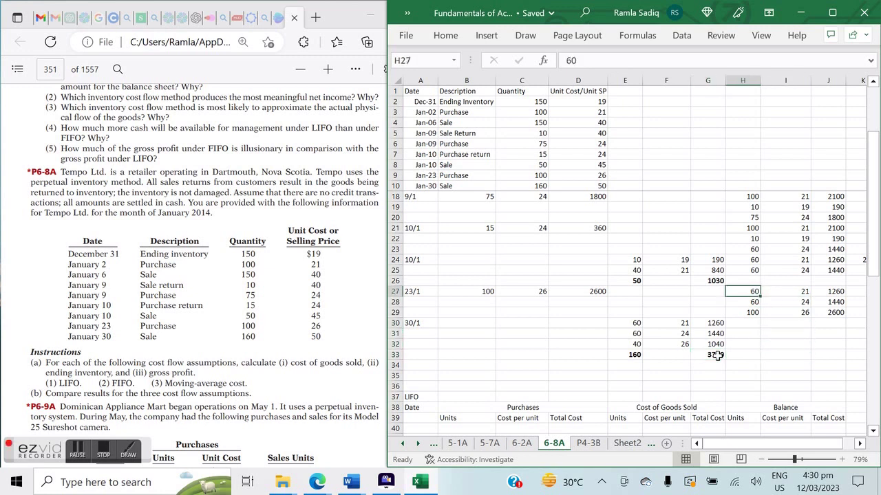
key(Right)
key(Right)
key(Down)
key(Left)
key(Left)
key(Right)
key(Right)
key(Down)
key(Left)
key(Left)
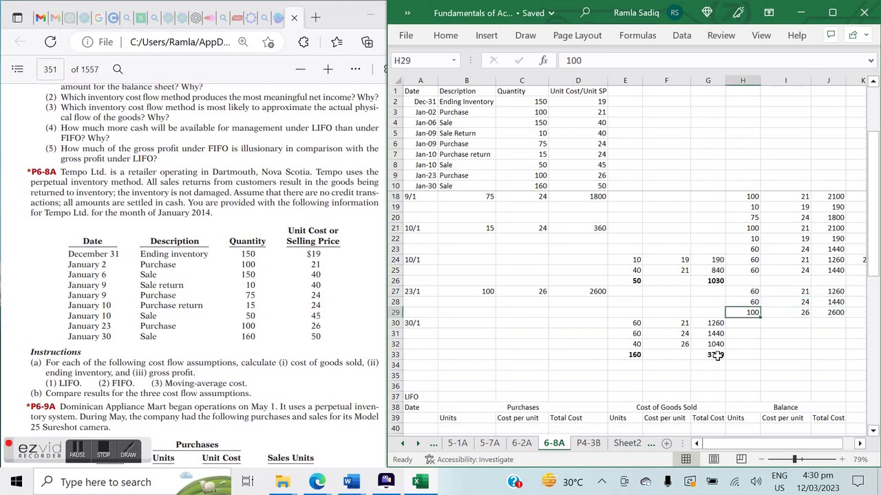
key(shift+Right)
key(shift+Right)
key(ctrl+c)
key(Down)
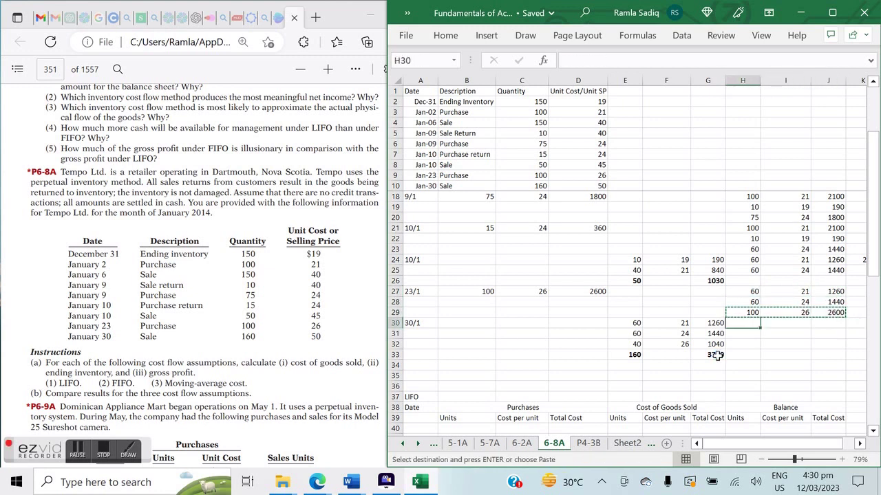
key(ctrl+v)
key(Left)
key(Right)
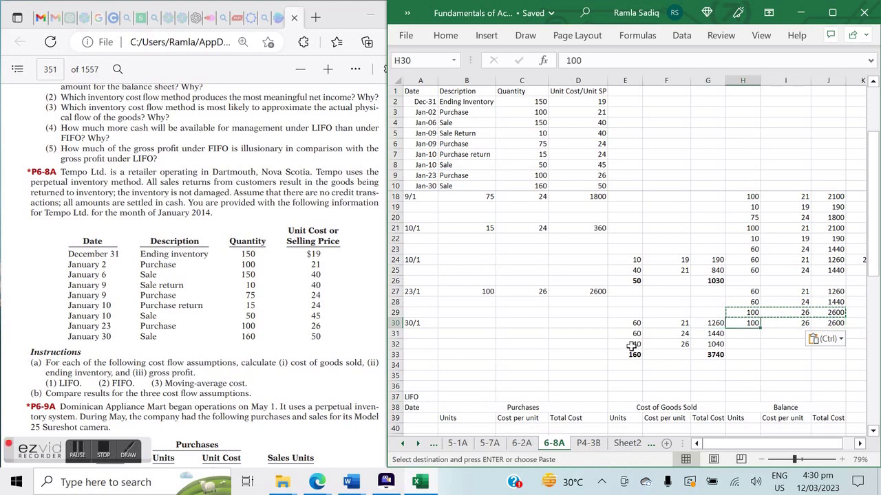
Change the 30/1 balance units in H30 to 60 so the total recalculates to 1560
text(60)
key(Return)
click(748, 322)
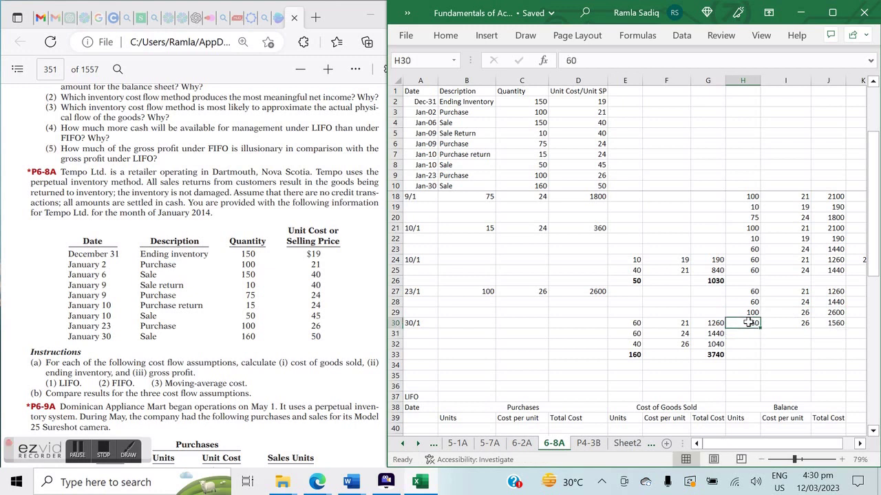
key(Right)
key(Right)
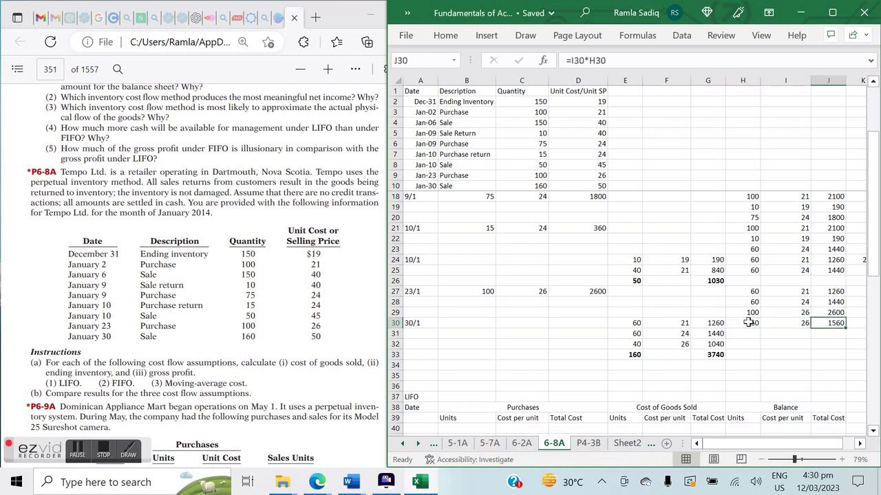
key(Right)
scroll(748, 323, right, 1)
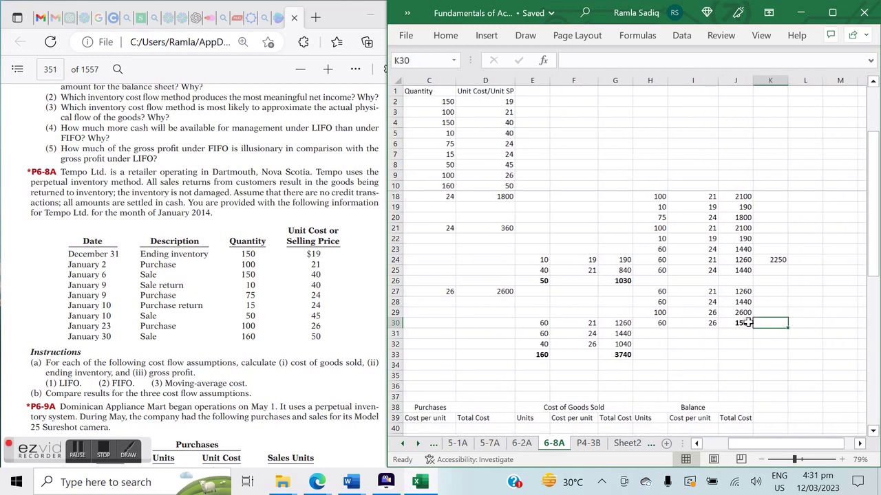
Enter =160*50 in K30 so the 30/1 sale shows 8000 revenue
text(=160*)
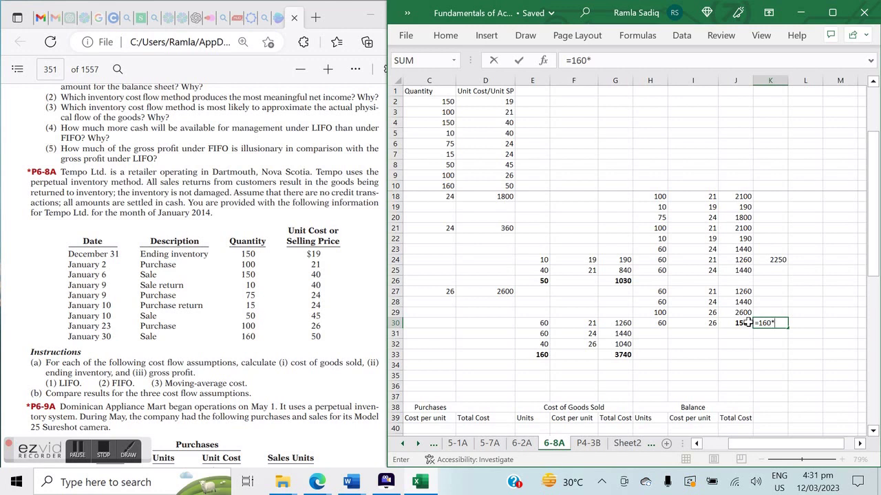
key(Return)
key(Up)
key(Down)
key(Down)
key(Down)
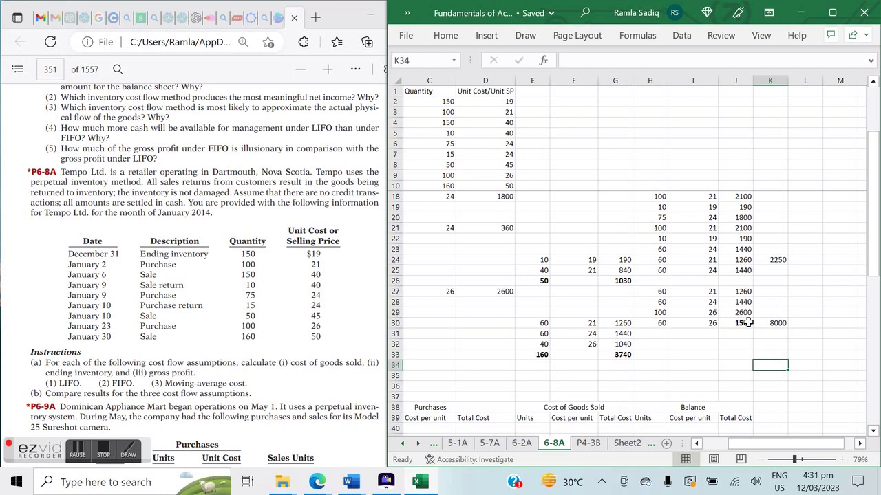
key(Left)
key(Left)
key(Left)
key(Left)
key(Left)
key(Left)
key(Left)
key(Left)
key(Left)
key(Left)
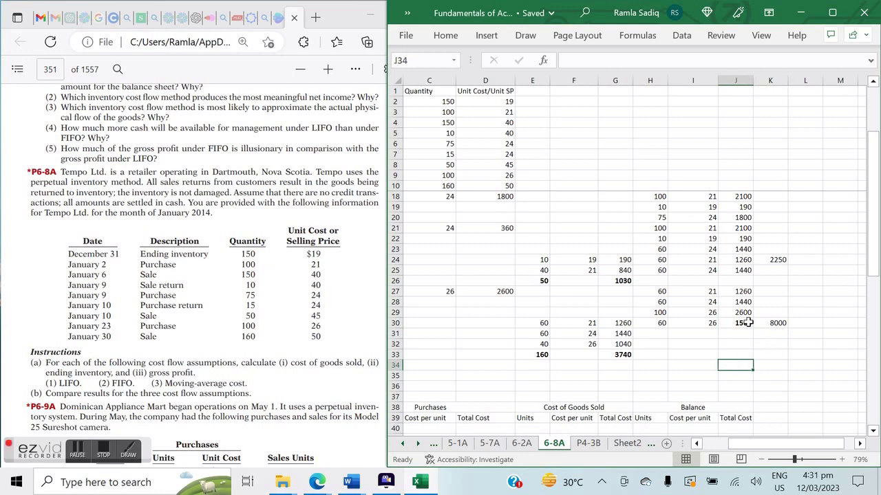
key(Up)
key(Up)
key(Up)
key(Up)
key(Up)
key(Up)
key(Up)
key(Up)
key(Up)
key(Up)
key(Up)
key(Up)
key(Up)
key(Up)
key(Up)
key(Up)
key(Up)
key(Up)
key(Up)
key(Up)
key(Up)
key(Down)
key(Down)
key(Down)
key(Down)
key(Down)
key(Down)
key(Down)
key(Down)
key(Down)
key(Down)
key(Down)
key(Down)
key(Down)
key(Down)
key(Down)
key(Down)
key(Down)
key(Down)
key(Down)
key(Down)
key(Down)
key(Down)
key(Down)
key(Down)
key(Down)
key(Down)
key(Down)
key(Right)
key(Right)
key(Up)
key(Right)
key(Right)
key(Up)
key(Up)
key(Up)
key(Down)
key(Left)
key(Left)
key(Left)
key(Right)
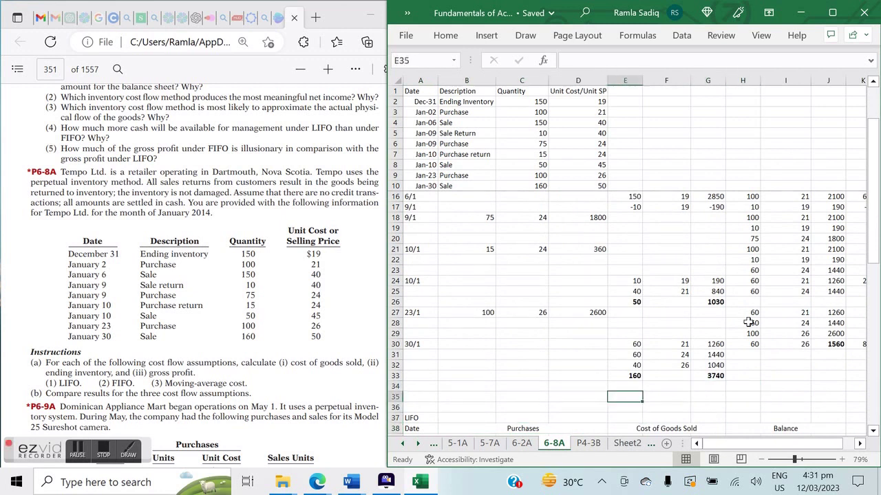
Label cell E35 'Cost of Goods Sold'
text(Cost of Goods)
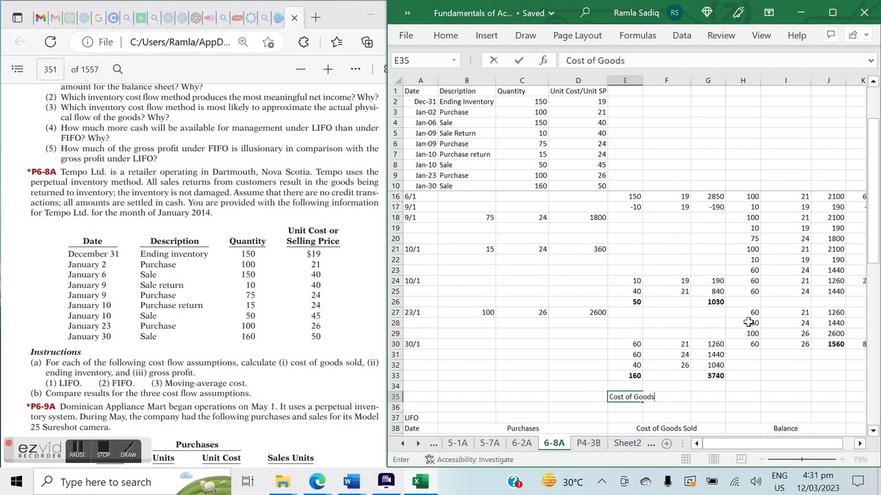
text( Sold)
key(Right)
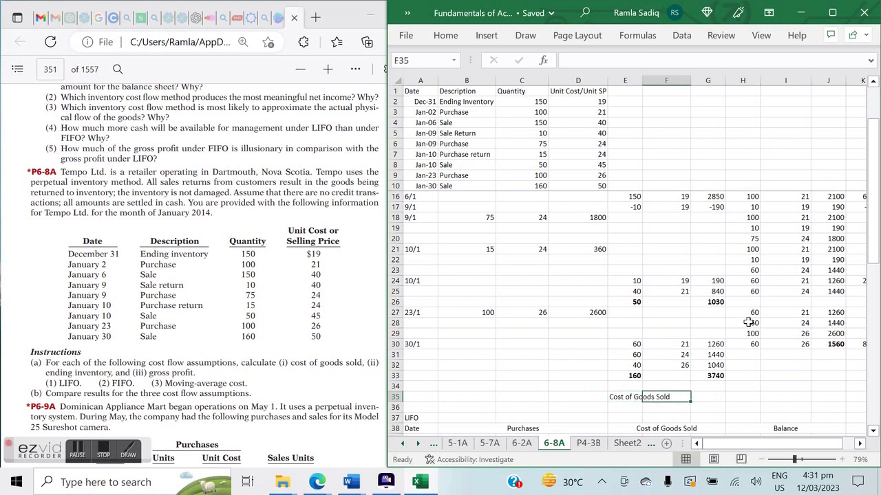
key(Right)
Total the cost of goods sold in G35 with =SUM(G33,G26,G17,G16), giving 7430
text(=SUM)
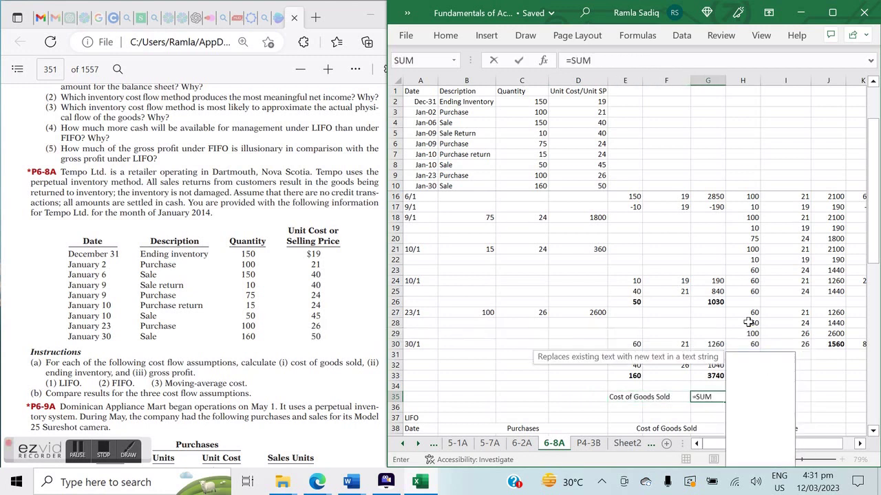
text(()
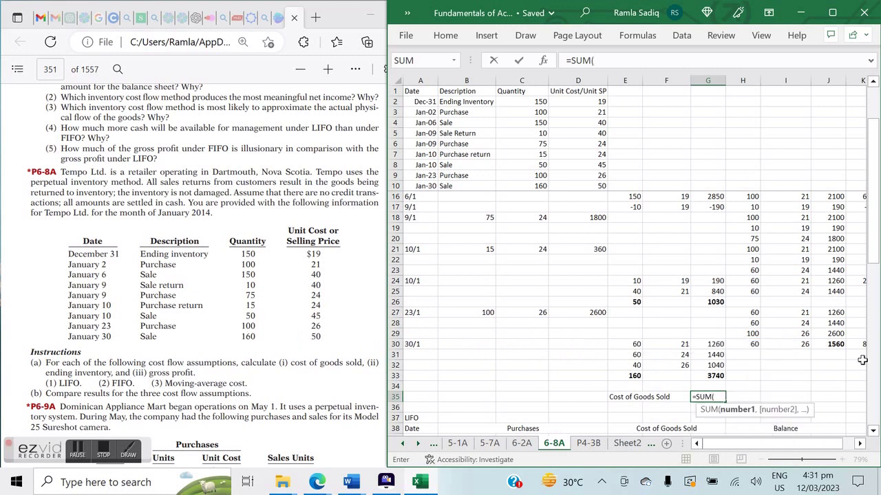
click(709, 374)
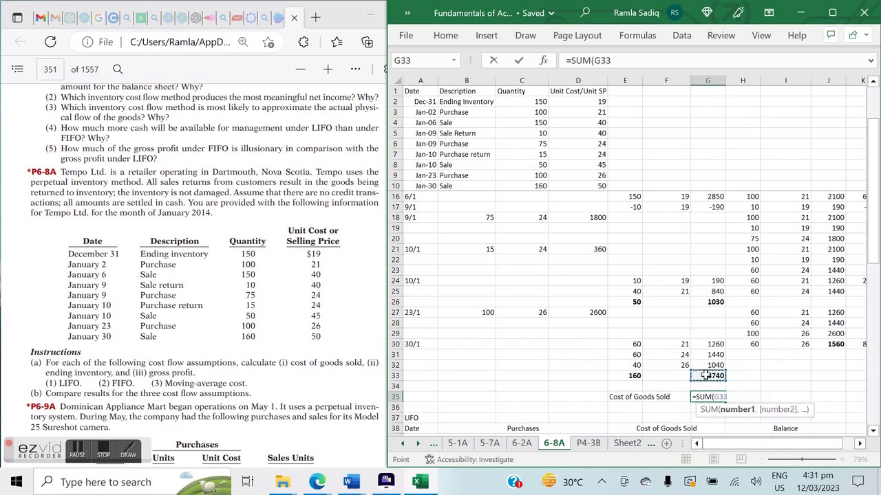
text(,)
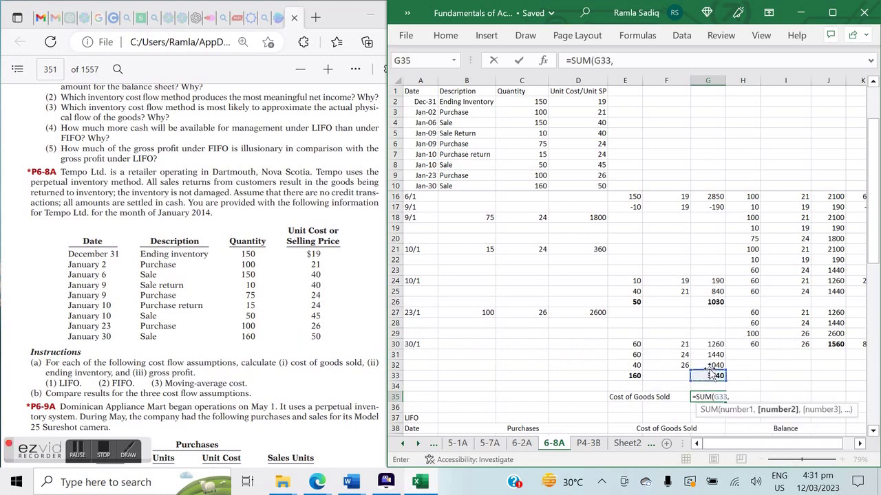
click(716, 302)
text(,)
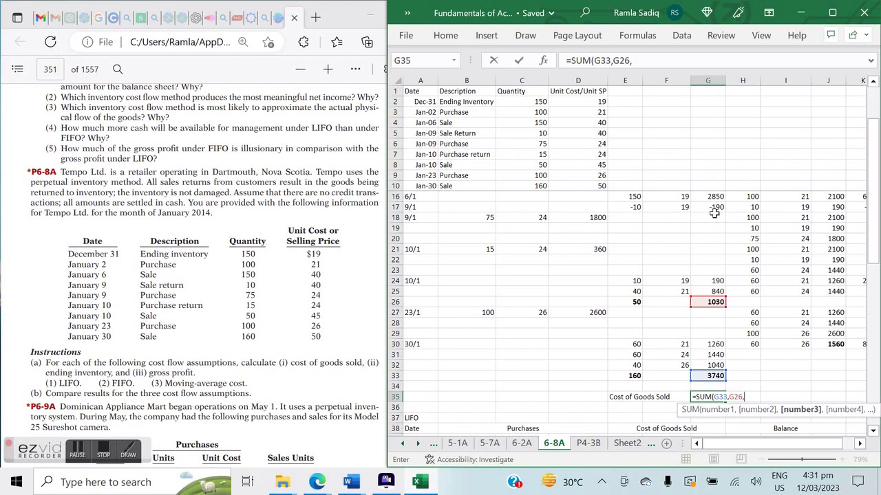
drag(876, 207, 878, 184)
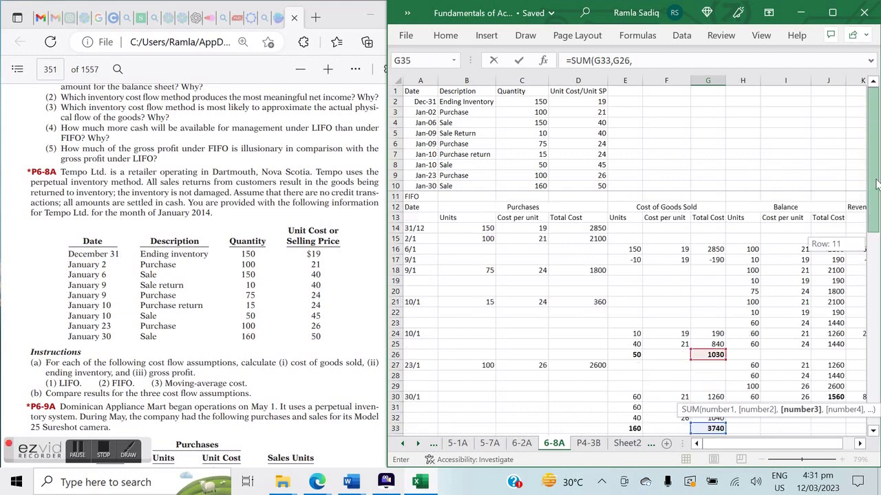
click(715, 260)
text(,)
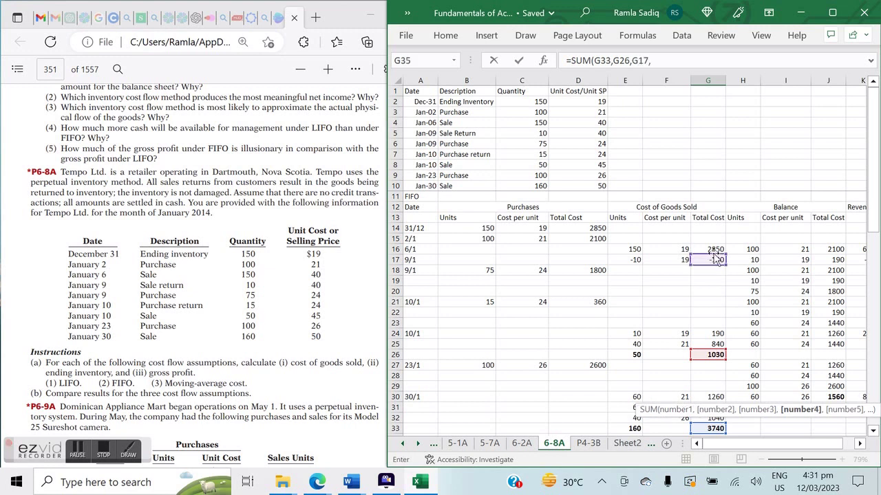
click(714, 250)
key(Return)
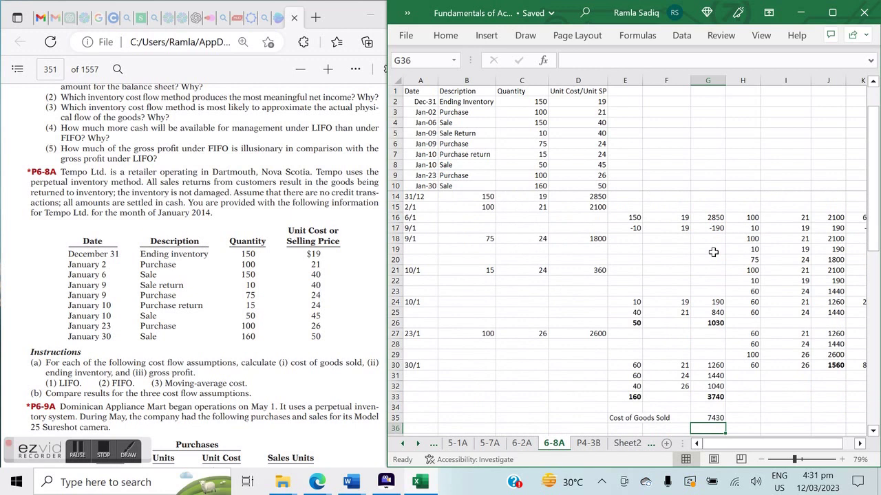
key(Up)
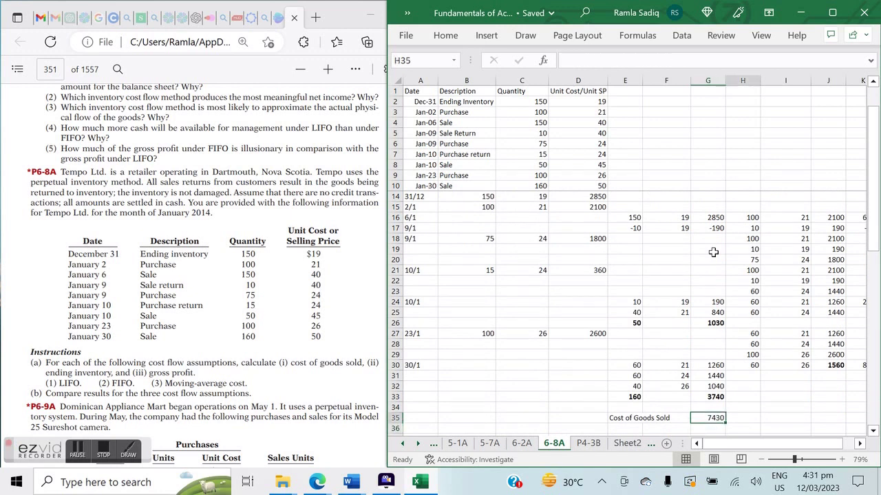
key(Right)
key(Right)
key(Right)
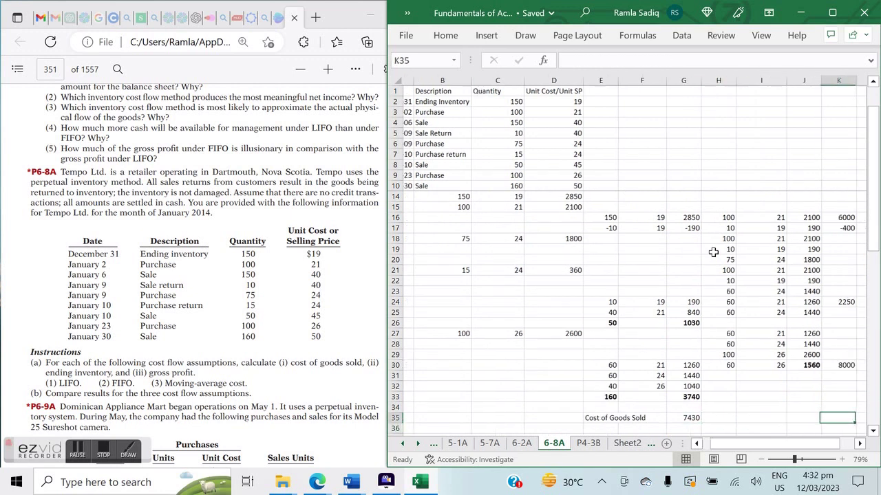
Label H35 'Ending Inventory' and set J35 to =J30, showing 1560
key(Left)
key(Left)
text(Ending Inventory)
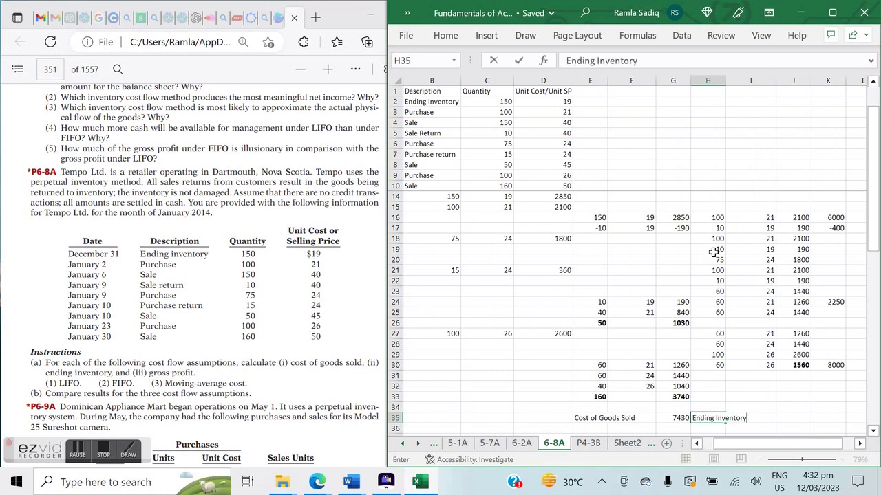
key(Right)
key(Right)
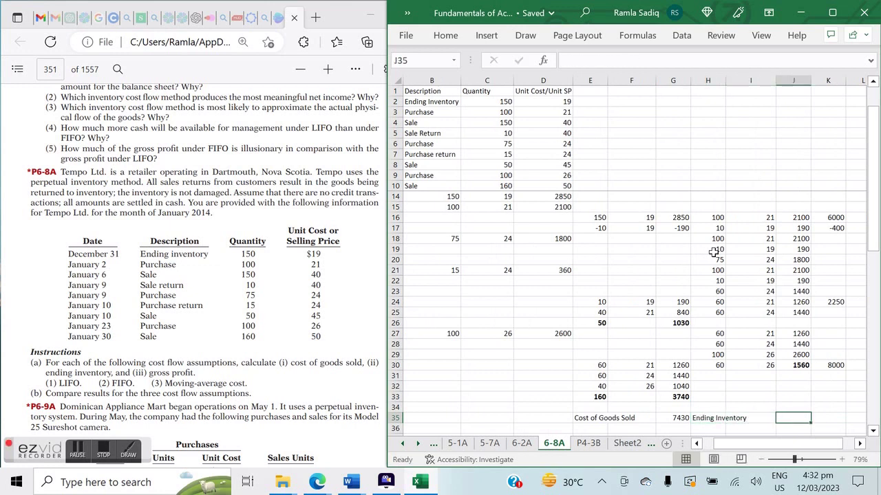
text(=)
click(798, 366)
key(Return)
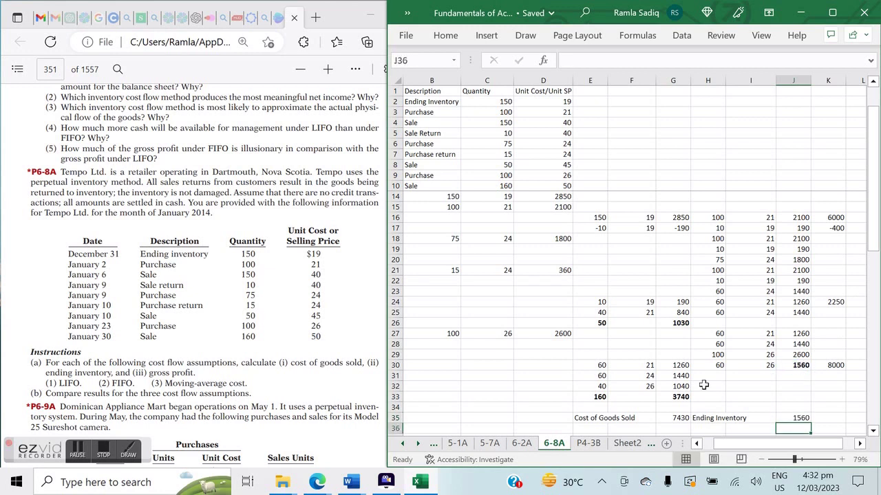
Add a 'Revenue' heading in cell K34
click(827, 418)
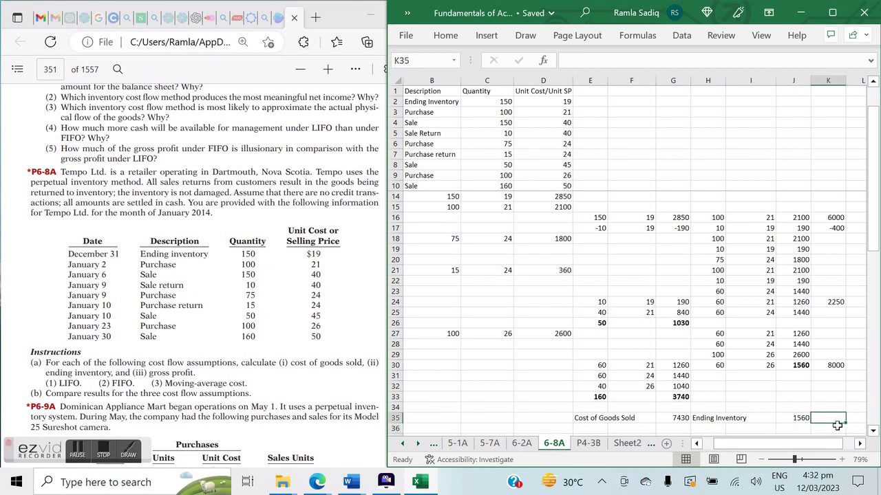
click(828, 407)
text(Re)
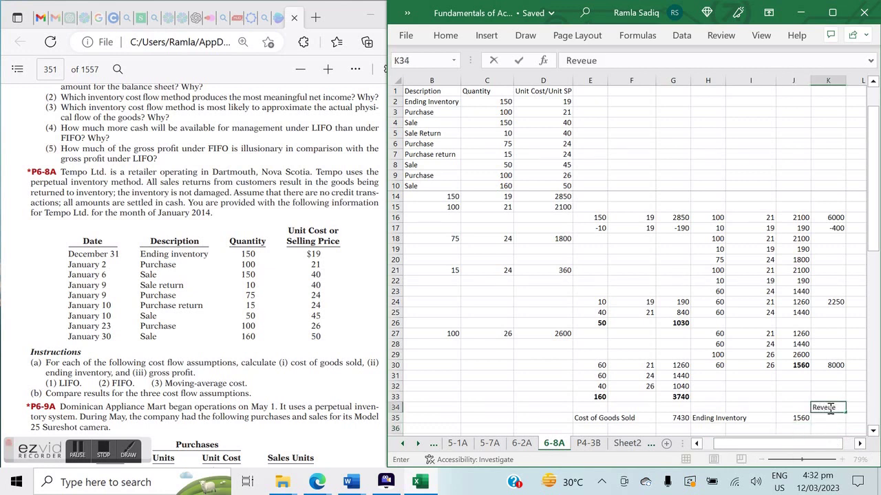
text(venu)
key(Return)
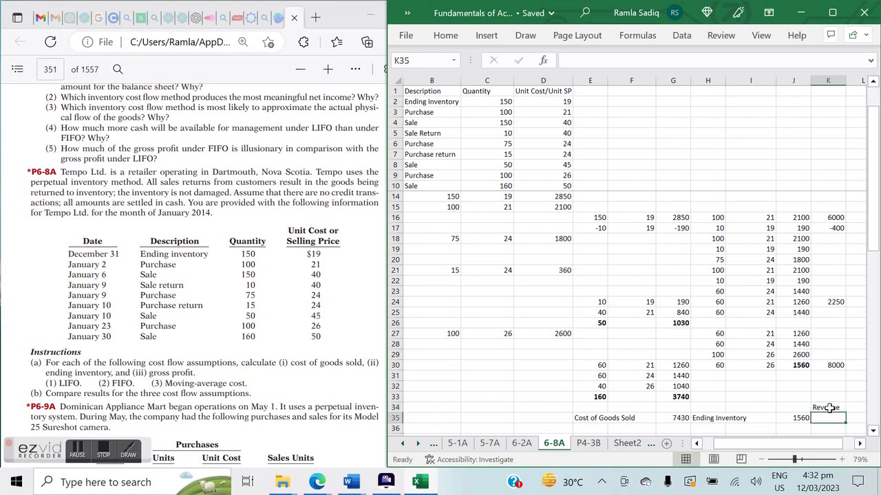
Total revenue in K35 with =SUM(K30,K24,K17,K16), giving 15850
text(=SUM()
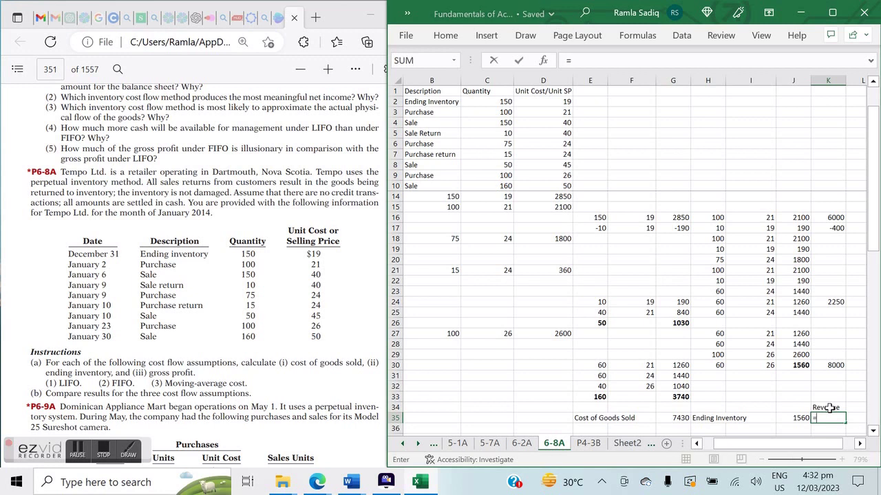
mouse_move(835, 365)
mouse_down()
mouse_move(834, 274)
mouse_move(837, 364)
mouse_up()
text(,)
click(826, 302)
text(,)
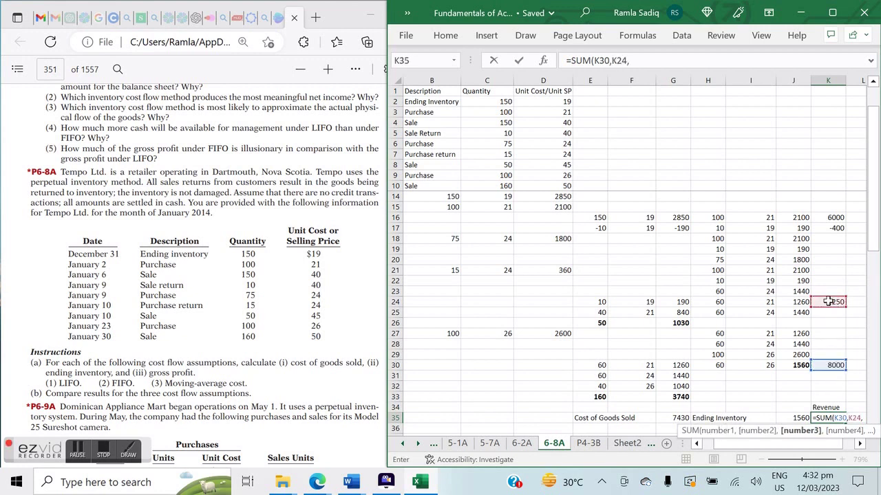
click(827, 228)
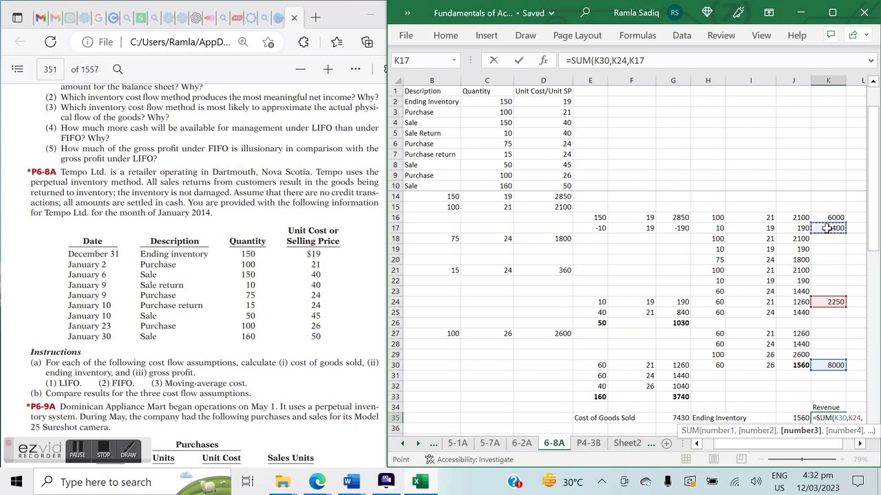
text(,)
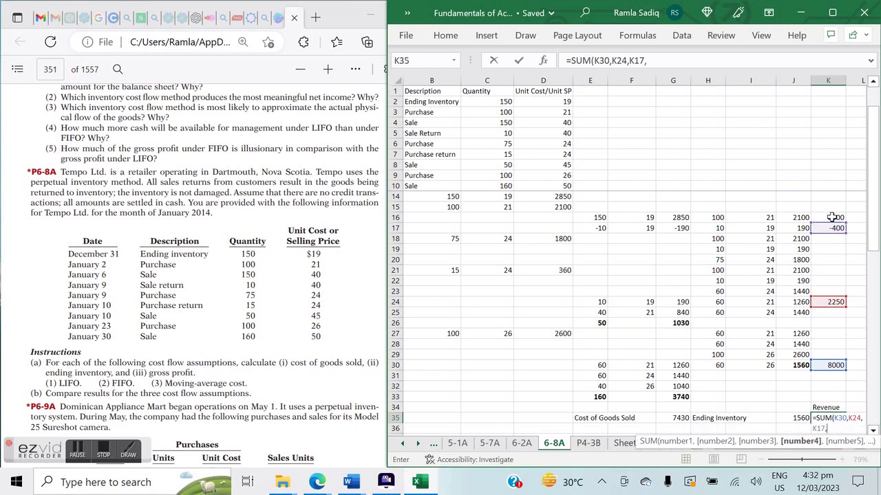
click(831, 217)
key(Return)
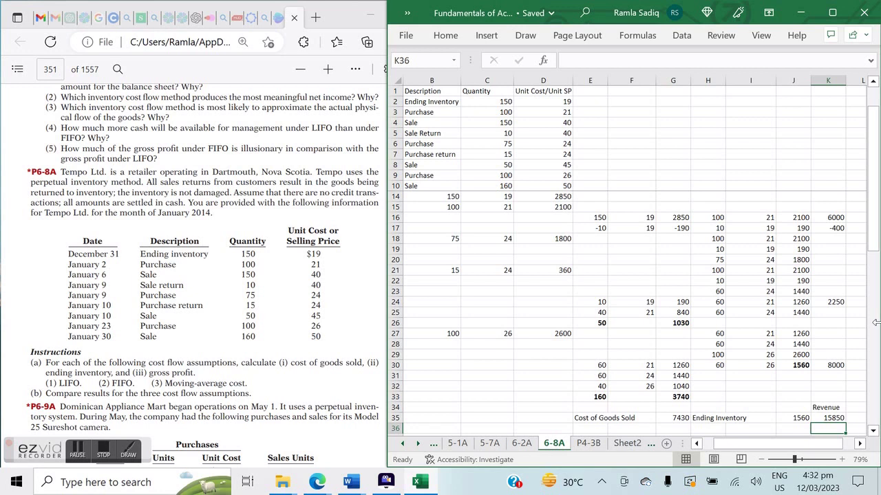
drag(872, 246, 878, 362)
click(423, 235)
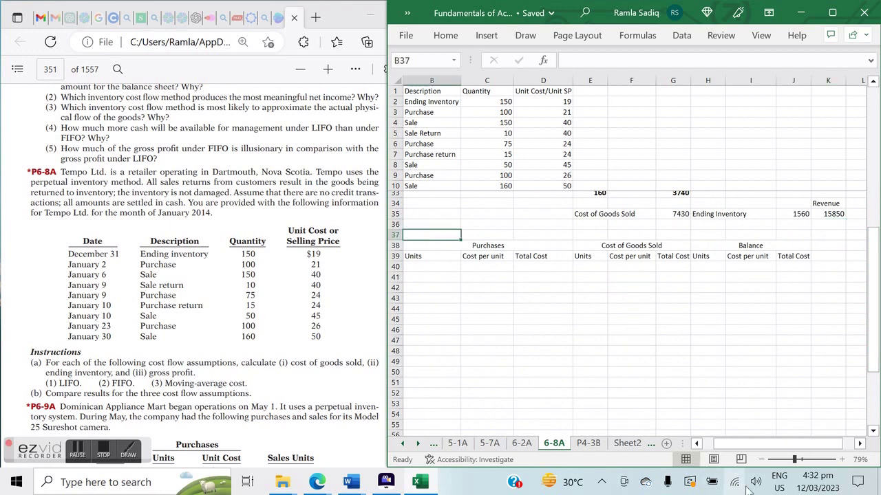
drag(791, 443, 777, 444)
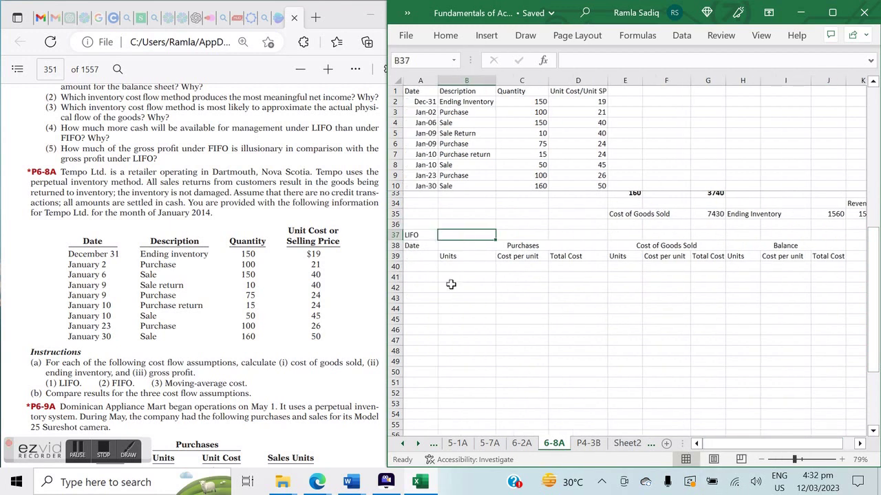
click(430, 238)
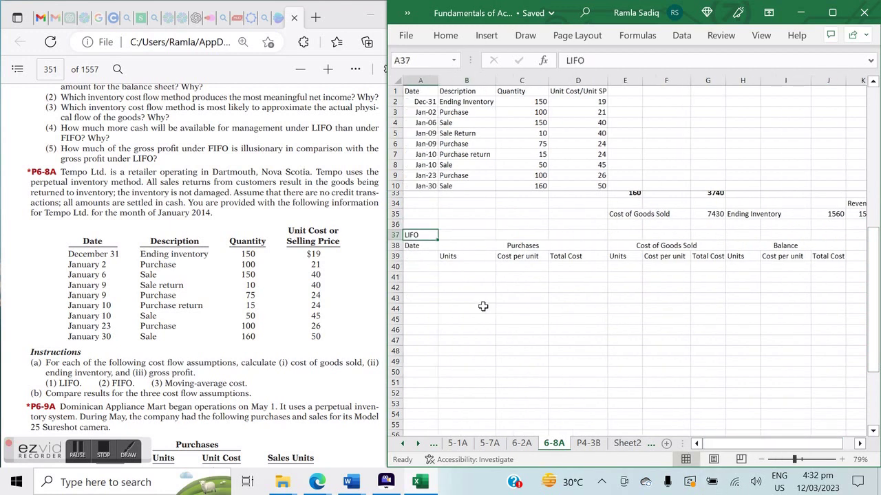